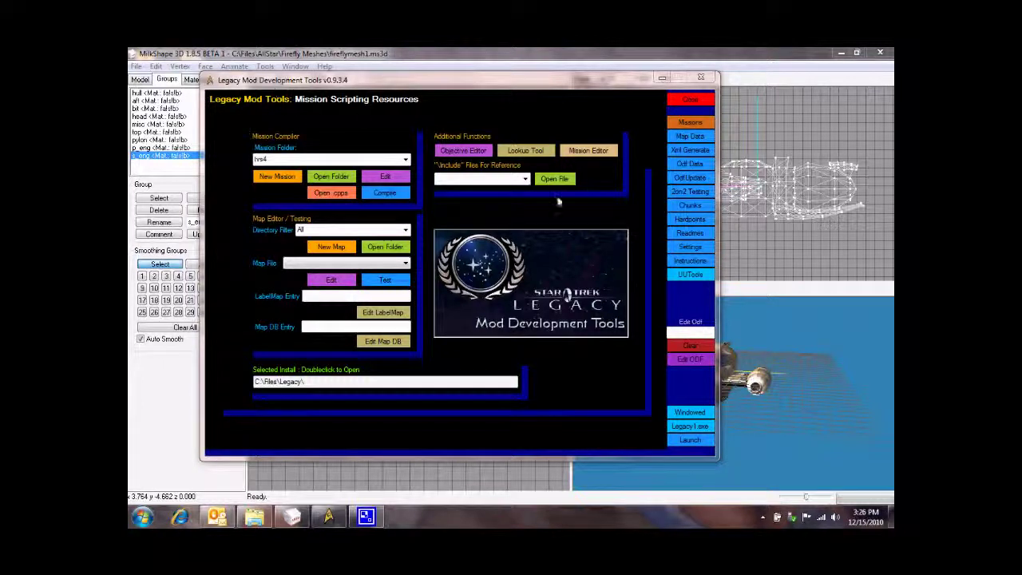
Step: Open the Hardpoints joints tool and expand the default joint tree from scene root down to h_hull0
left_click(691, 219)
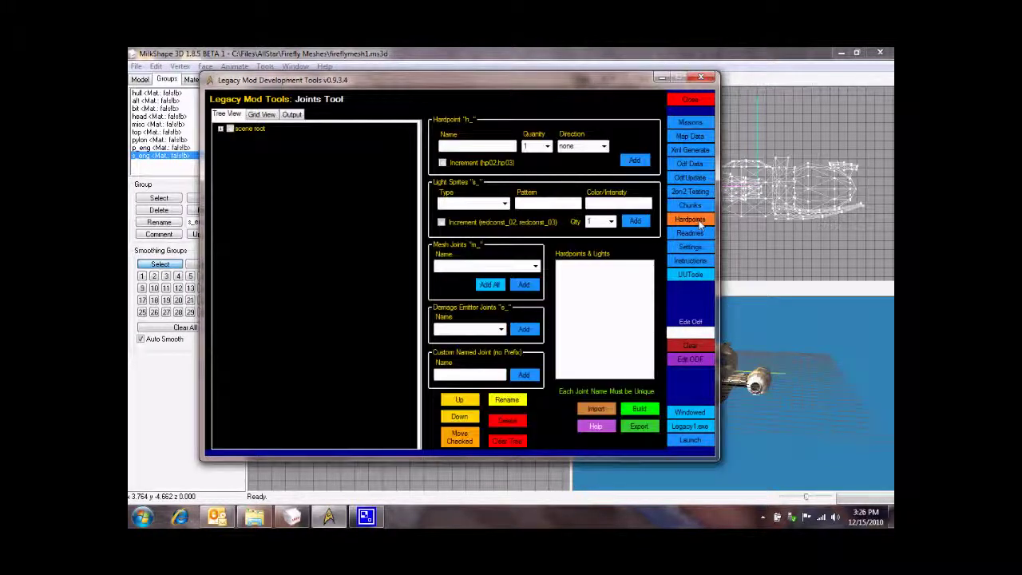
left_click(221, 128)
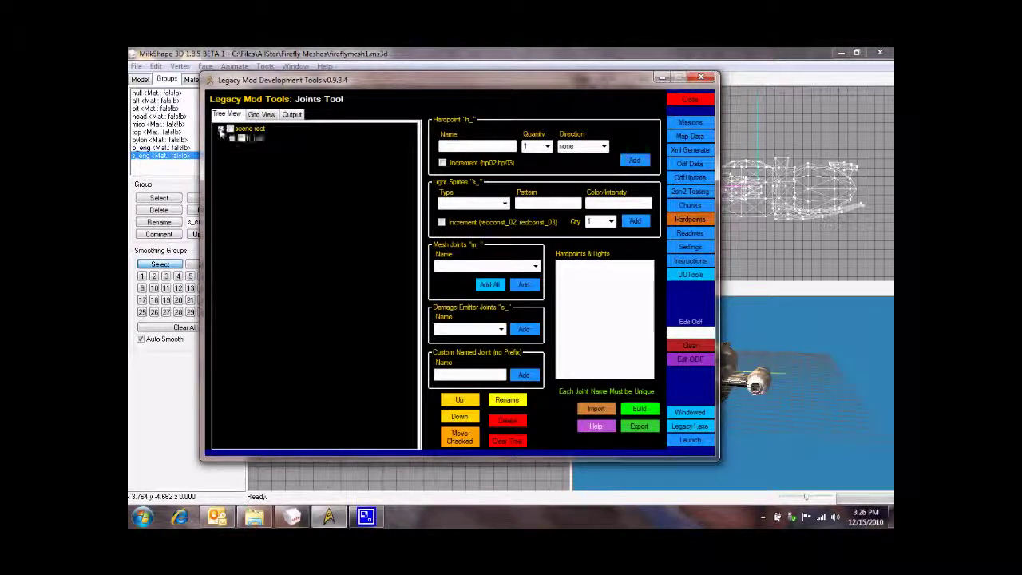
left_click(232, 138)
left_click(243, 148)
left_click(242, 234)
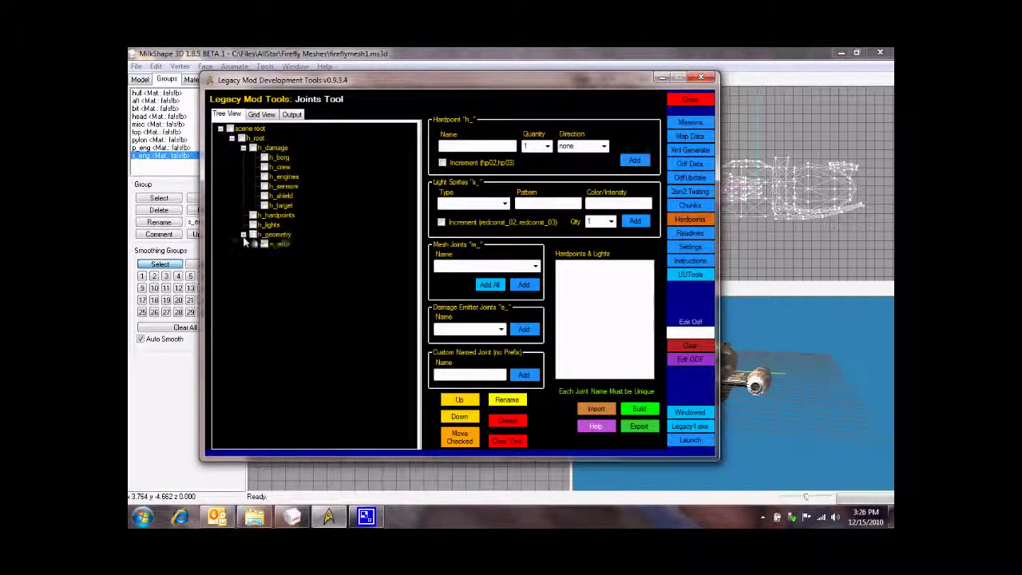
left_click(254, 244)
left_click_drag(372, 83, 395, 96)
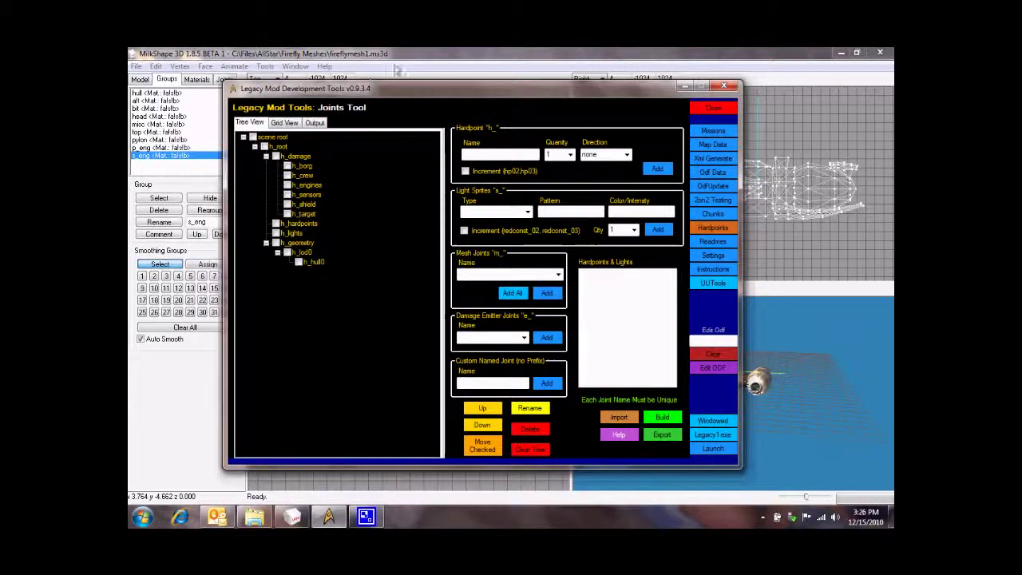
Step: Switch to MilkShape 3D and check the Firefly model's joint list and mesh groups
left_click(424, 65)
left_click_drag(771, 400, 779, 428)
left_click(224, 80)
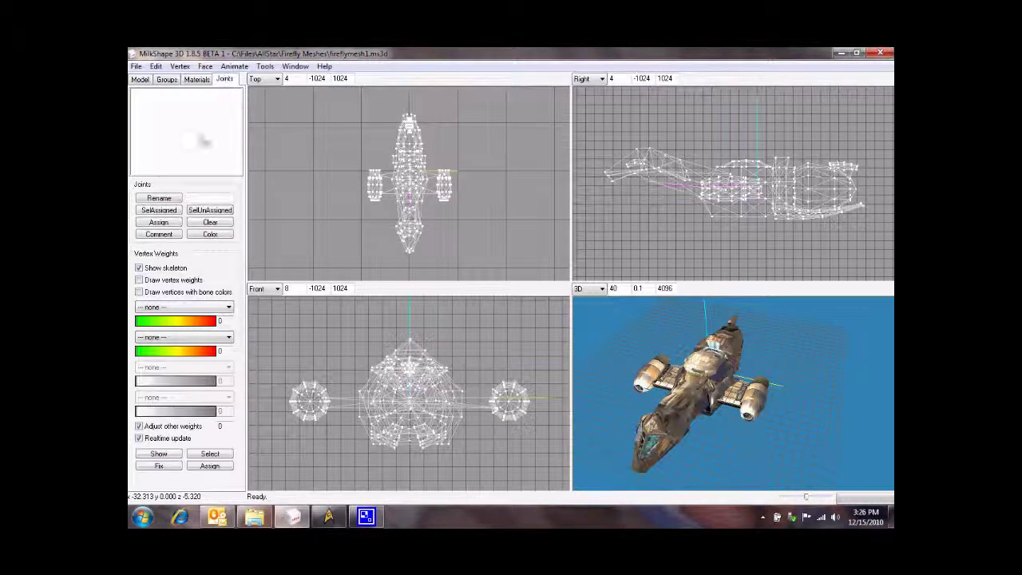
left_click(166, 80)
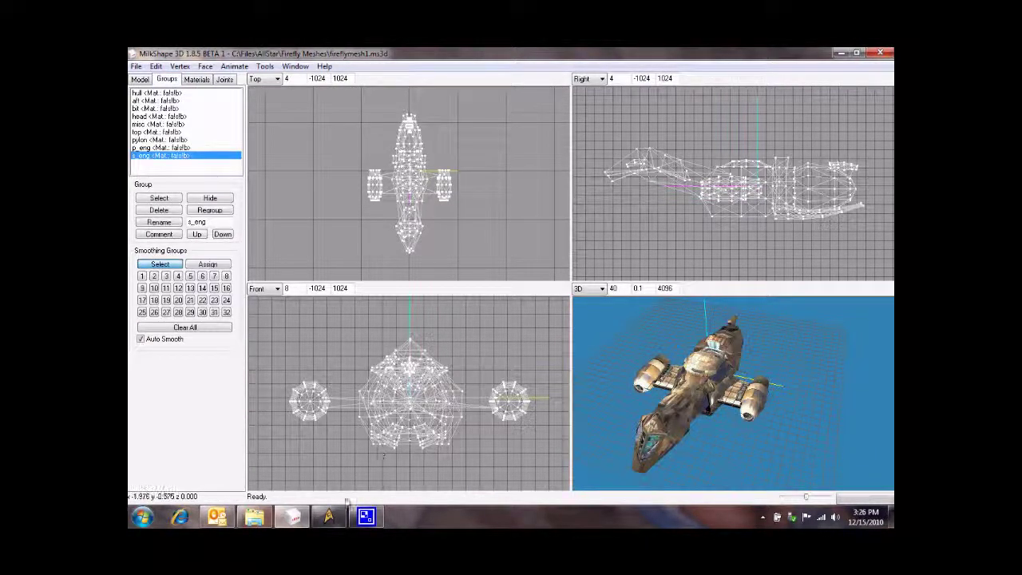
left_click(329, 517)
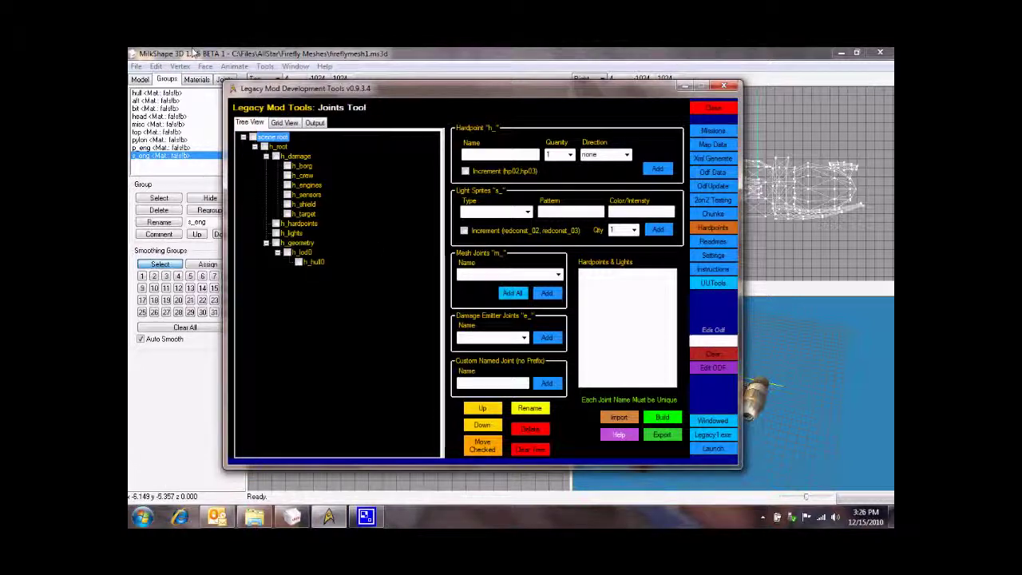
Step: Export the Firefly model from MilkShape 3D as a Legacy Joint Tool ASCII file named ffmesh on the Desktop
left_click(136, 66)
mouse_move(157, 164)
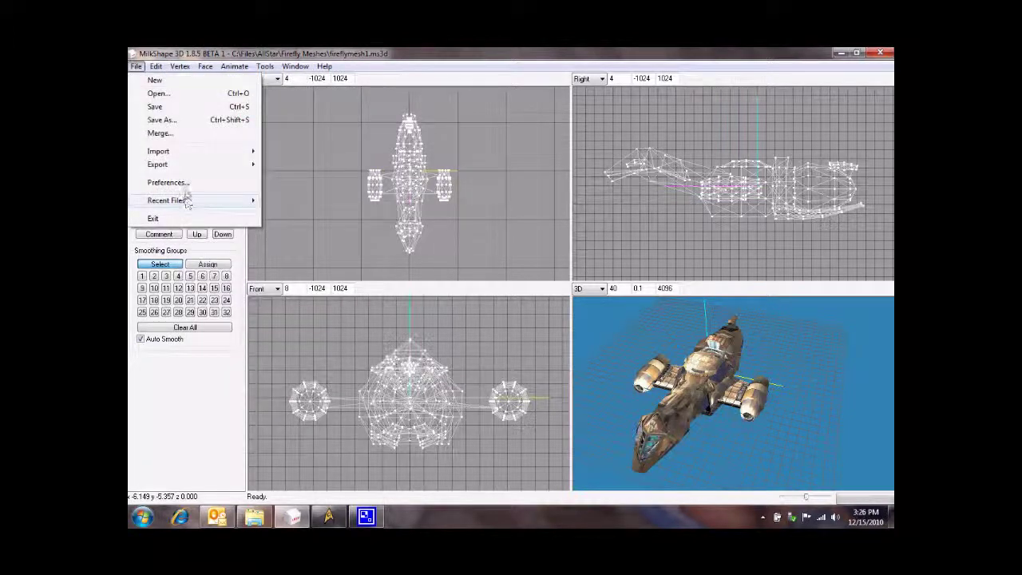
mouse_move(186, 171)
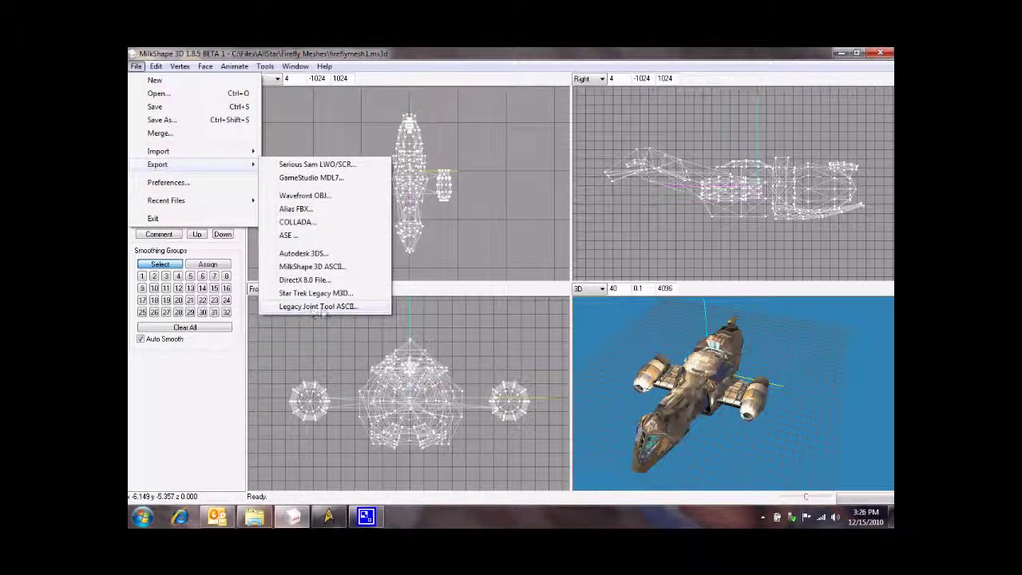
left_click(337, 310)
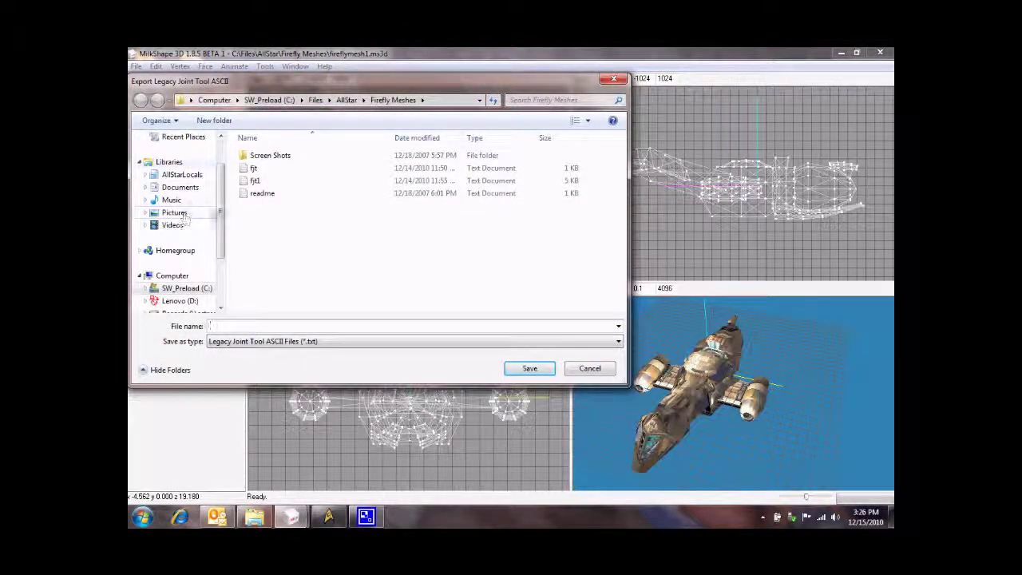
scroll(211, 154, "up", 1)
left_click(185, 155)
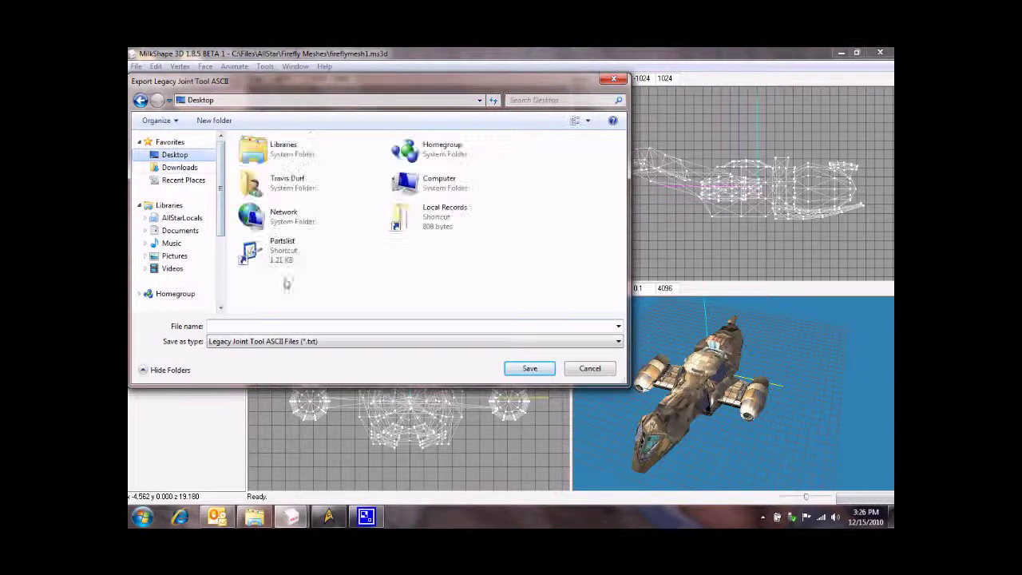
type("ffms")
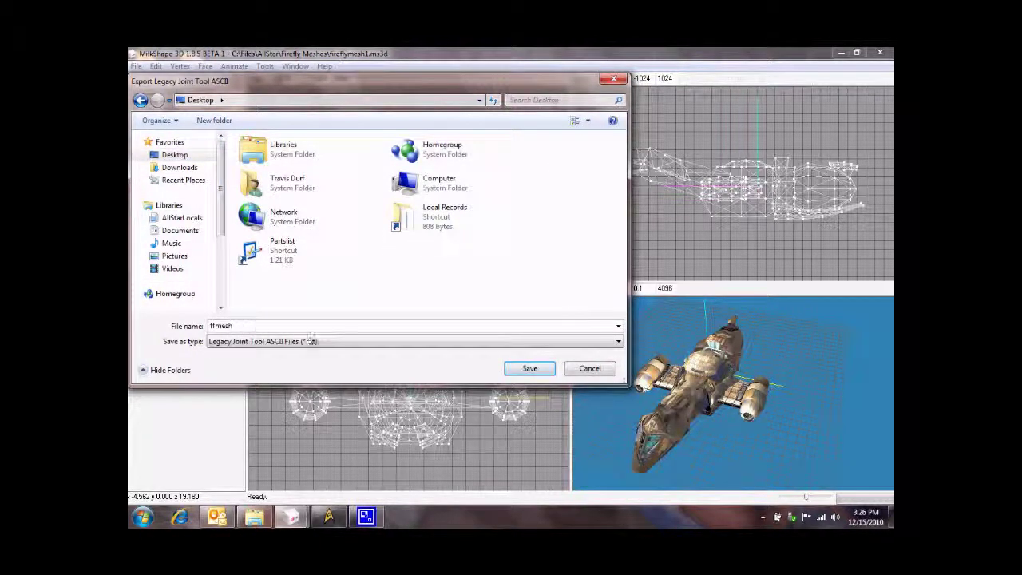
left_click(528, 369)
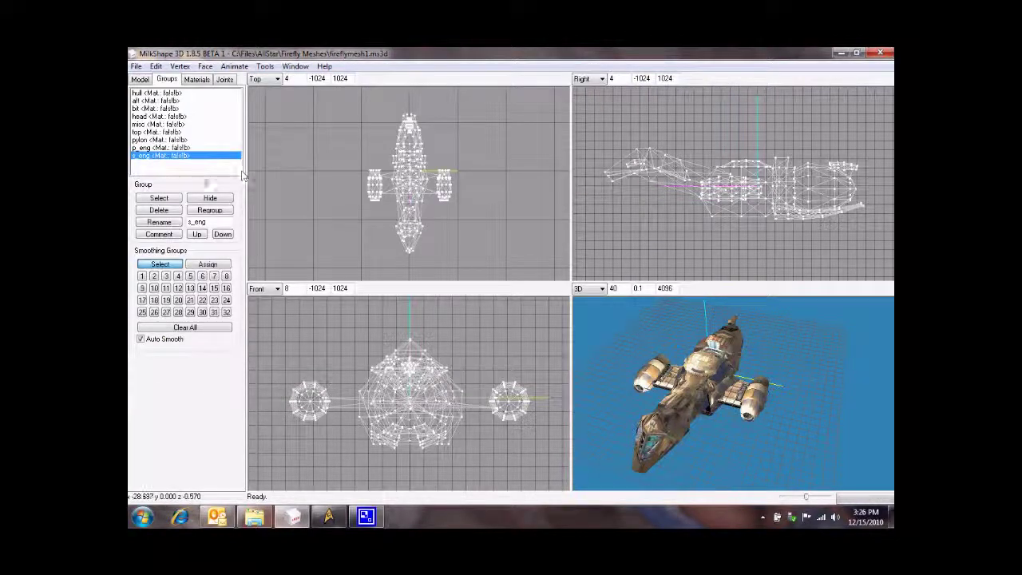
Step: Switch to Legacy Mod Development Tools and import the ffmesh text file from the Desktop into the Joints Tool
left_click(328, 517)
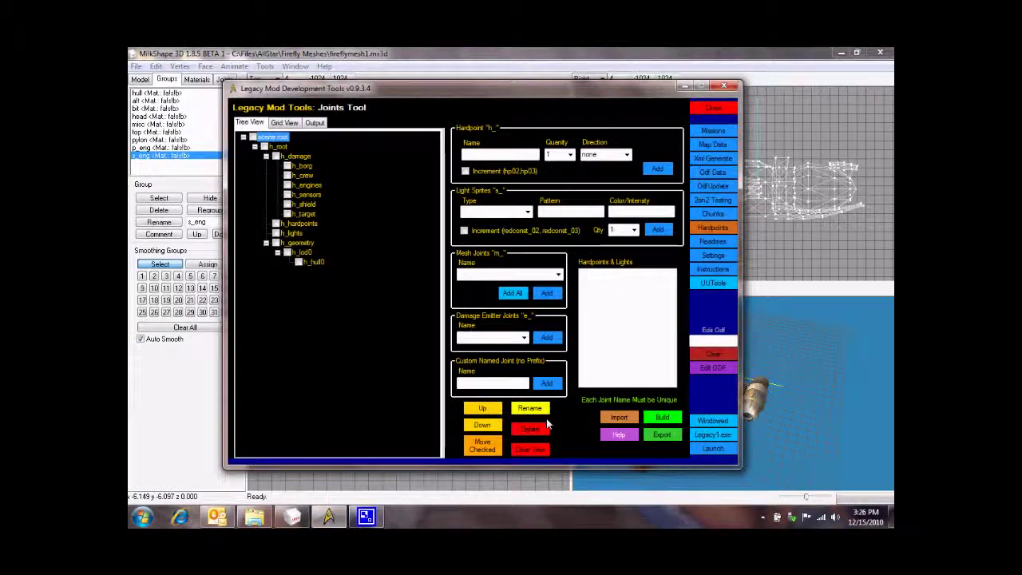
left_click(530, 277)
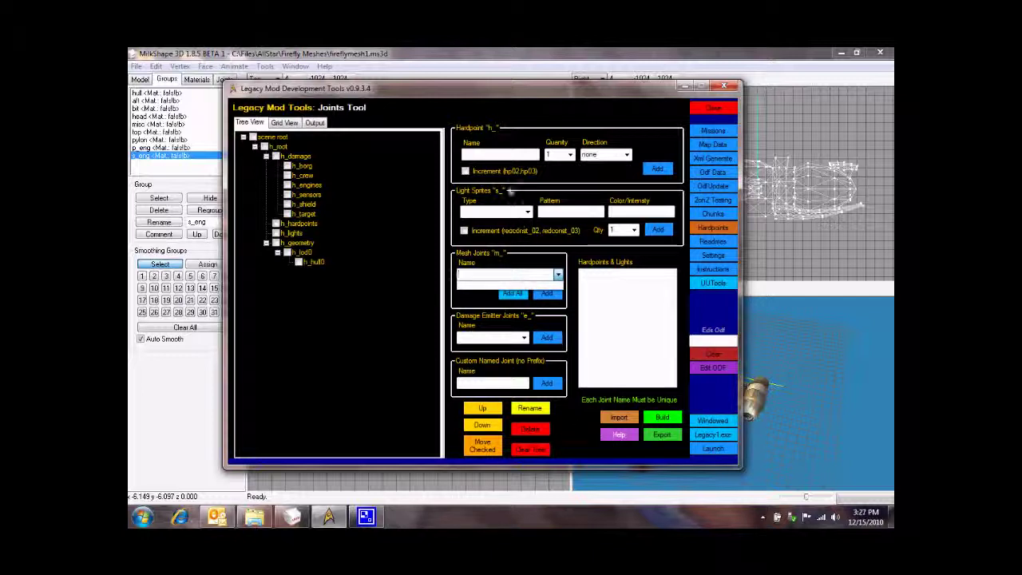
left_click(618, 417)
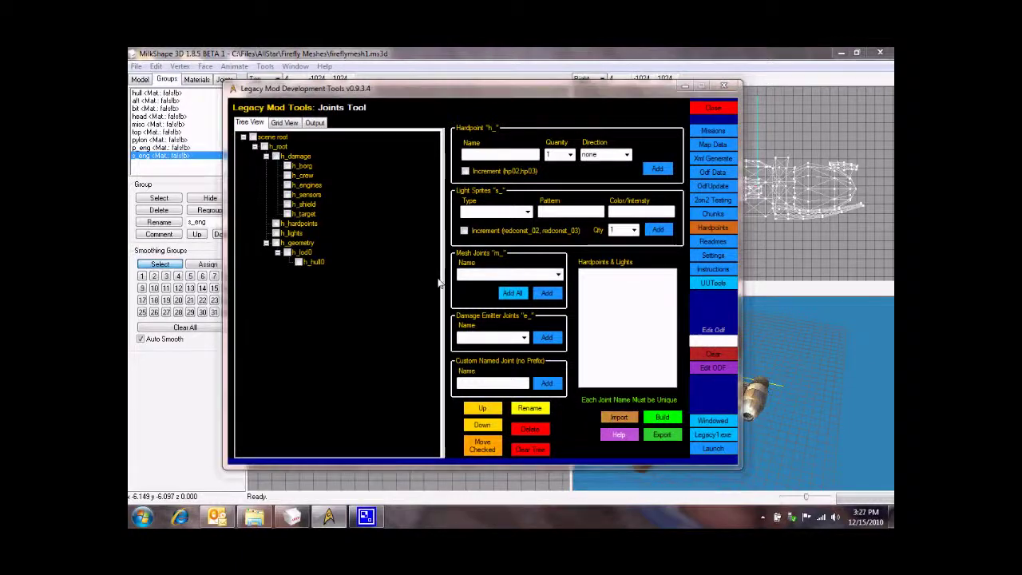
left_click(273, 182)
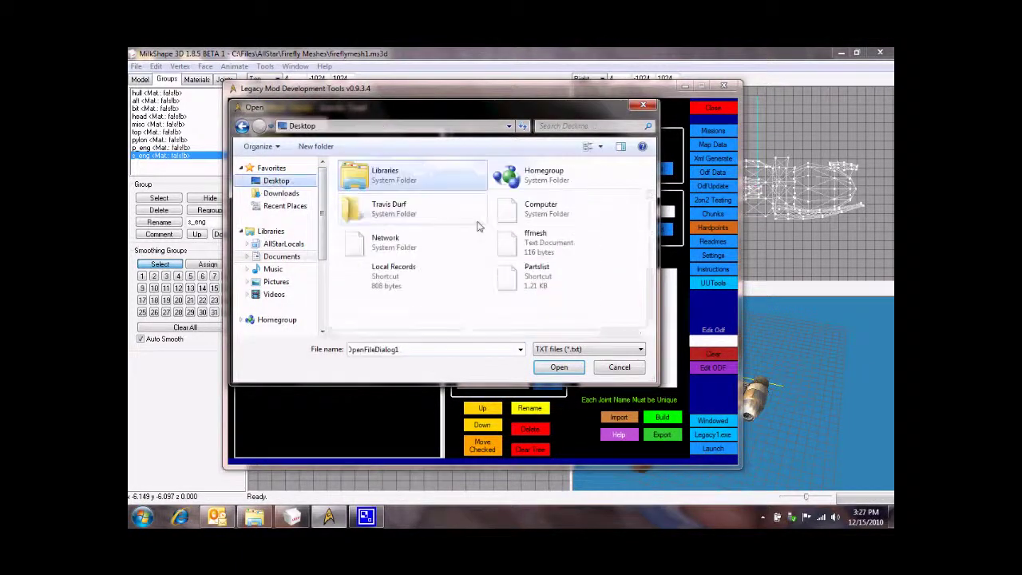
double_click(519, 242)
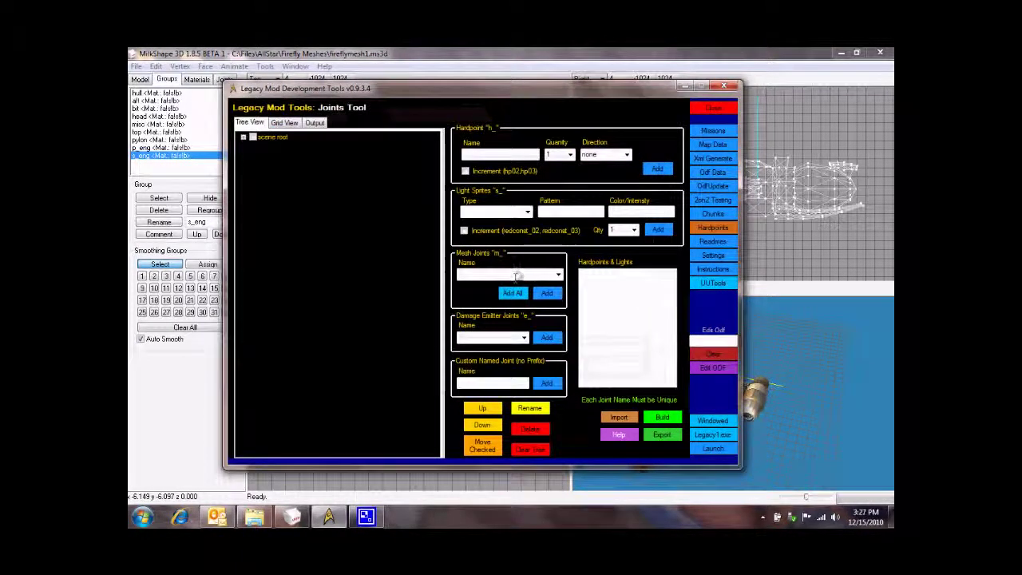
Step: Expand the imported joint tree's geometry and damage branches and check the available mesh joint names
left_click(243, 137)
left_click(255, 146)
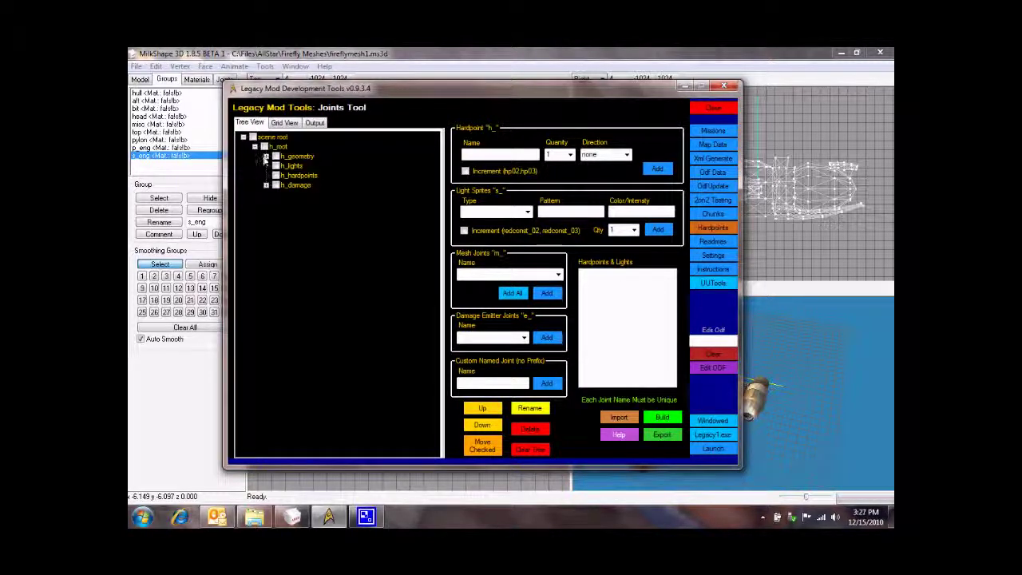
left_click(266, 156)
left_click(266, 195)
left_click(278, 166)
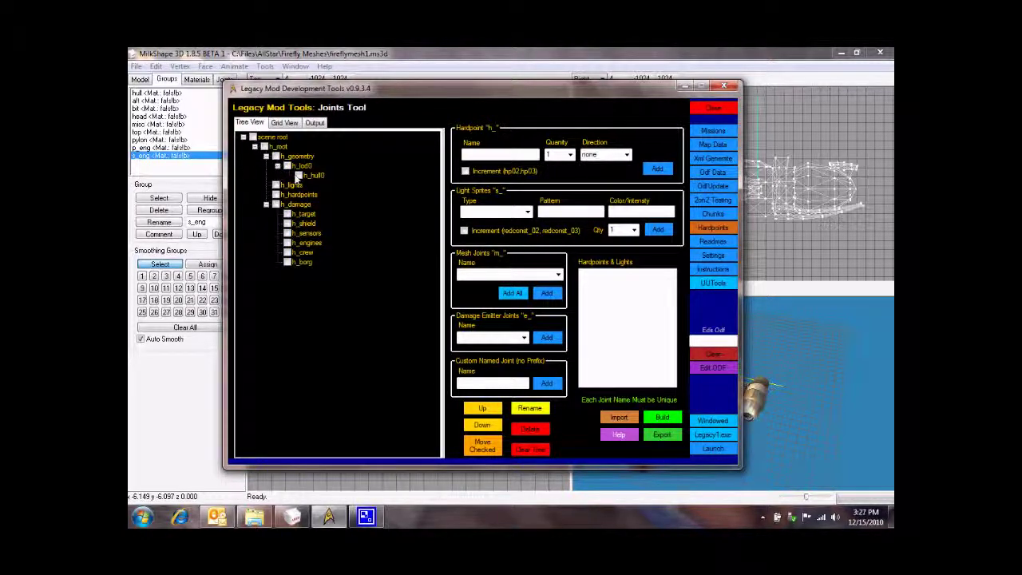
left_click(559, 274)
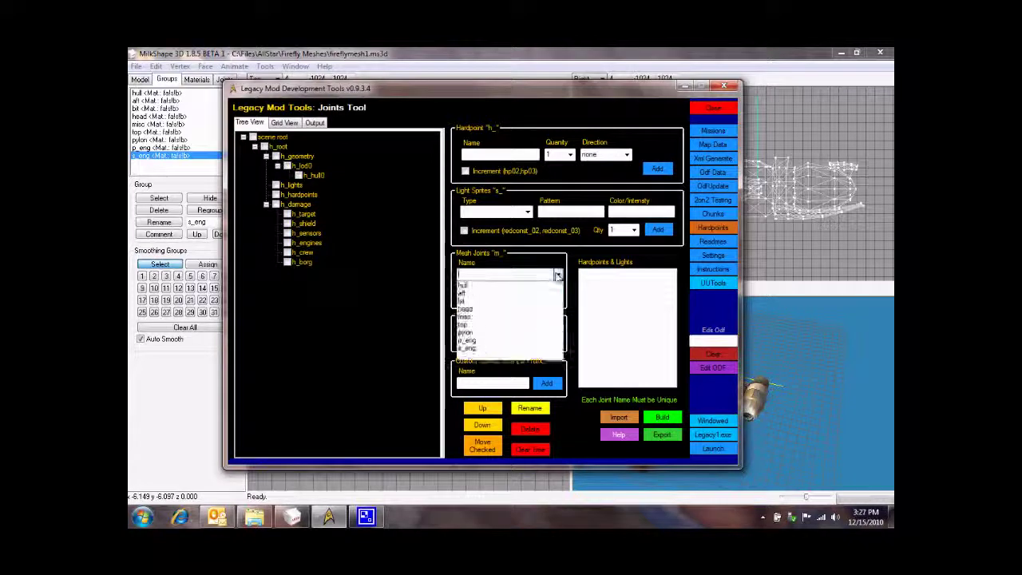
left_click(421, 270)
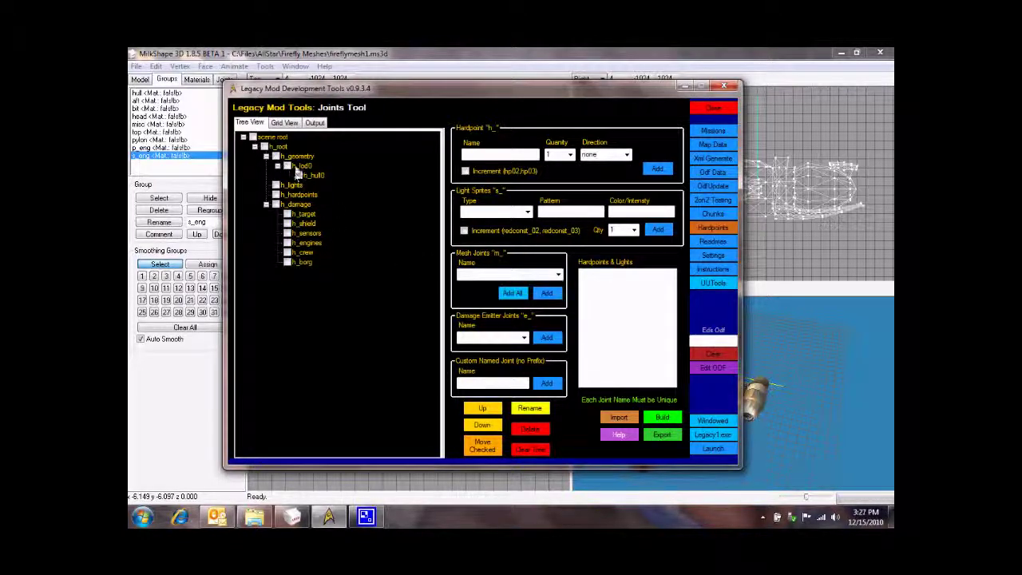
Step: Add all the imported mesh joints under the h_hull0 joint
left_click(314, 175)
left_click(512, 292)
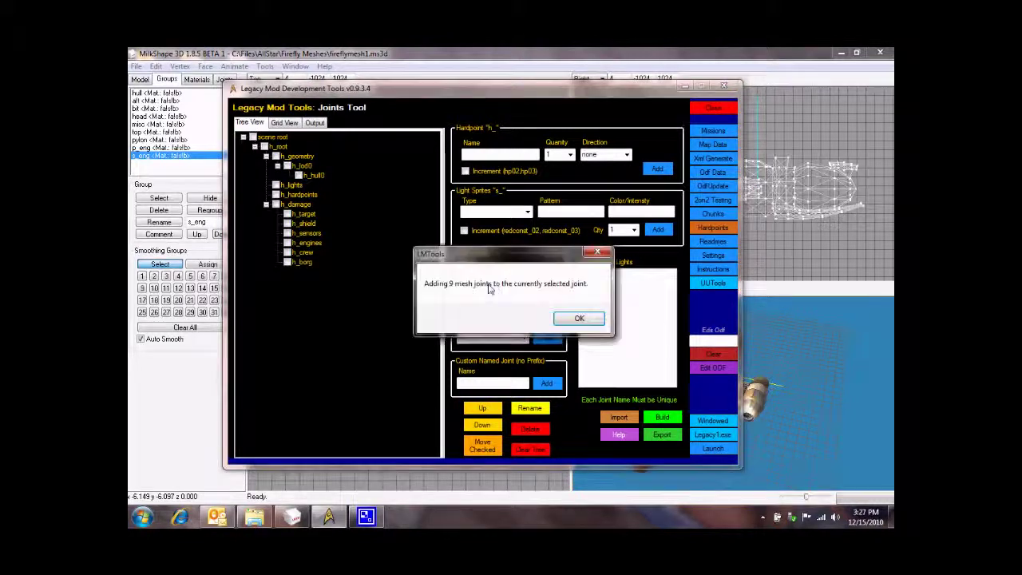
left_click(579, 317)
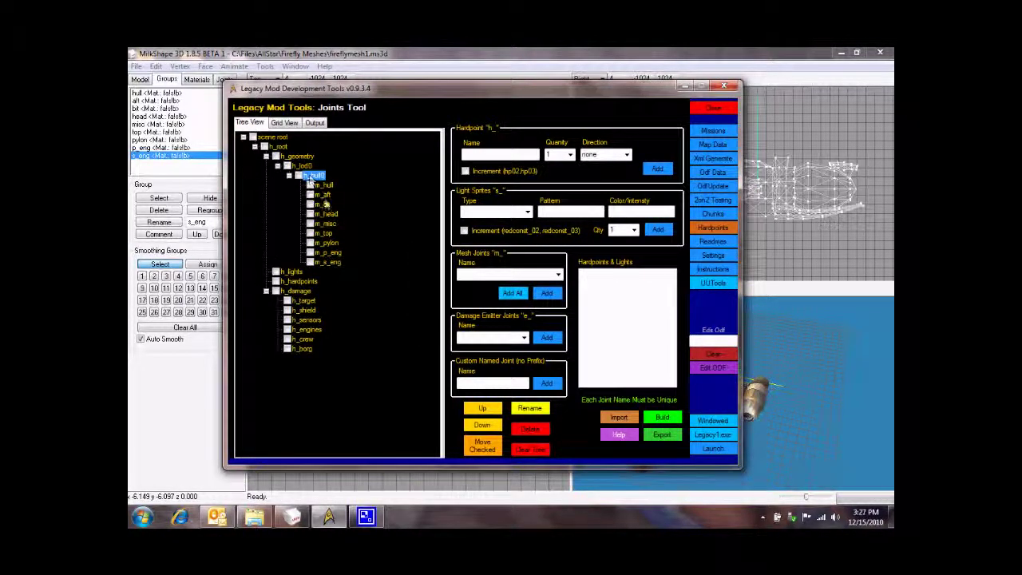
left_click(558, 275)
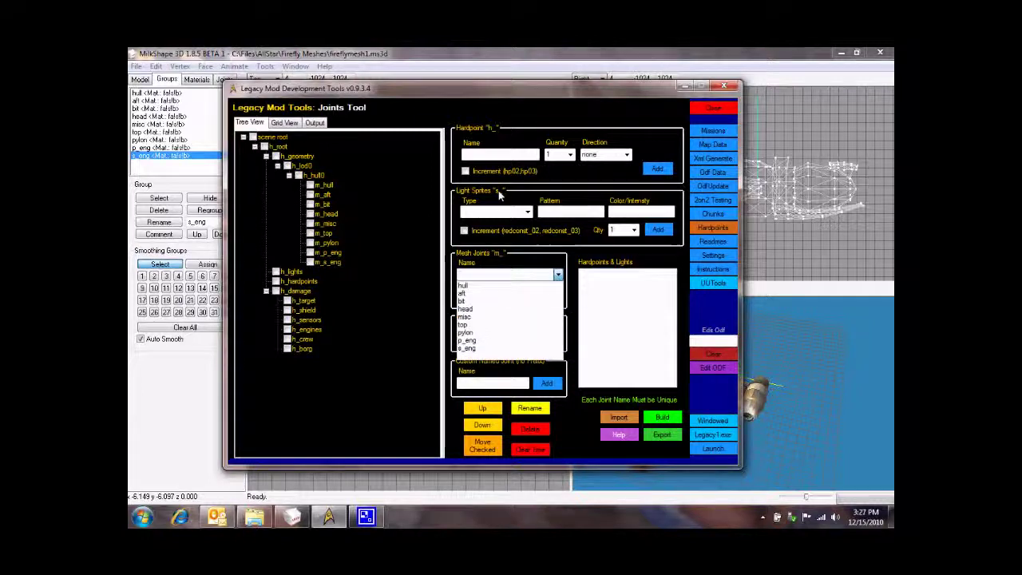
left_click(497, 195)
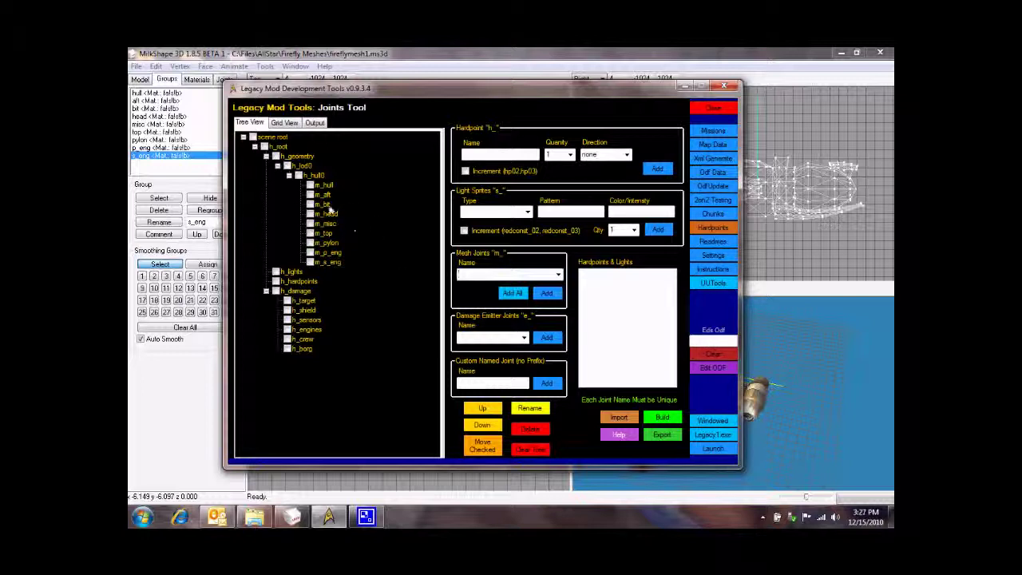
Step: Add two hardpoints named p_engine and s_engine under the h_lod0 joint
left_click(302, 165)
left_click(483, 157)
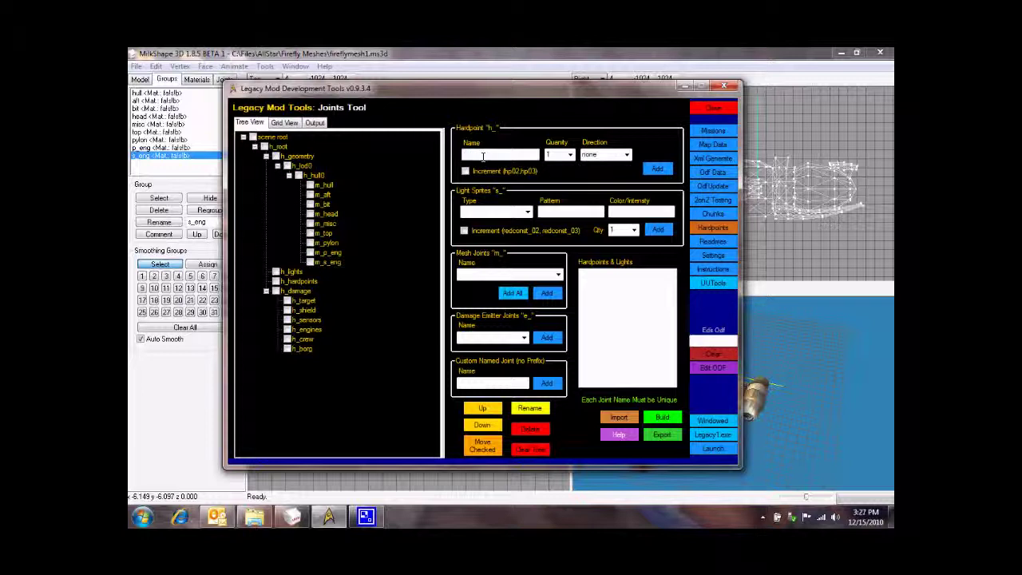
type("p_engine")
left_click(658, 170)
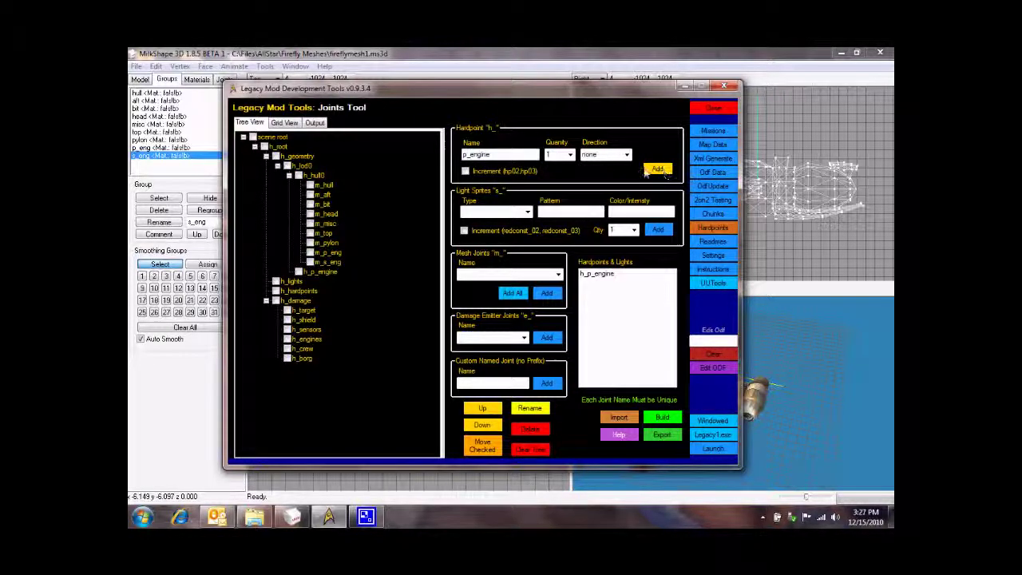
left_click(465, 154)
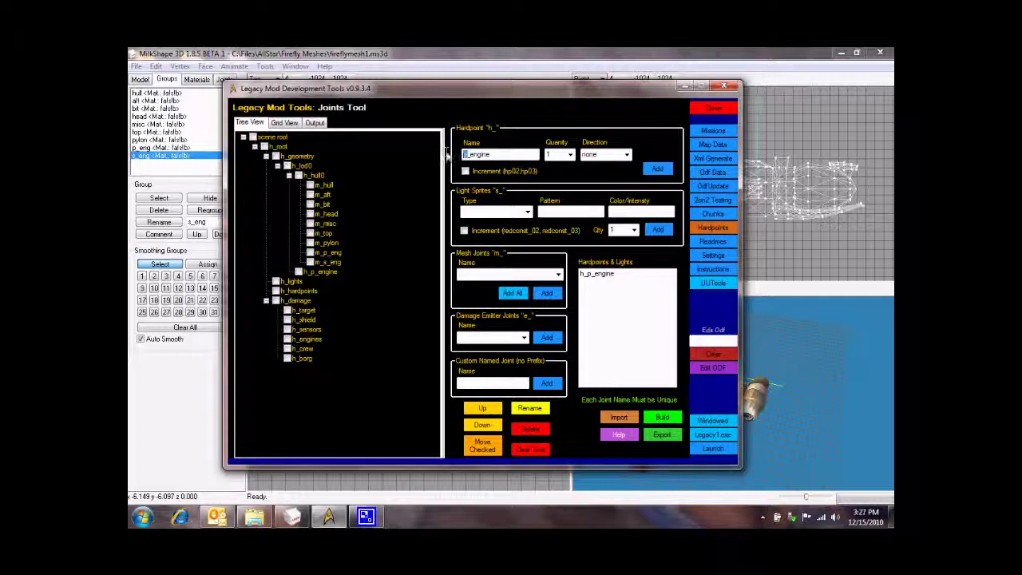
key("BackSpace")
type("s")
left_click(657, 169)
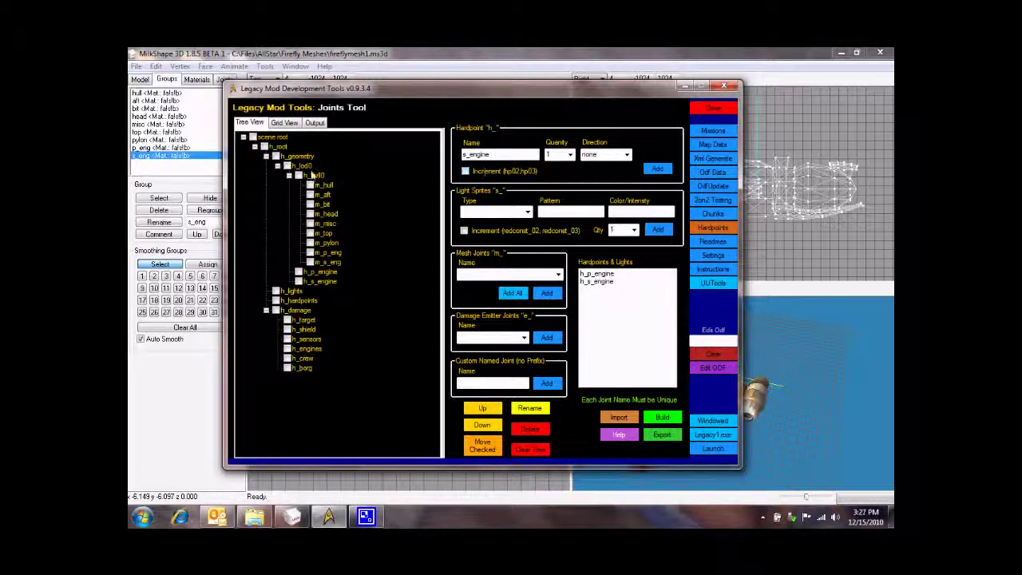
Step: Move the mesh joint m_p_eng under h_p_engine and the mesh joint m_s_eng under h_s_engine
left_click(311, 175)
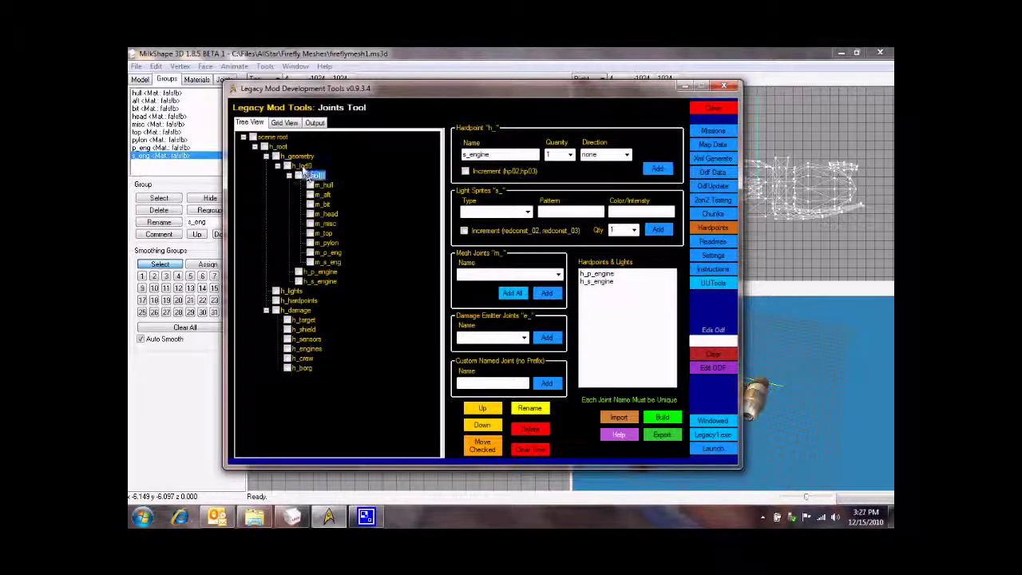
left_click(318, 272)
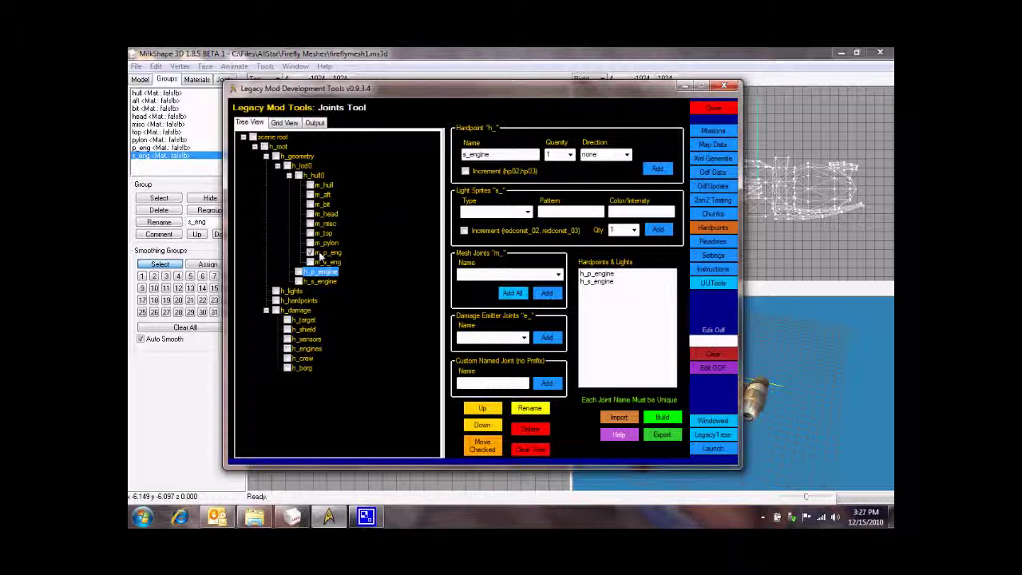
left_click_drag(319, 254, 319, 275)
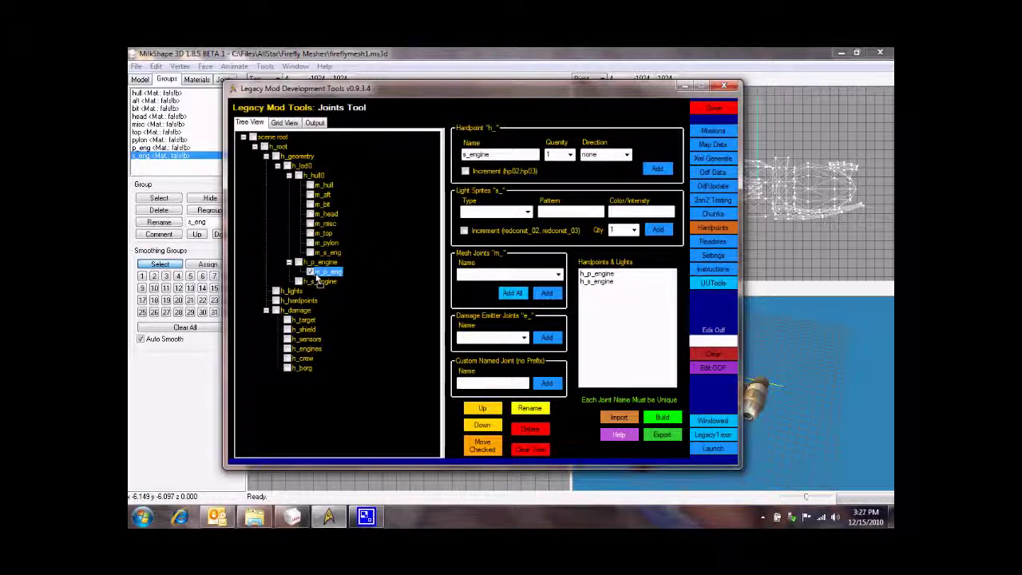
left_click(324, 254)
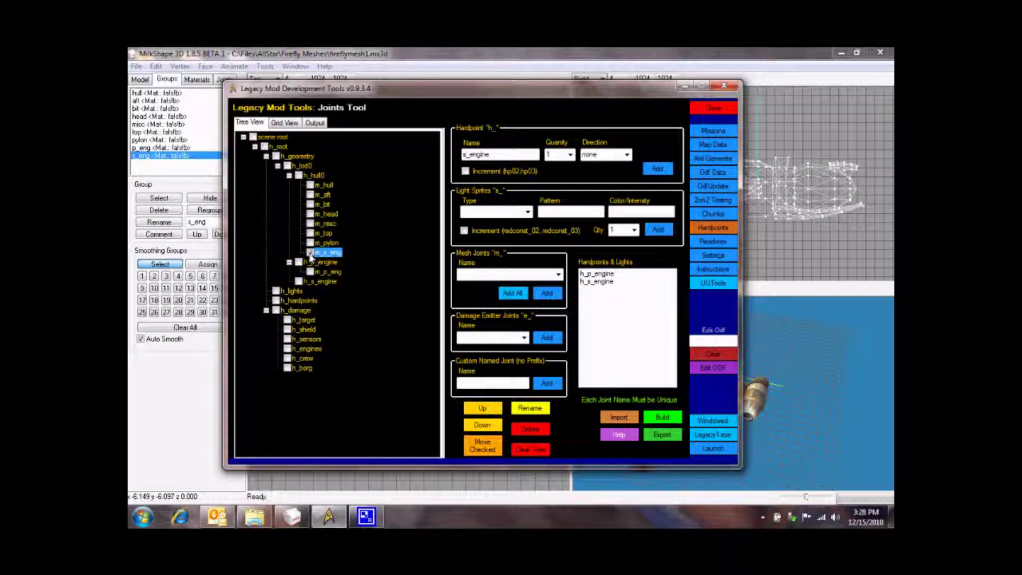
left_click(319, 283)
left_click(482, 445)
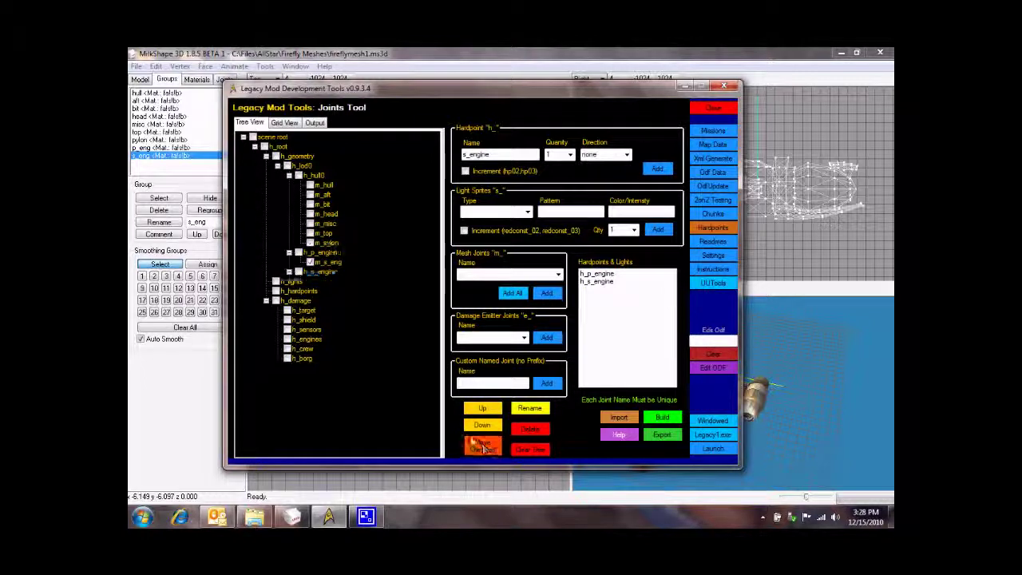
Step: Review the h_p_engine and h_s_engine branches and the mesh joint under each in the joint tree
left_click(290, 271)
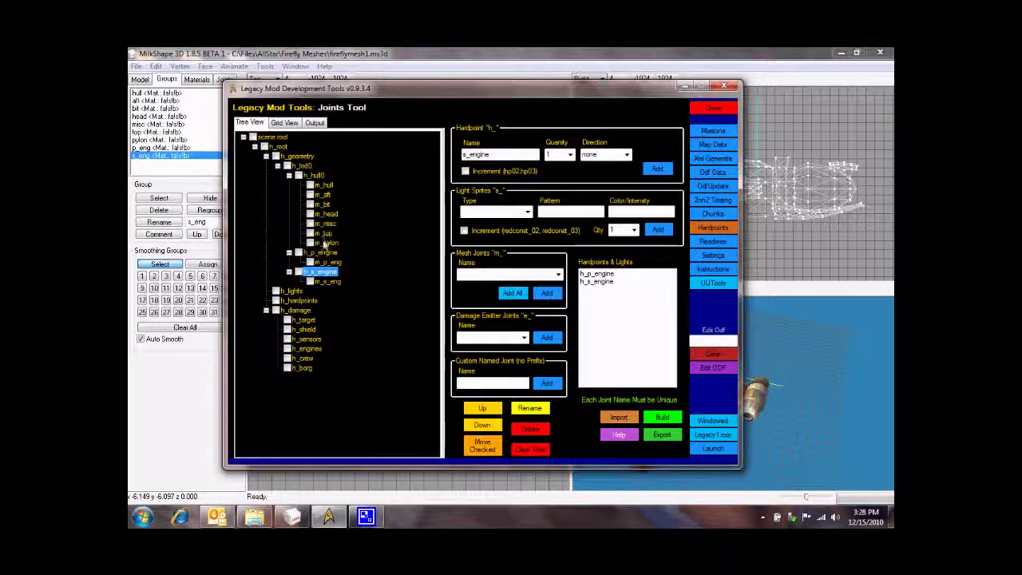
left_click(315, 254)
left_click(322, 272)
left_click(314, 254)
left_click(318, 262)
left_click(328, 281)
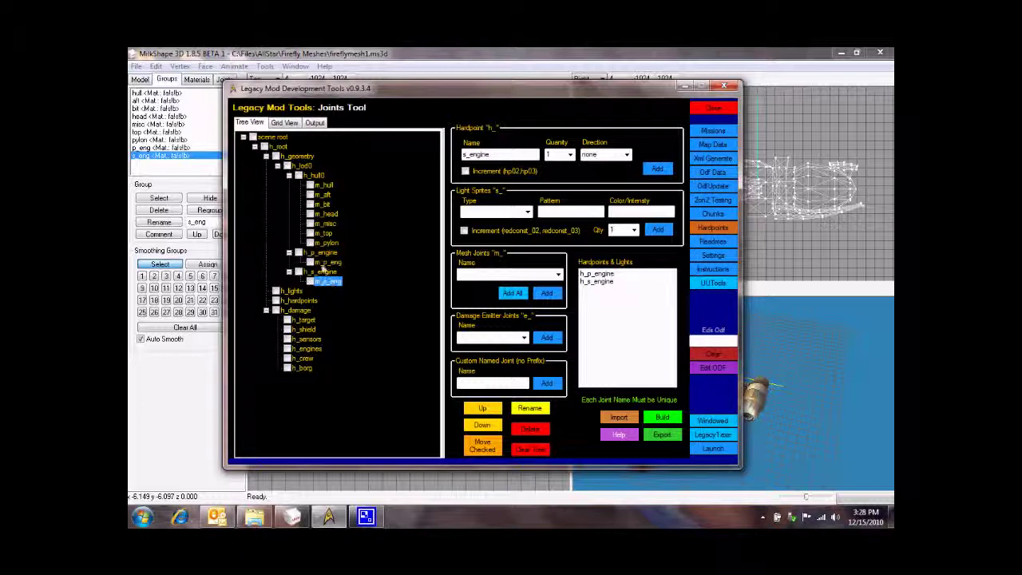
left_click(320, 262)
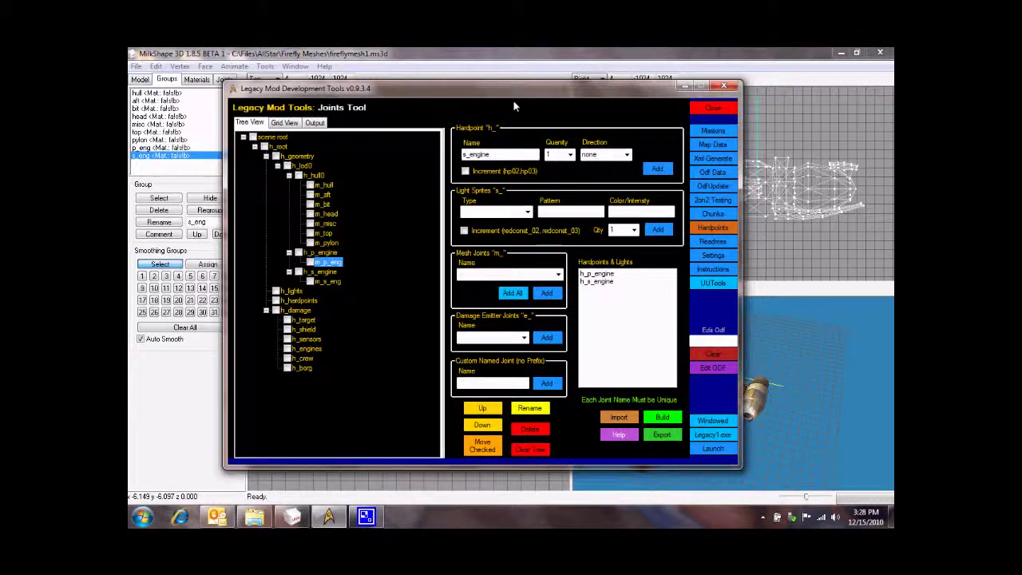
left_click_drag(513, 99, 459, 87)
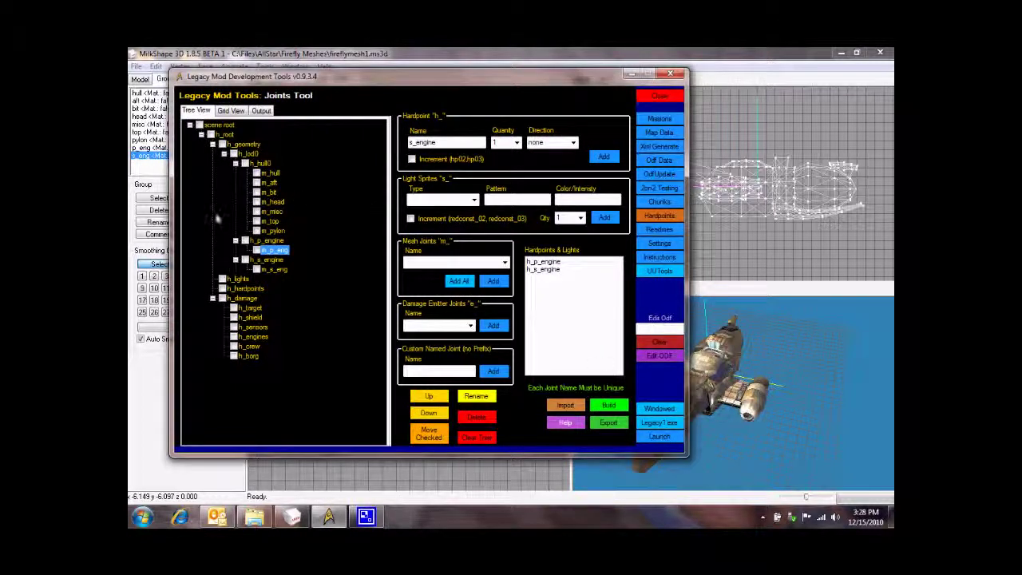
Step: Add one greenstrobe light sprite with incremented naming under the h_s_engine joint
left_click(239, 280)
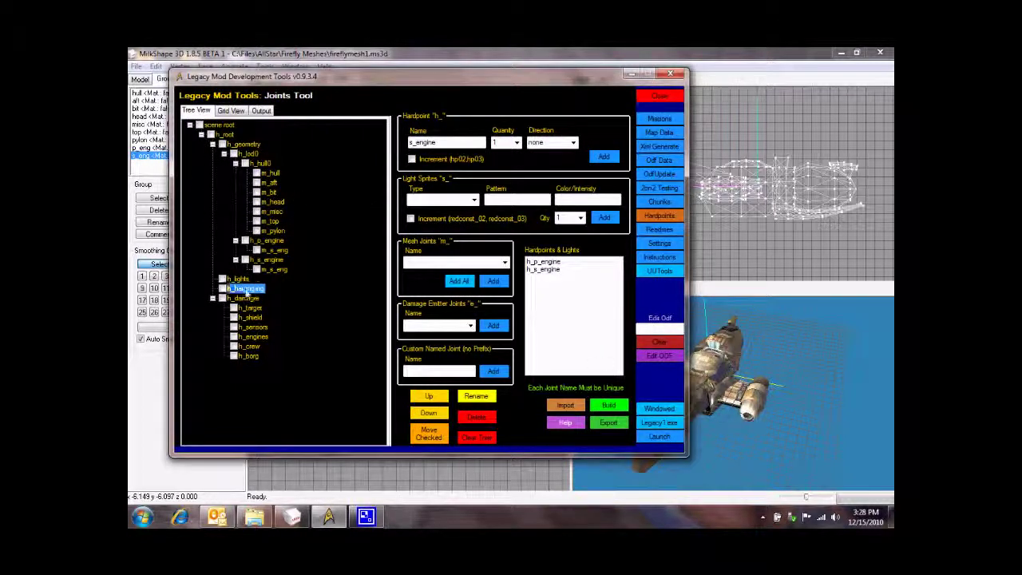
left_click(474, 199)
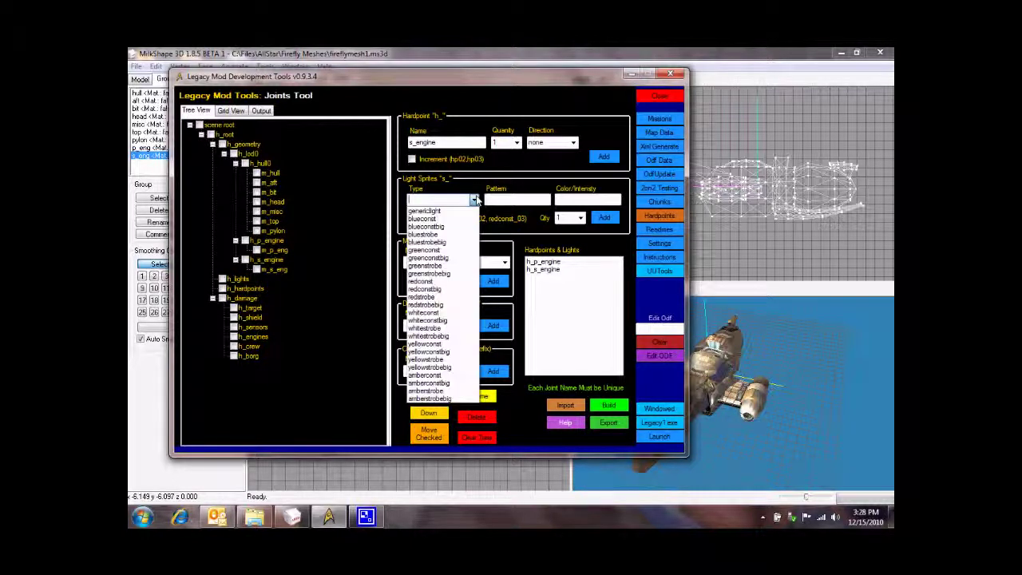
left_click(424, 250)
left_click(474, 199)
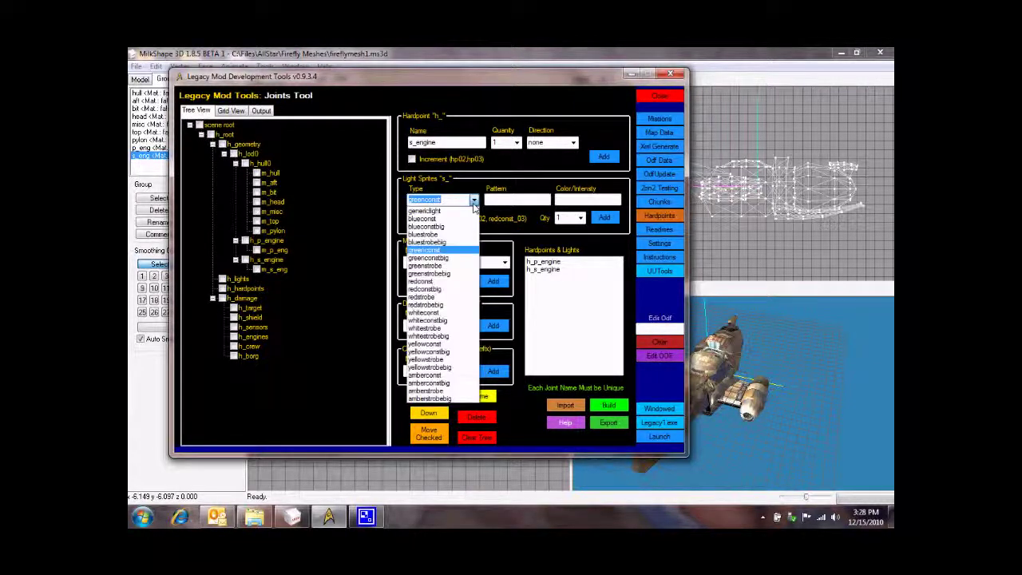
left_click(424, 260)
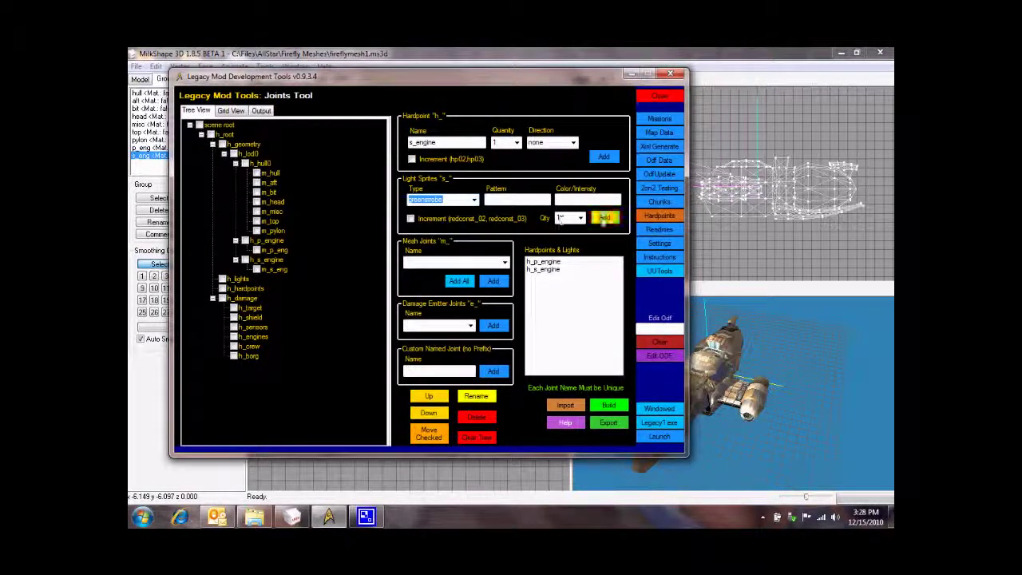
left_click(413, 219)
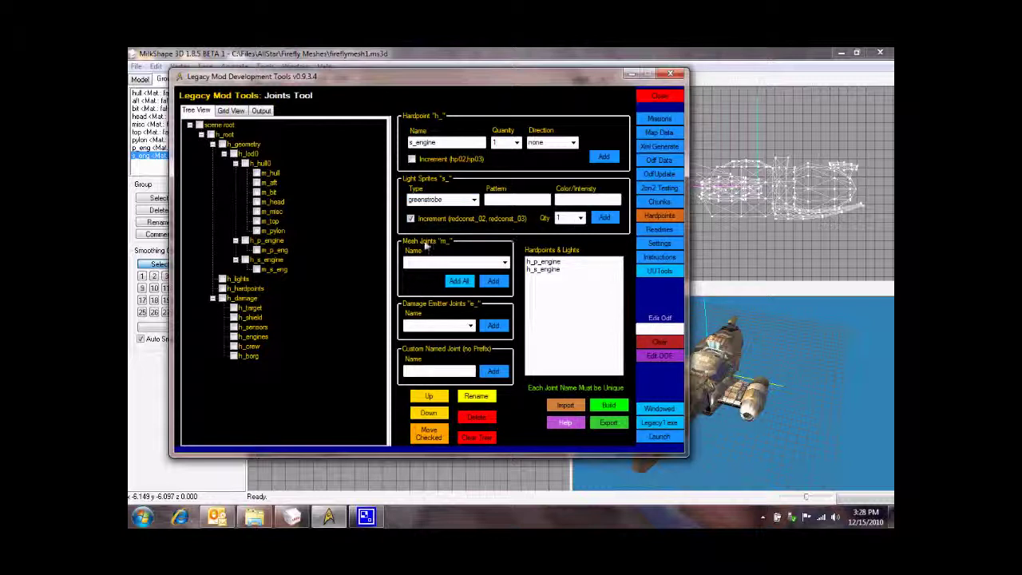
left_click(240, 279)
left_click(268, 261)
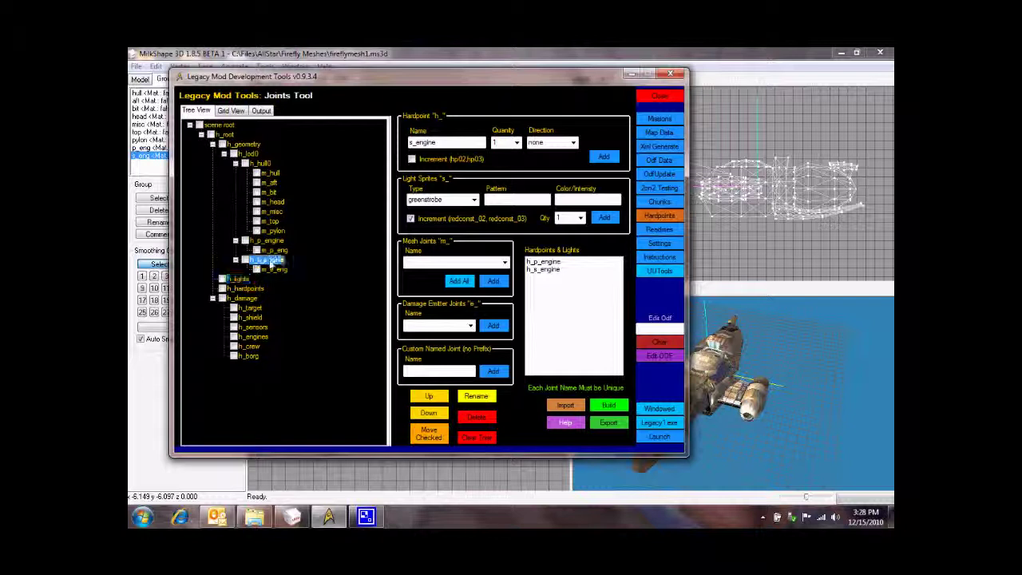
left_click(604, 218)
Step: Add one redstrobe light sprite with incremented naming under the h_p_engine joint
left_click(475, 201)
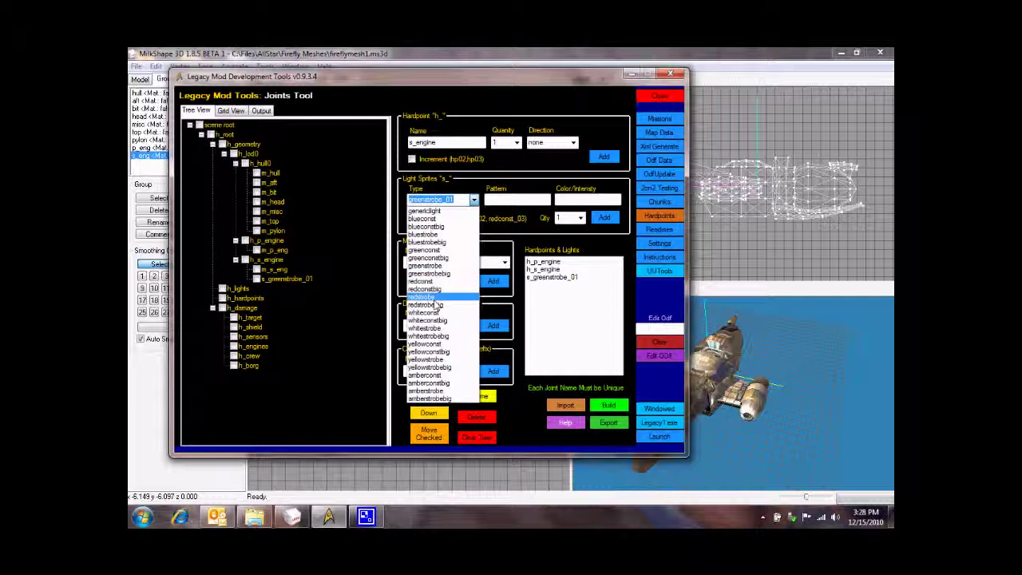
left_click(432, 296)
left_click(262, 241)
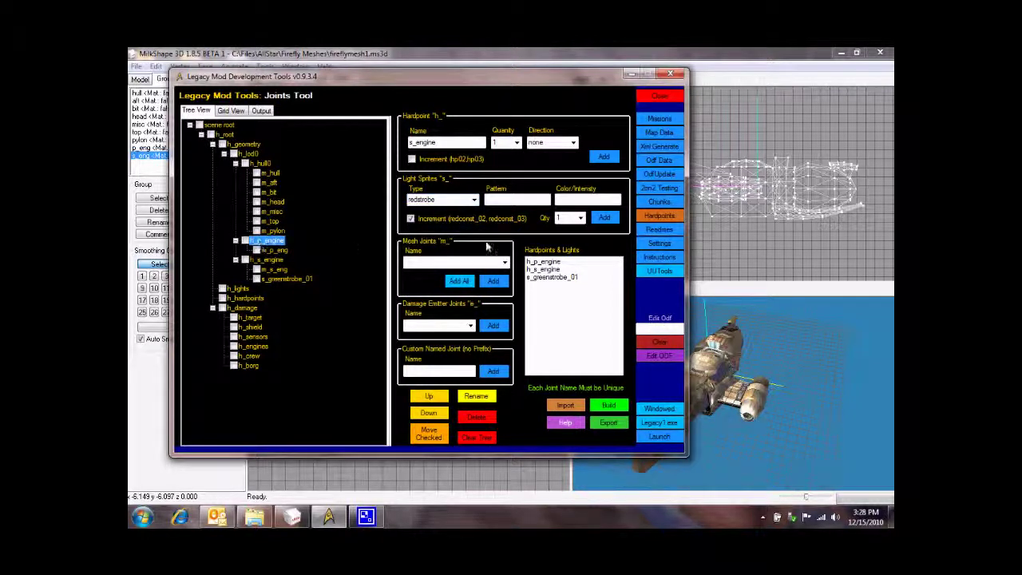
left_click(605, 218)
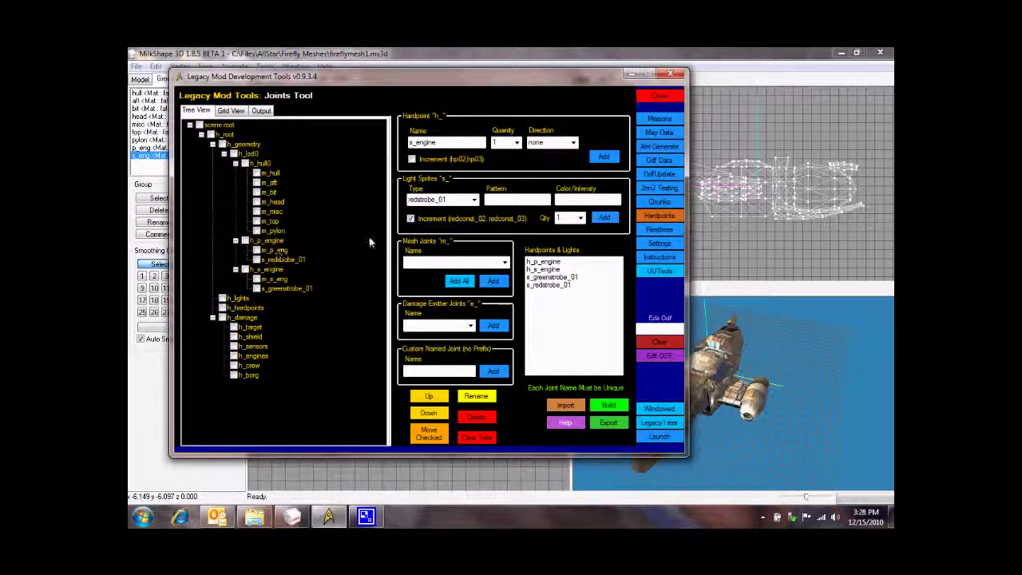
Step: Add four whitestrobe light sprites with incremented naming under the h_lights joint and expand that branch
left_click(473, 200)
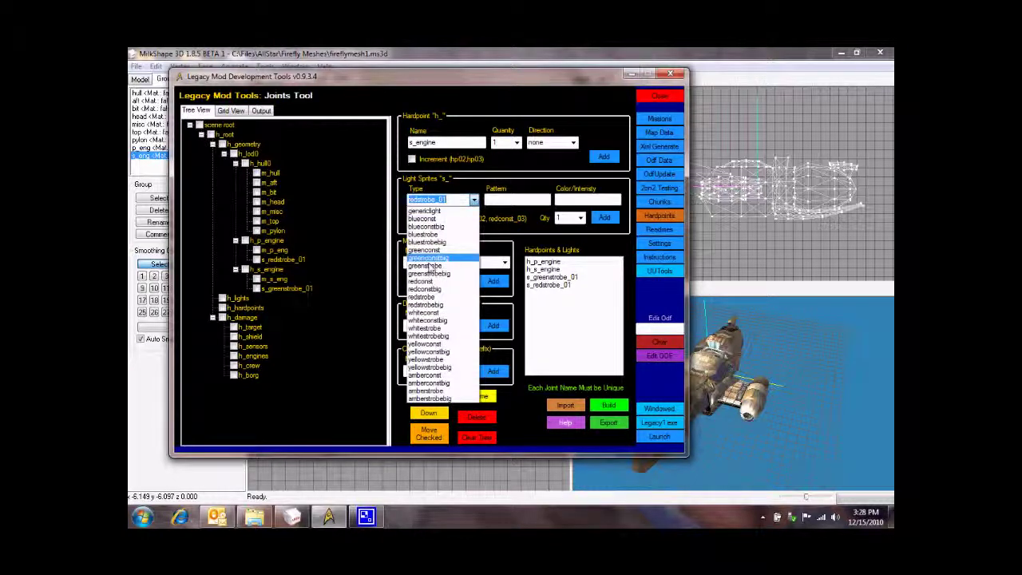
left_click(426, 328)
left_click(237, 298)
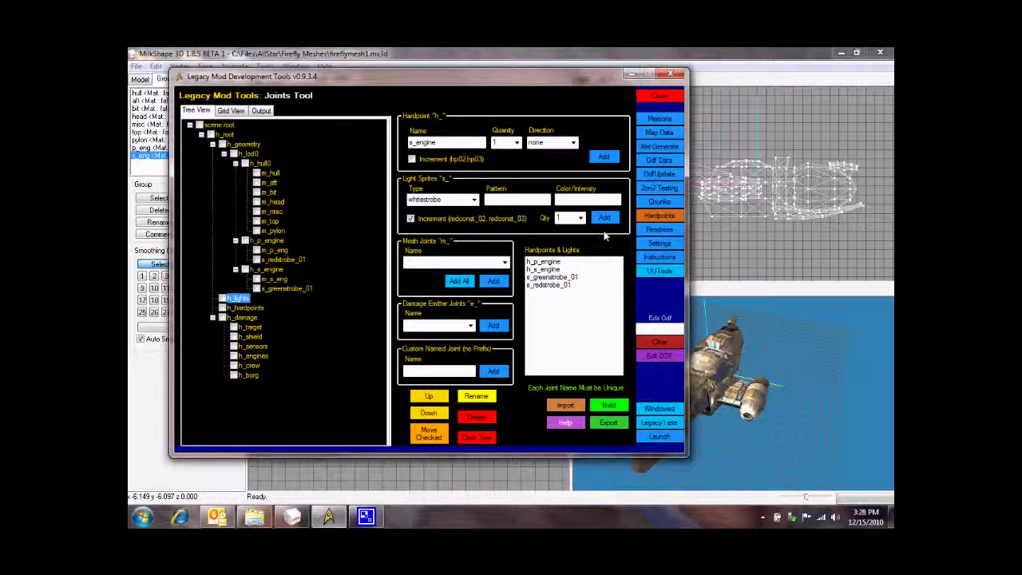
left_click(581, 218)
left_click(569, 256)
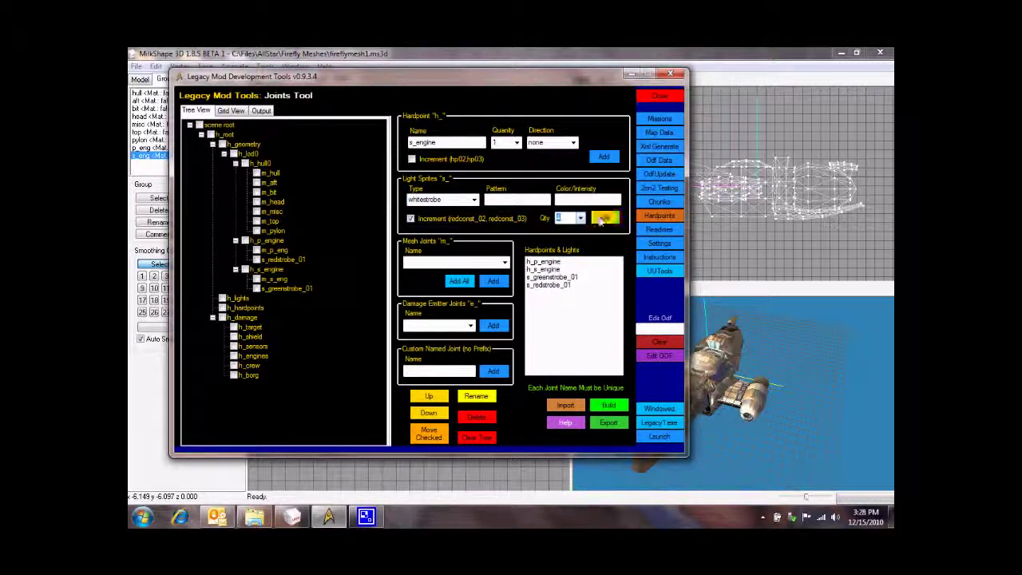
left_click(605, 218)
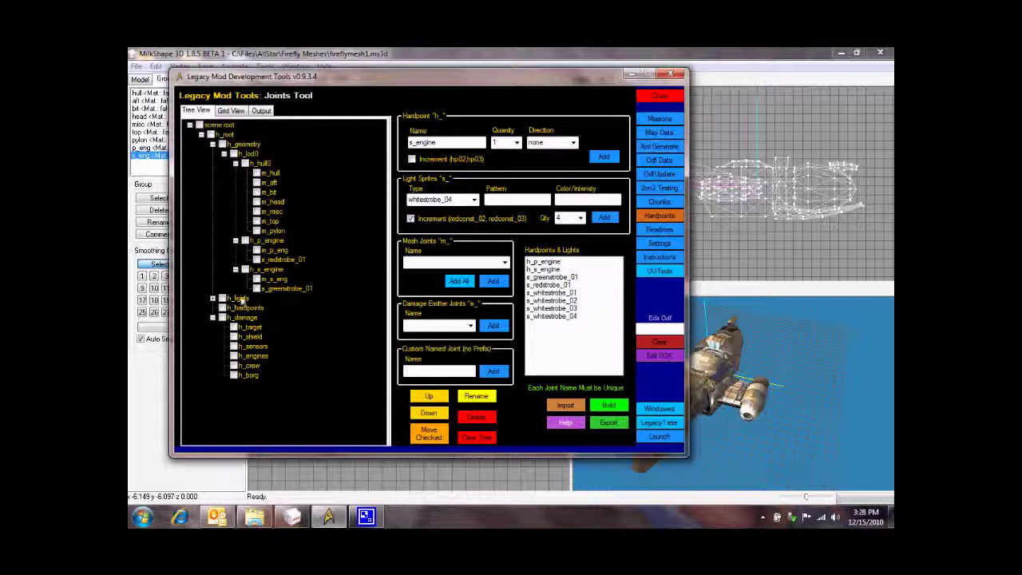
left_click(212, 298)
Step: Add three hardpoints named hp with incremented numbering and no direction under h_hardpoints, and expand that branch
left_click(246, 346)
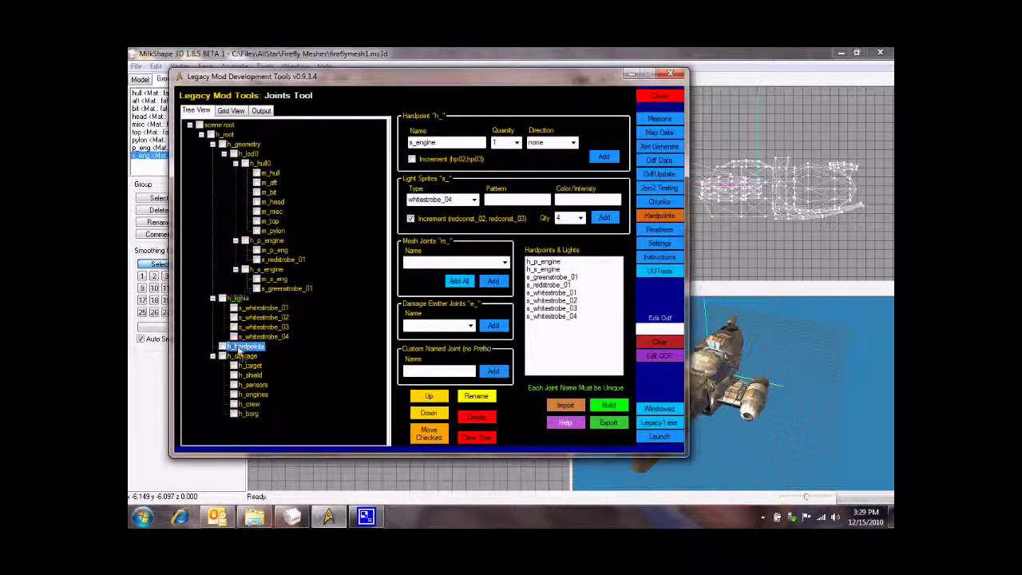
left_click_drag(466, 144, 340, 142)
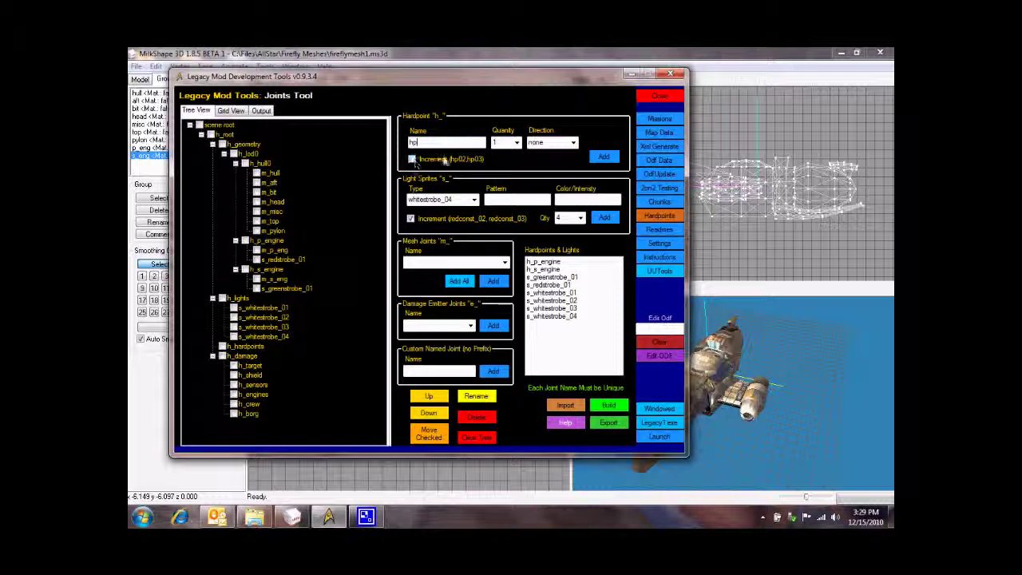
left_click(517, 142)
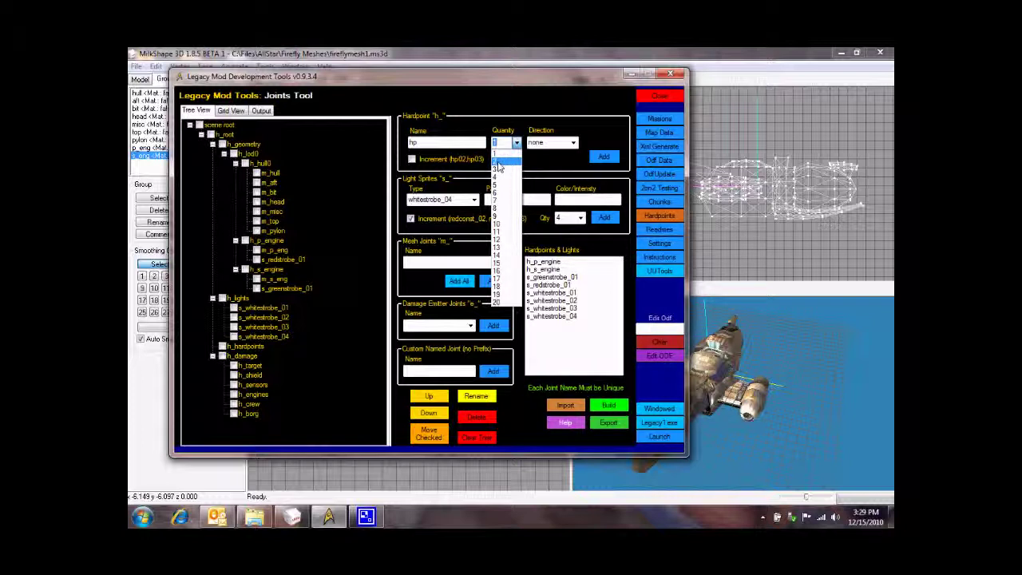
left_click(503, 170)
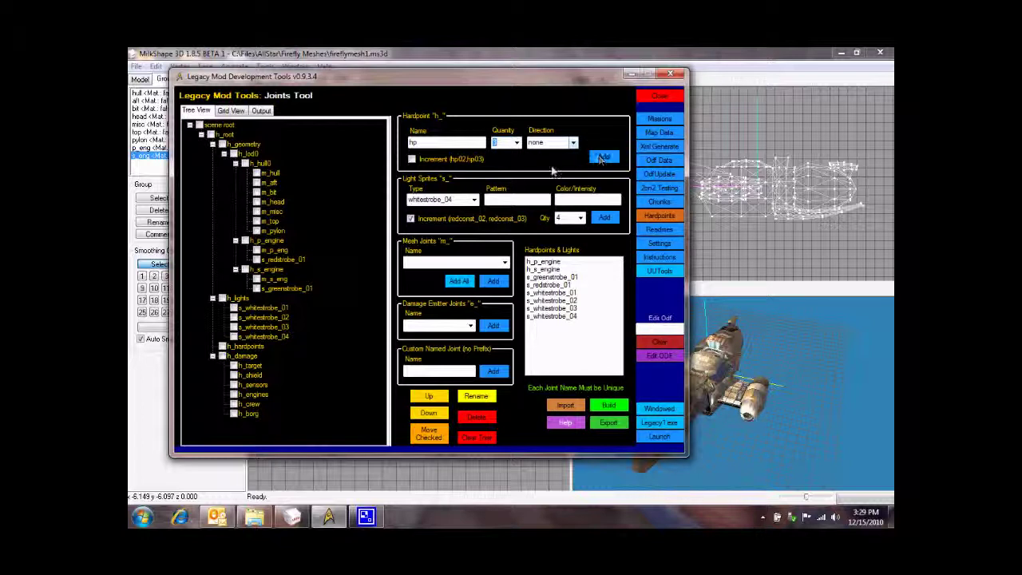
left_click(241, 348)
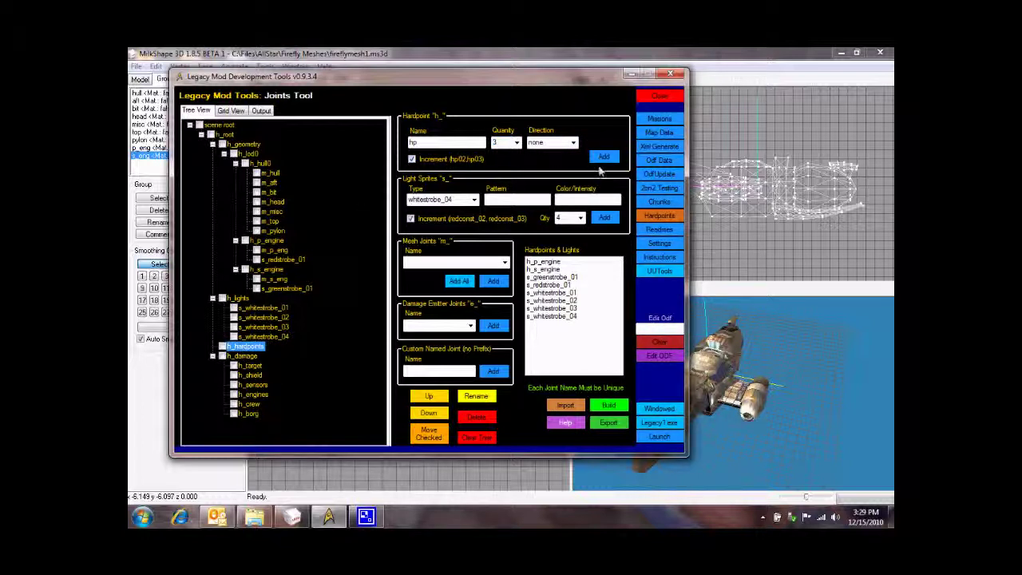
left_click(604, 158)
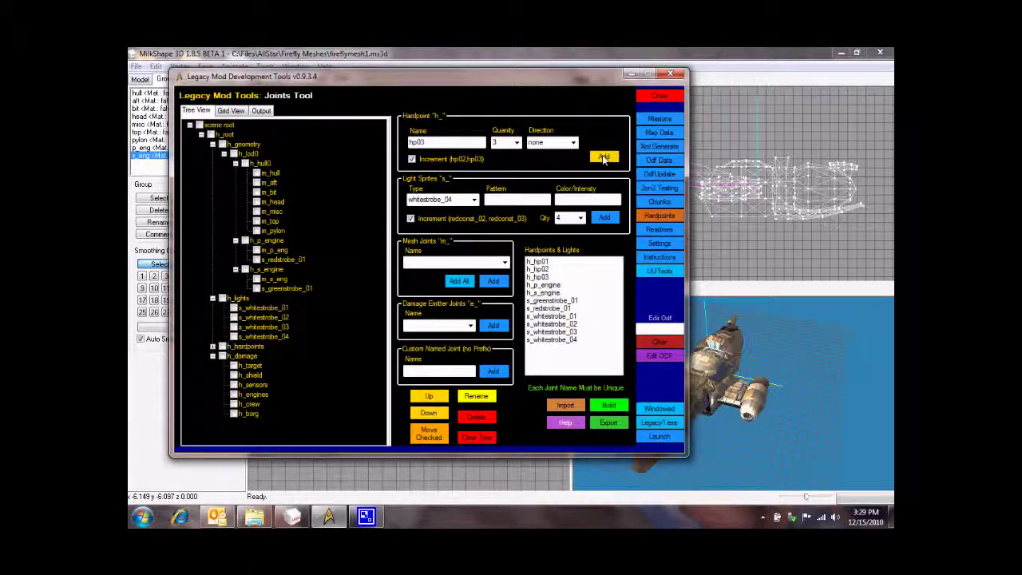
left_click(214, 346)
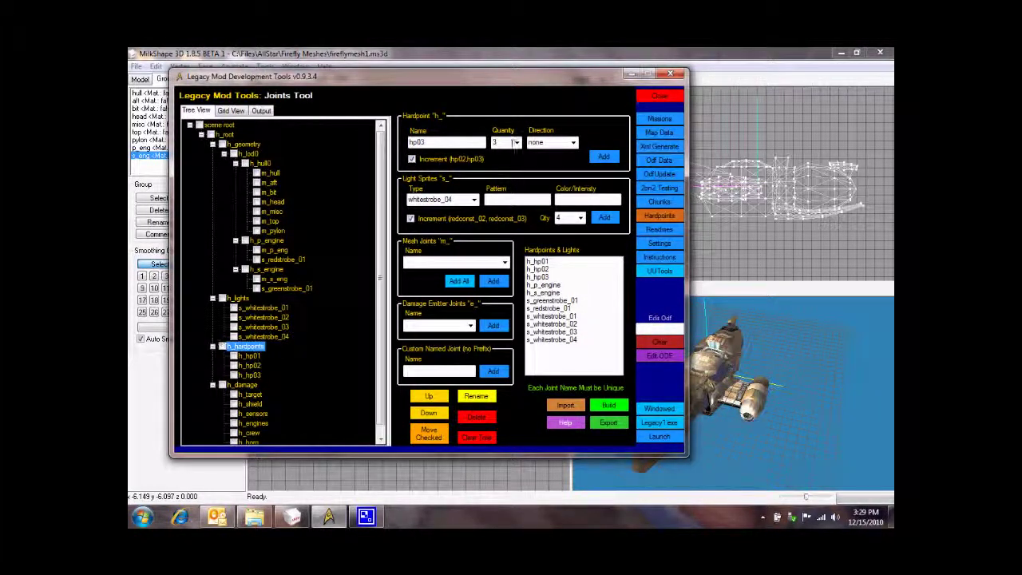
Step: Add one incremented hp hardpoint without direction under h_p_engine and another under h_s_engine
left_click(517, 143)
left_click(504, 157)
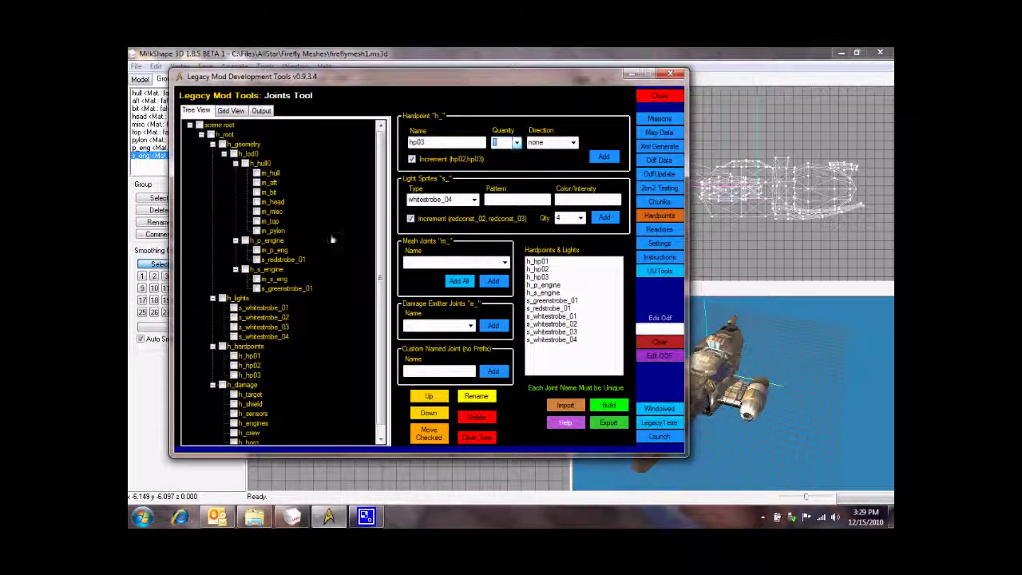
left_click(267, 240)
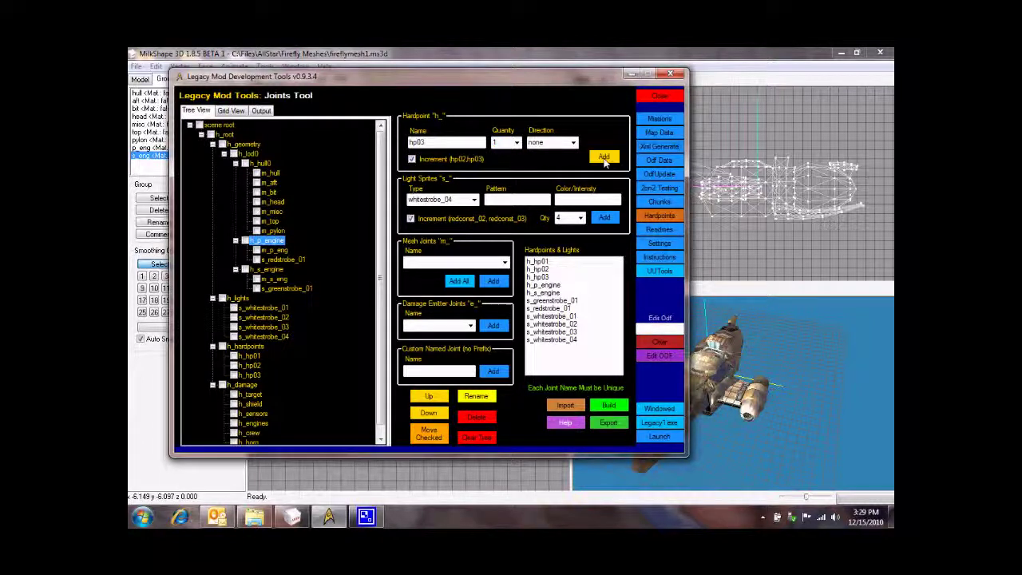
left_click(605, 157)
left_click(270, 280)
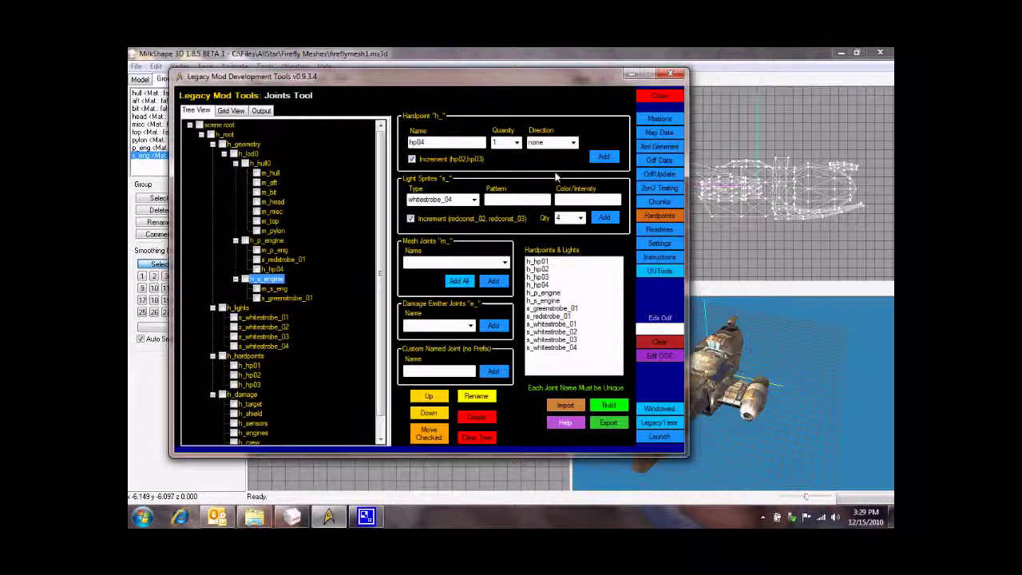
left_click(604, 157)
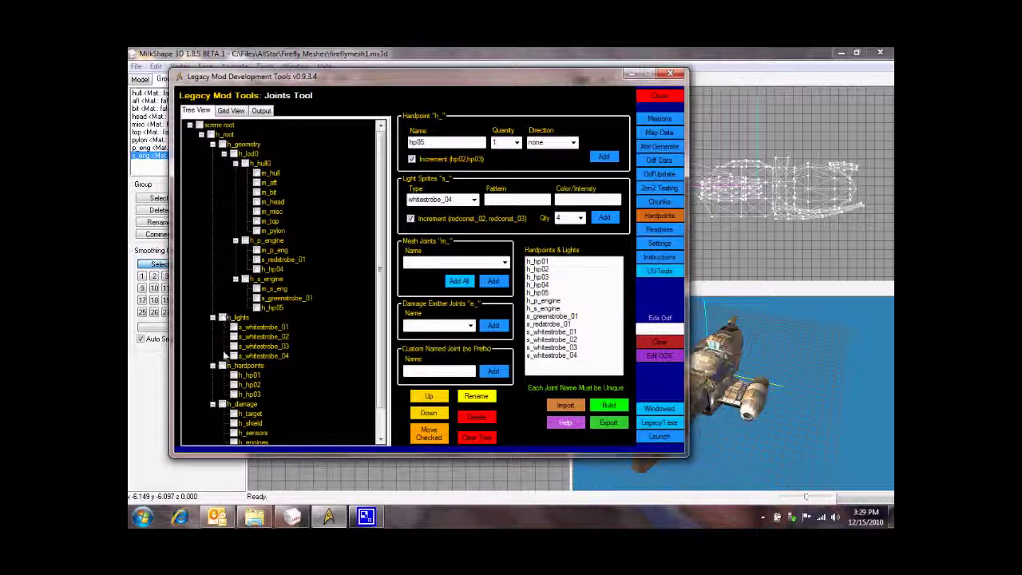
Step: Add two more incremented hp hardpoints with forward direction under the h_hardpoints joint
left_click(244, 365)
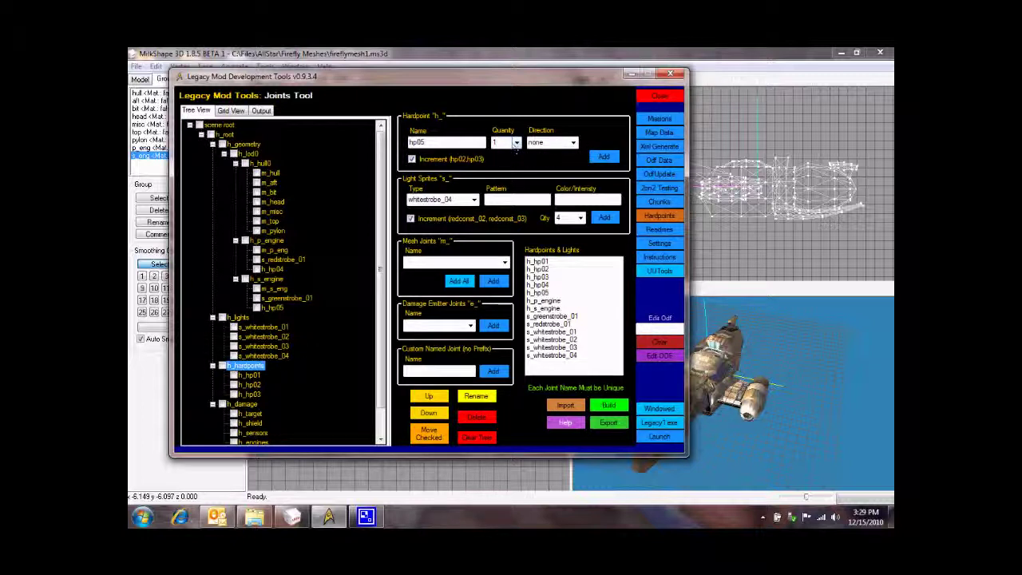
left_click(516, 144)
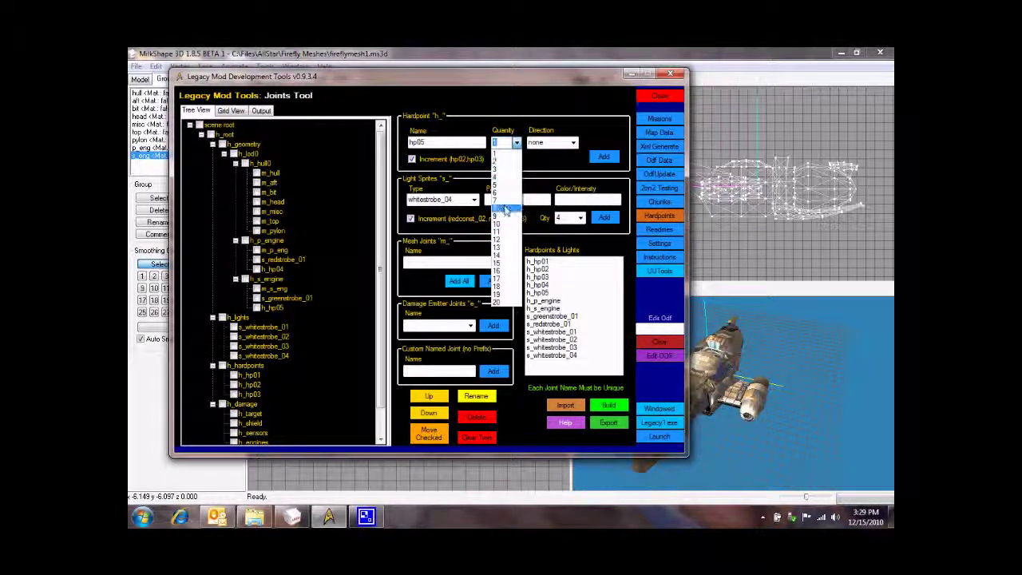
left_click(500, 164)
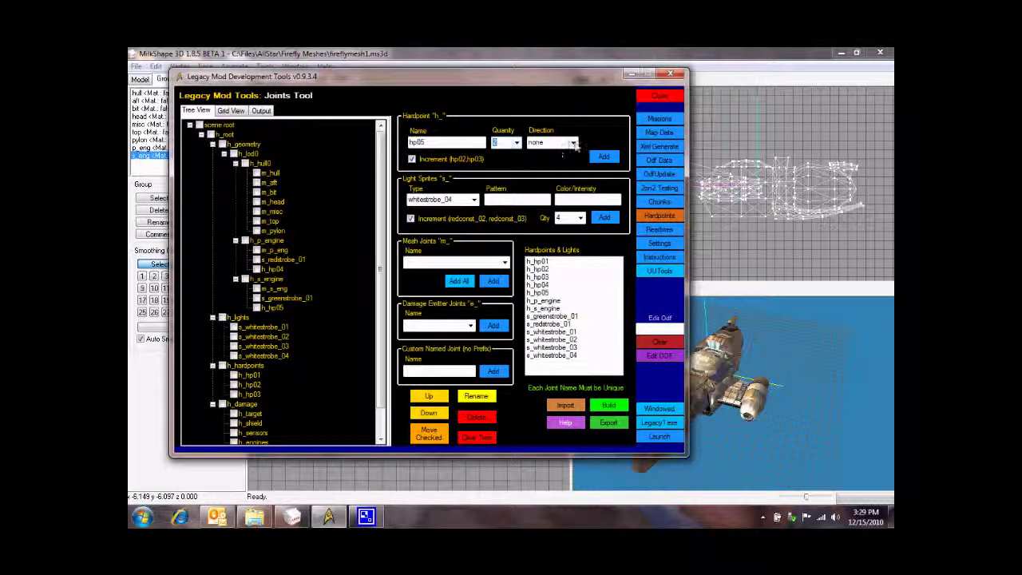
left_click(572, 142)
left_click(550, 163)
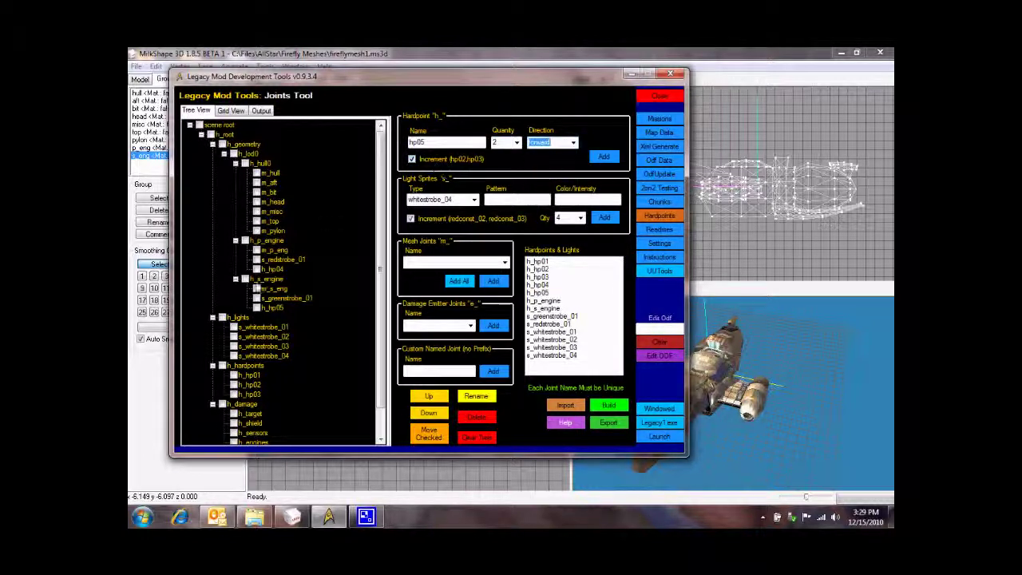
left_click(258, 366)
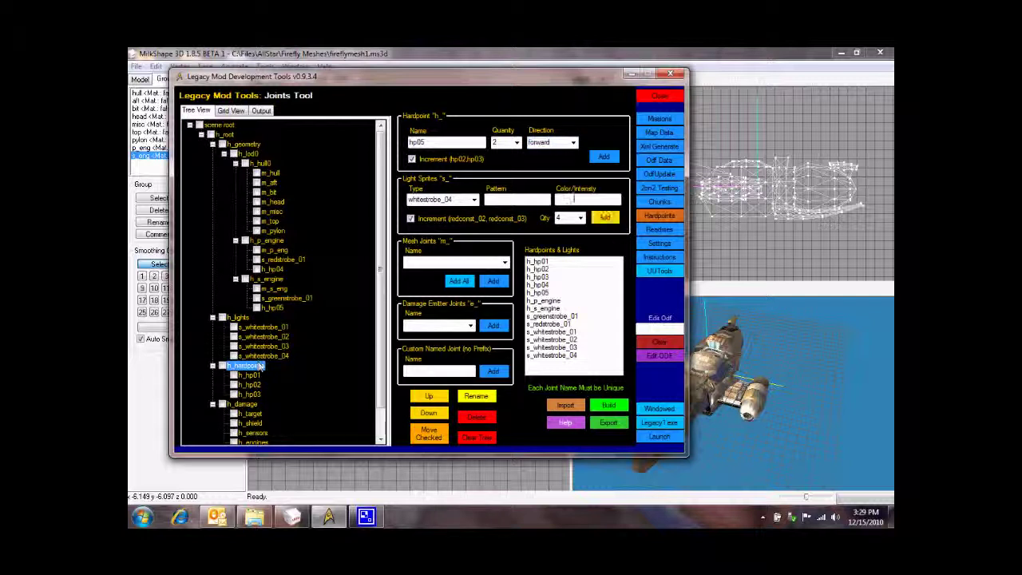
left_click(604, 156)
Step: Add one more incremented hp hardpoint with the aft direction under the h_hardpoints joint
left_click(517, 142)
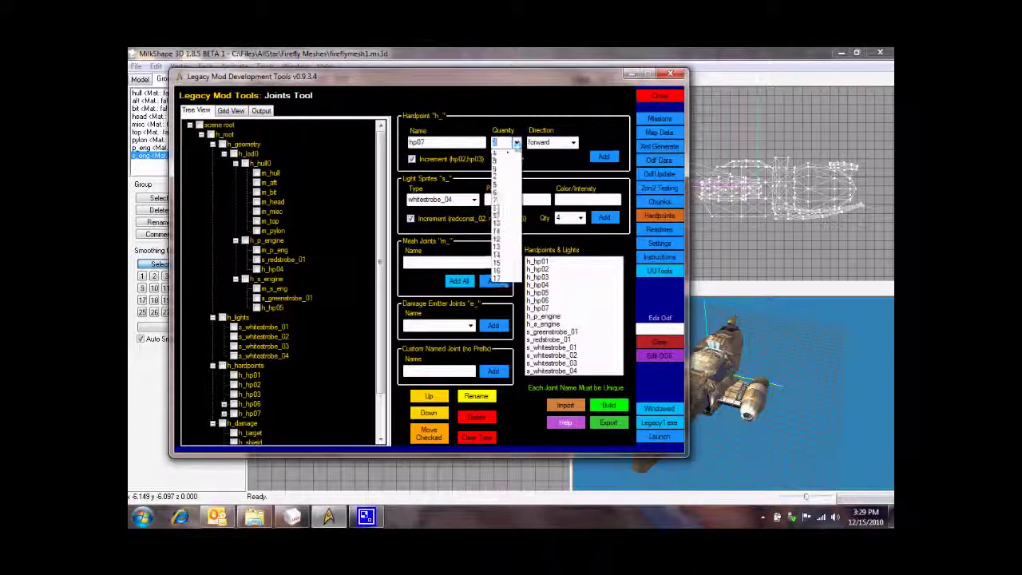
left_click(591, 139)
left_click(515, 145)
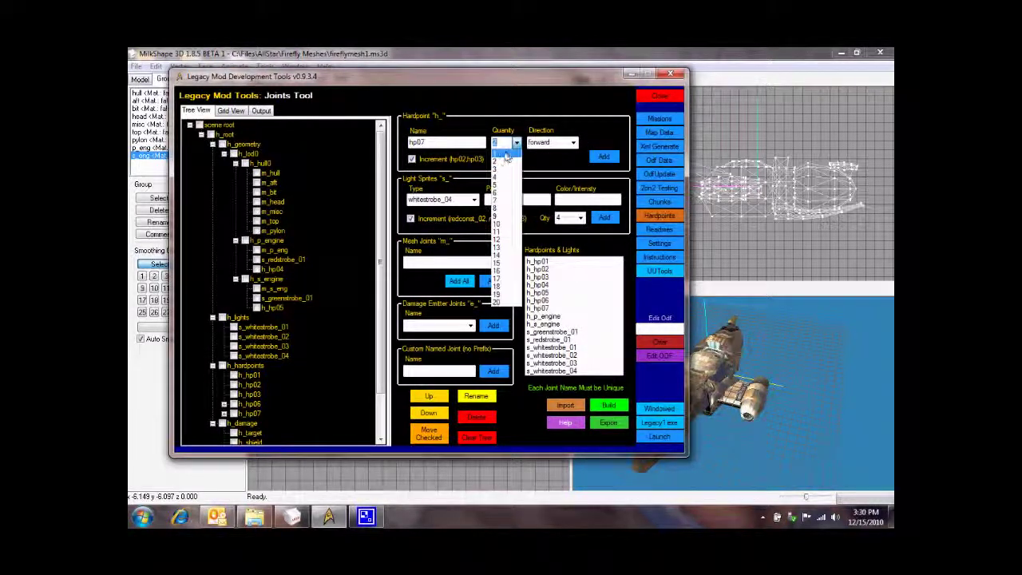
left_click(507, 158)
left_click(573, 142)
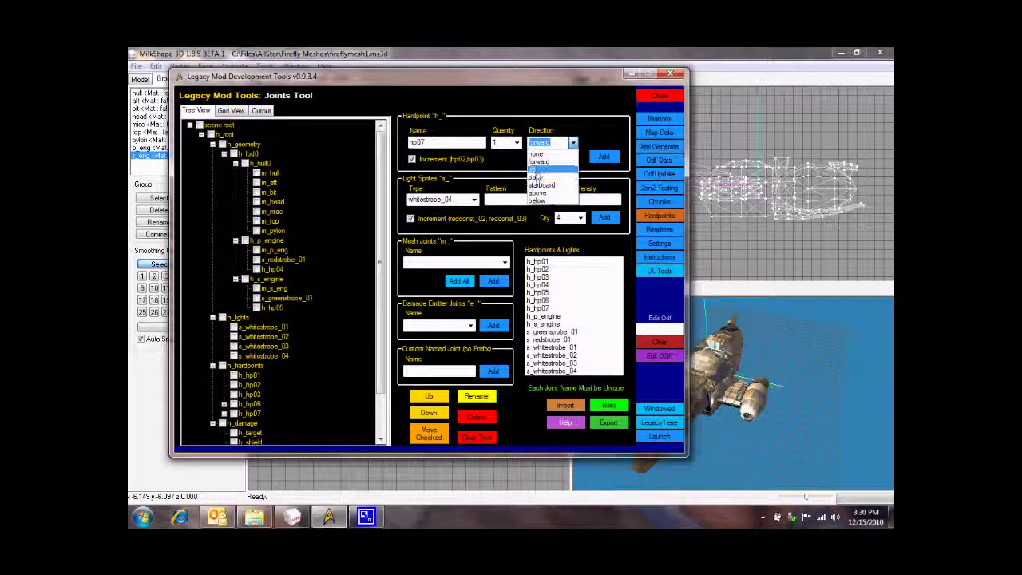
left_click(536, 170)
left_click(604, 158)
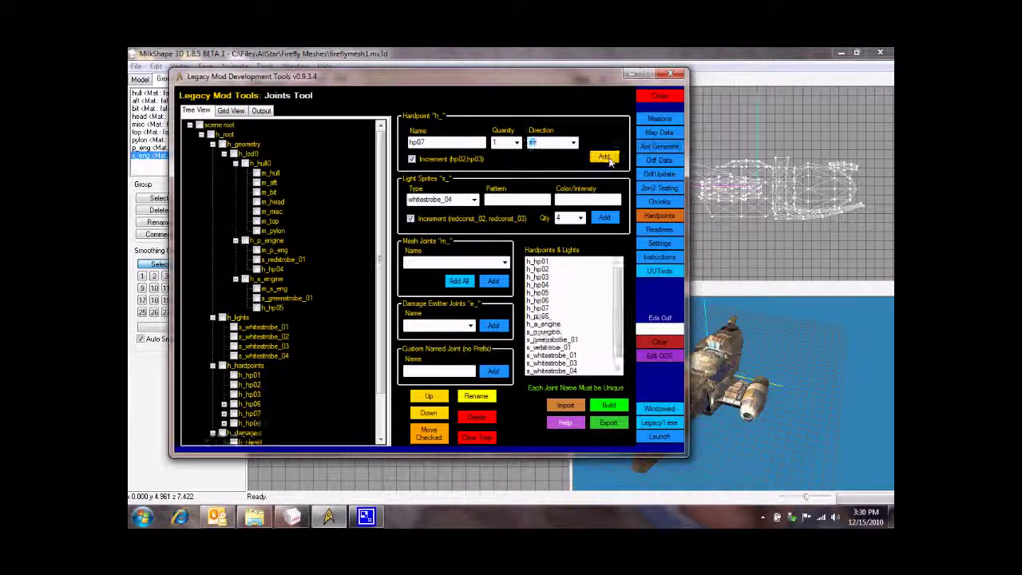
scroll(382, 233, "down", 2)
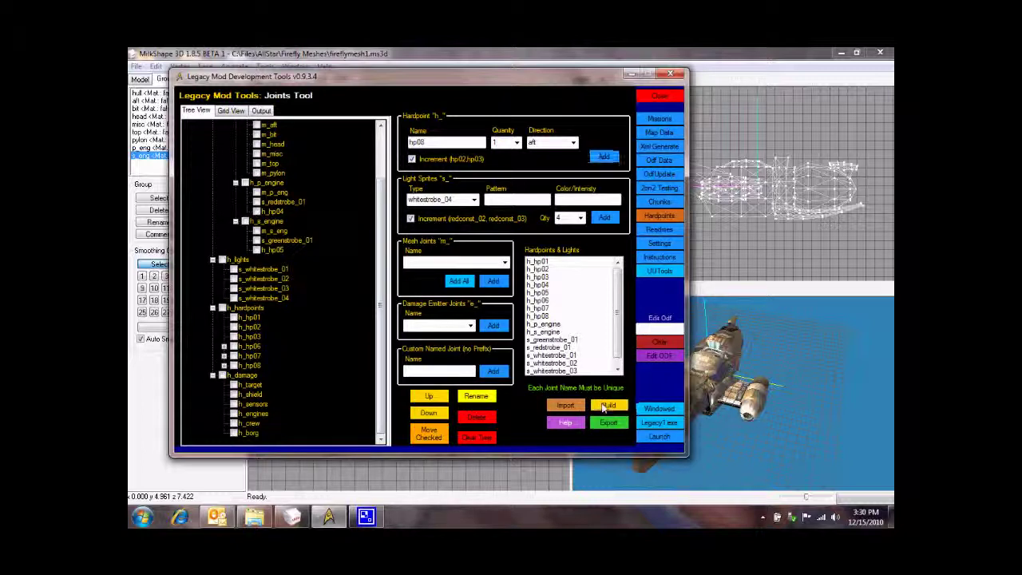
Step: Build the joint hierarchy and save it to the Desktop as the text file ffmeshjt
left_click(605, 407)
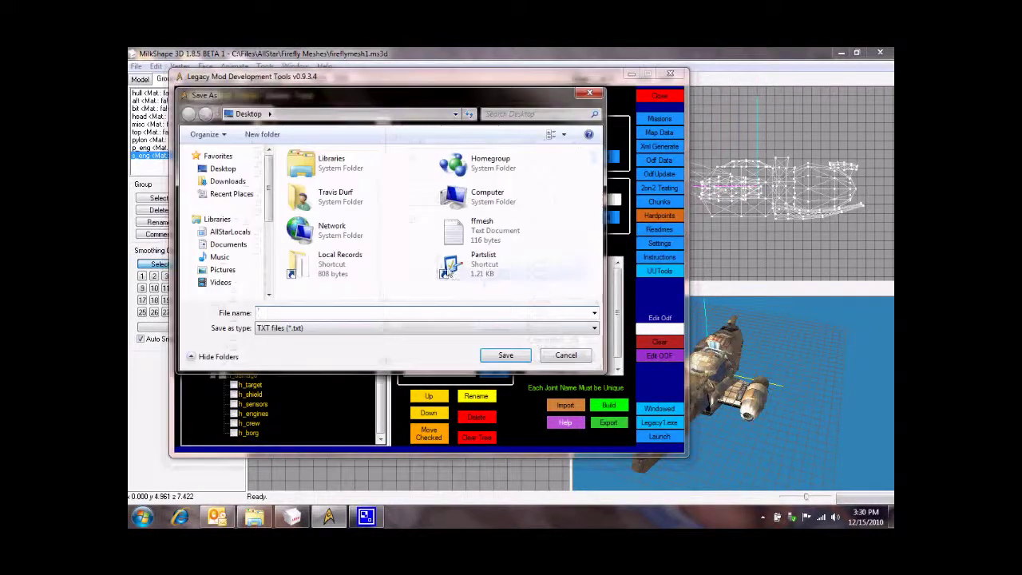
left_click(478, 237)
left_click(327, 312)
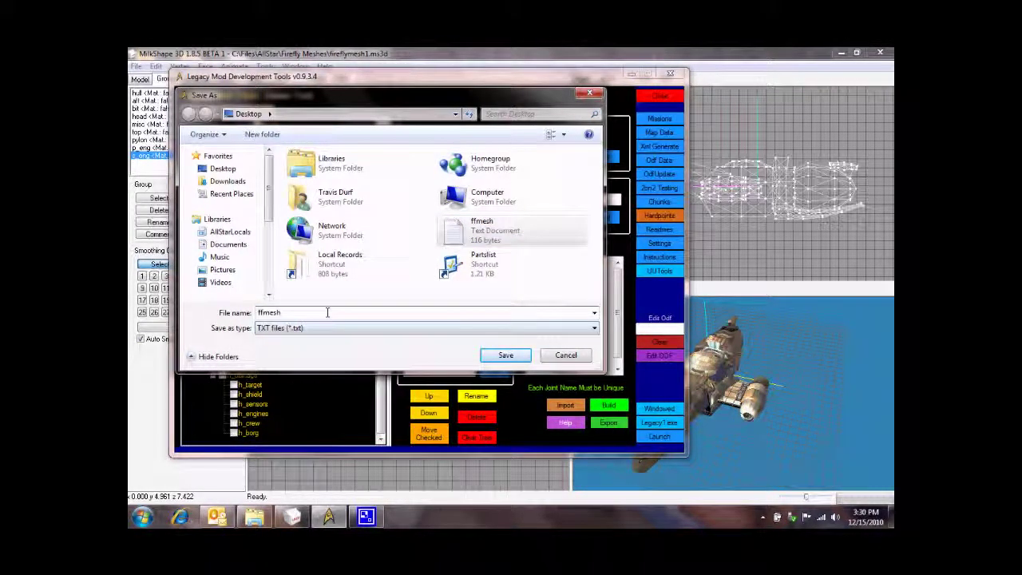
type("jt")
left_click(507, 357)
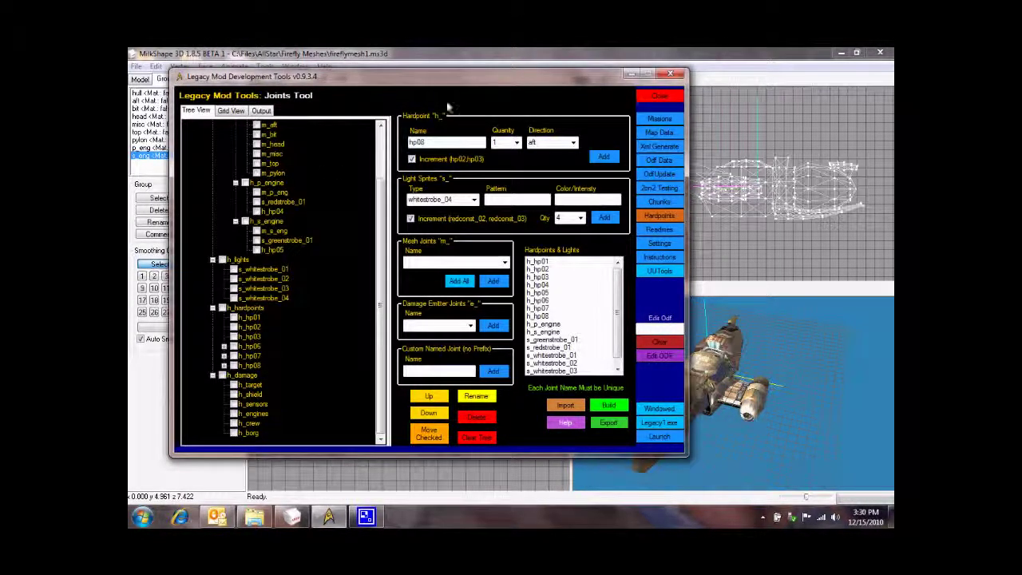
Step: Switch to MilkShape 3D and import ffmeshjt.txt from the Desktop as MilkShape 3D ASCII, keeping meshes, materials, bones and key frames enabled
left_click(363, 56)
left_click(137, 67)
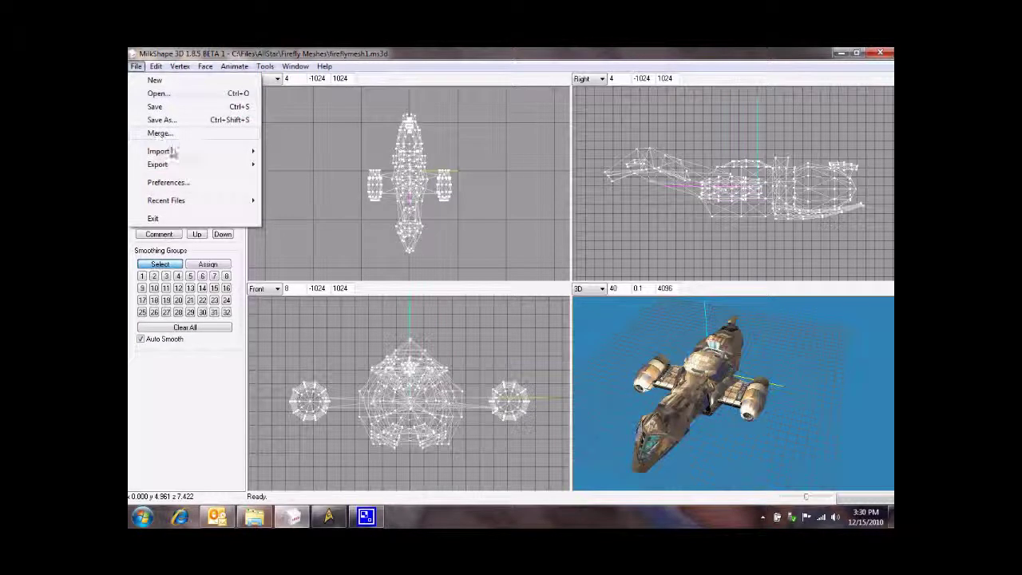
mouse_move(172, 152)
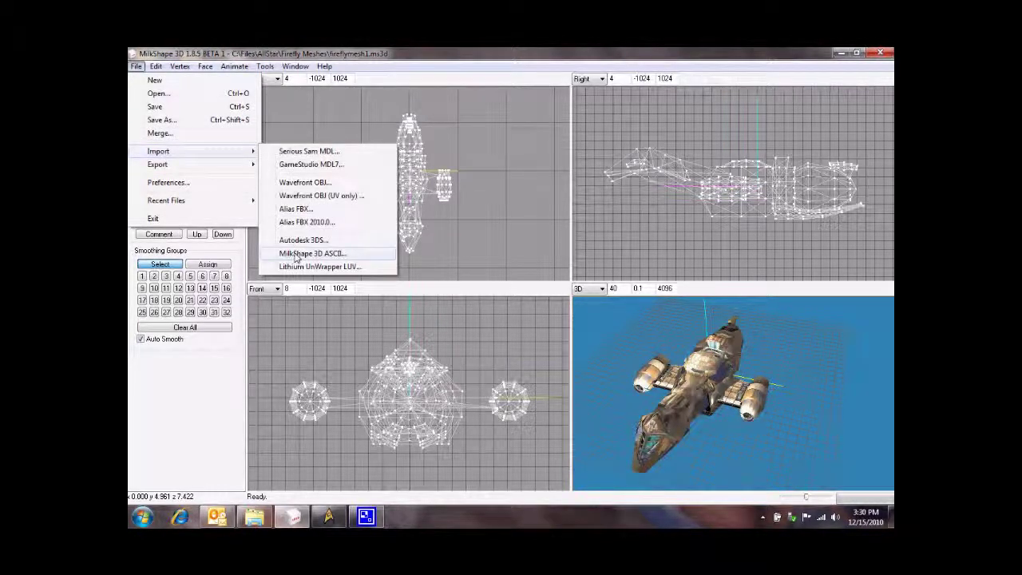
left_click(339, 254)
left_click(591, 235)
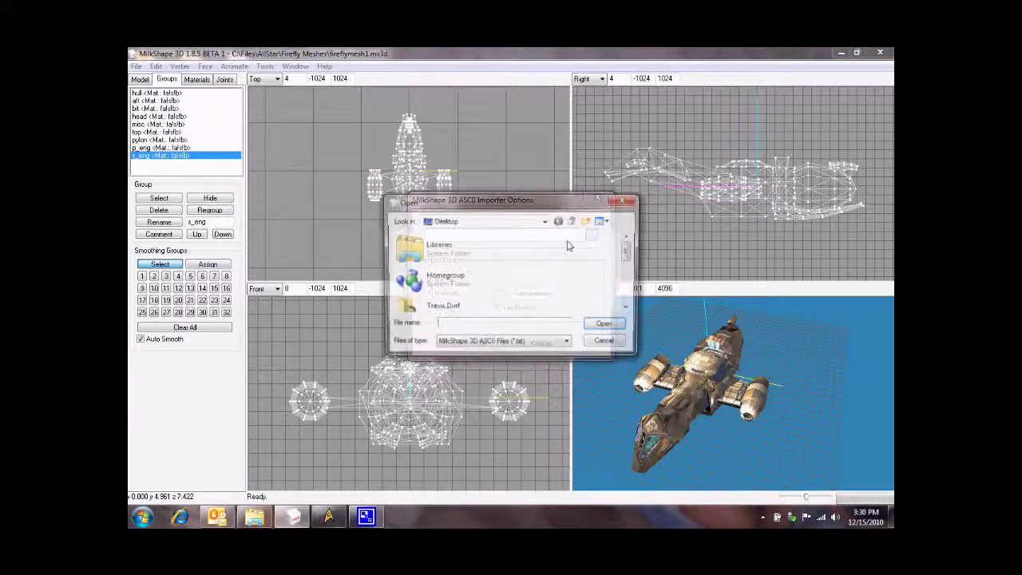
scroll(484, 277, "down", 10)
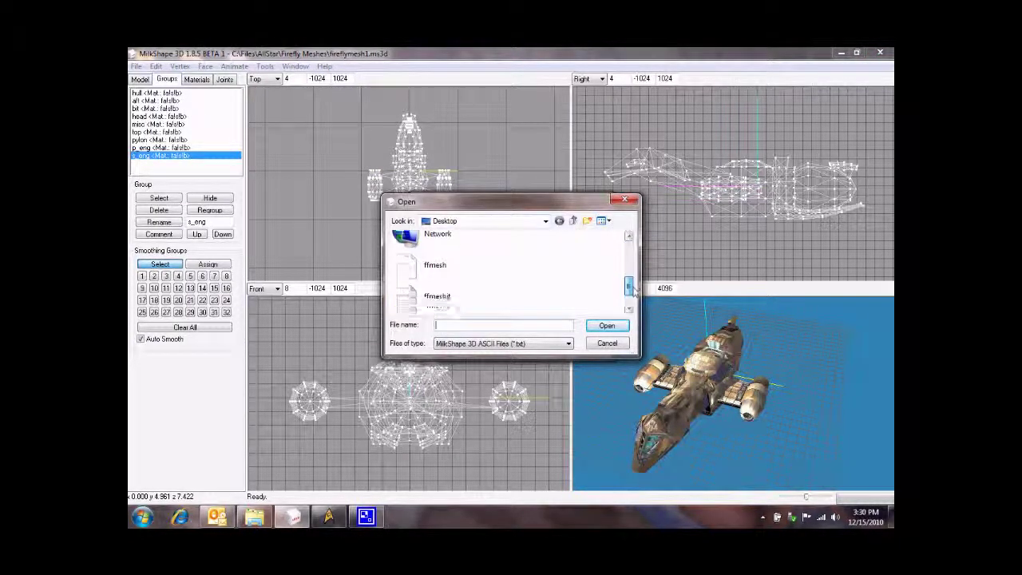
double_click(438, 264)
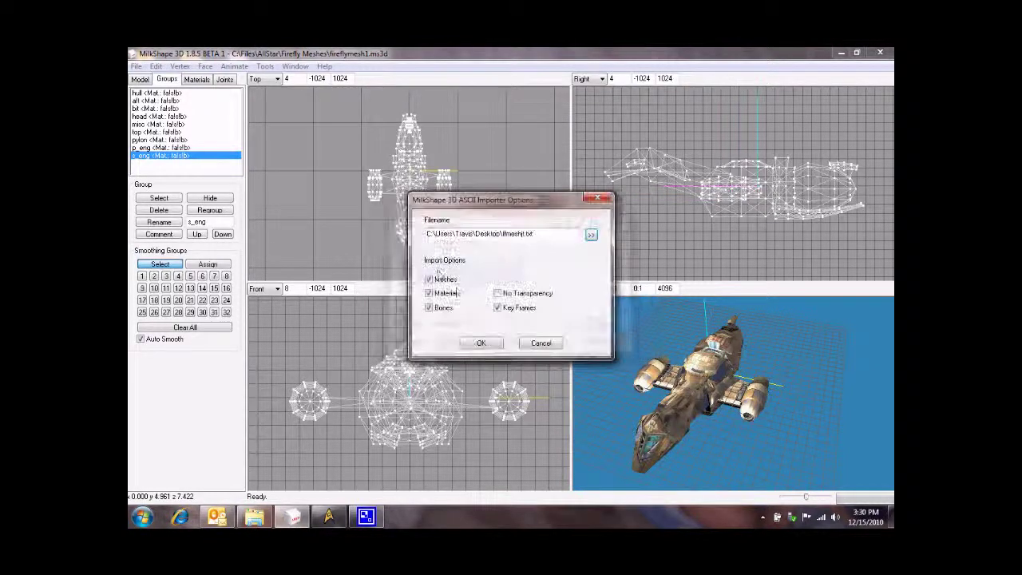
left_click(481, 344)
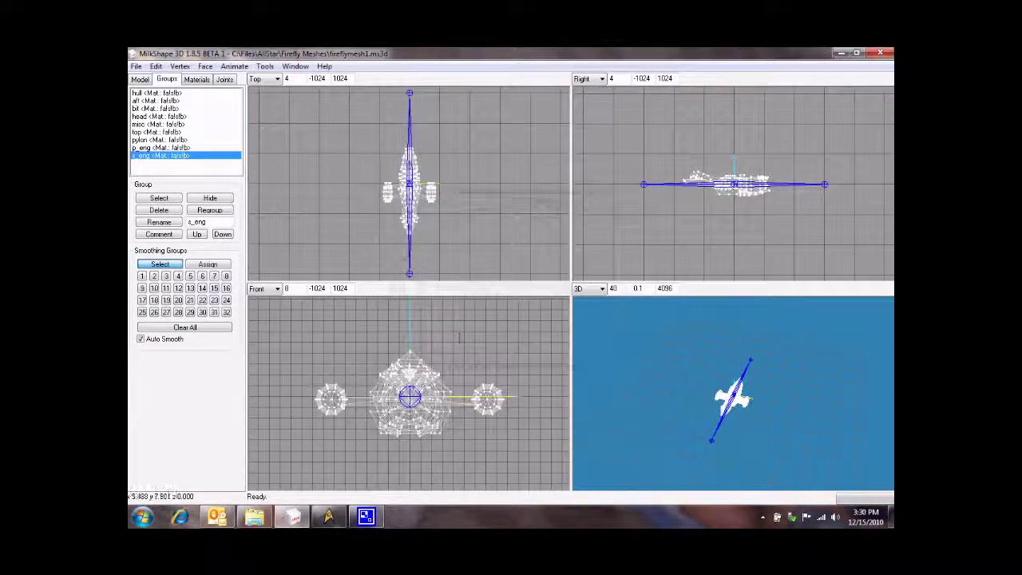
Step: Reassign the firefly DDS texture to the ship's material listed above default and check the textured model in the 3D view
mouse_move(683, 377)
left_mouse_down()
mouse_move(643, 366)
mouse_move(685, 384)
left_mouse_up()
left_click(197, 79)
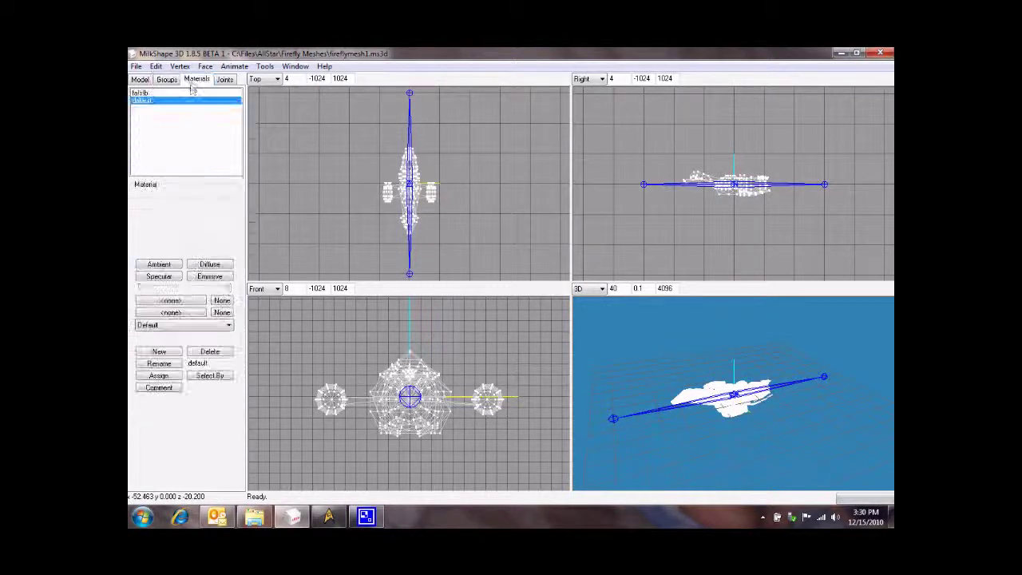
left_click(148, 101)
left_click(144, 93)
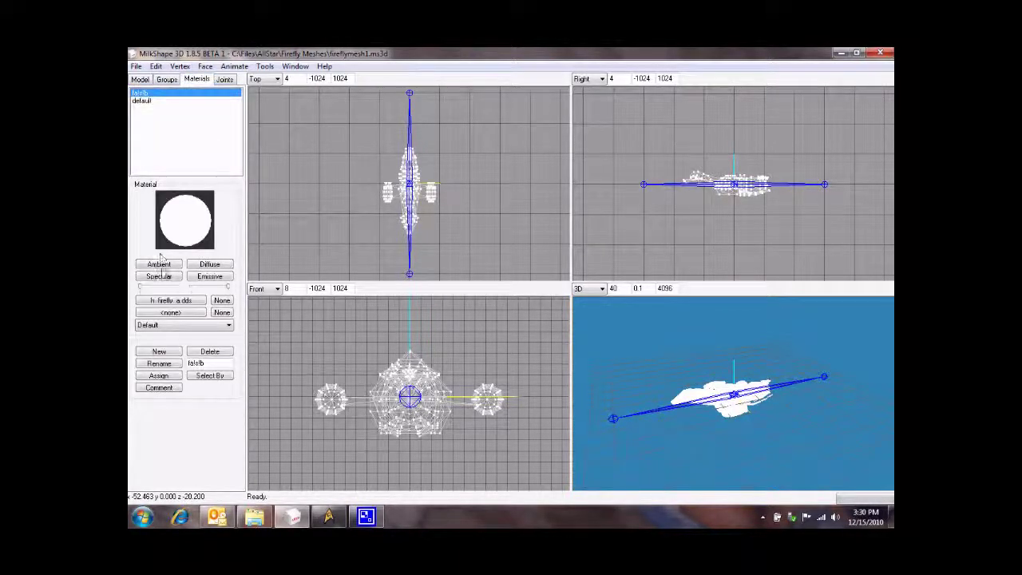
left_click(163, 301)
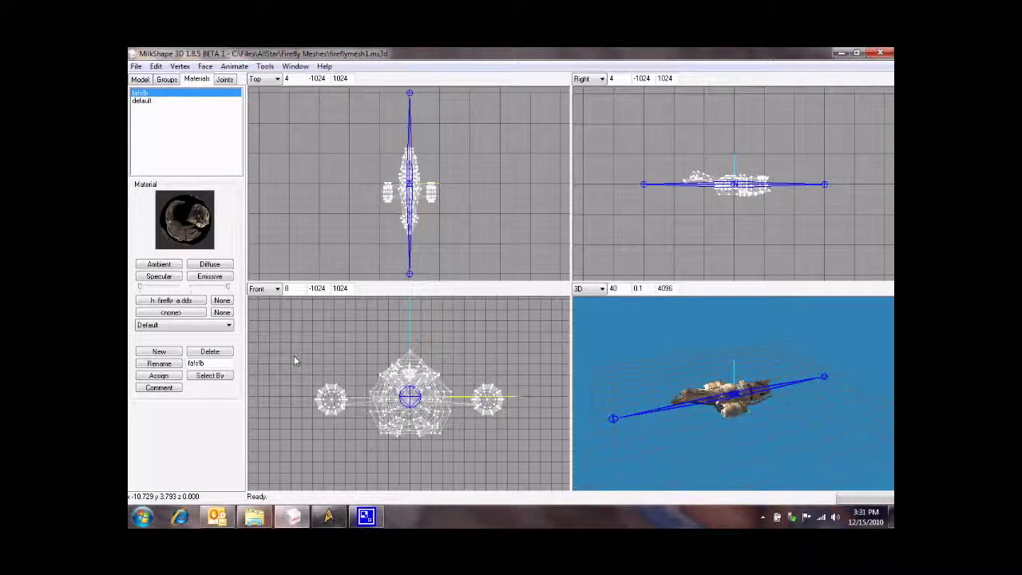
left_click_drag(614, 408, 661, 409)
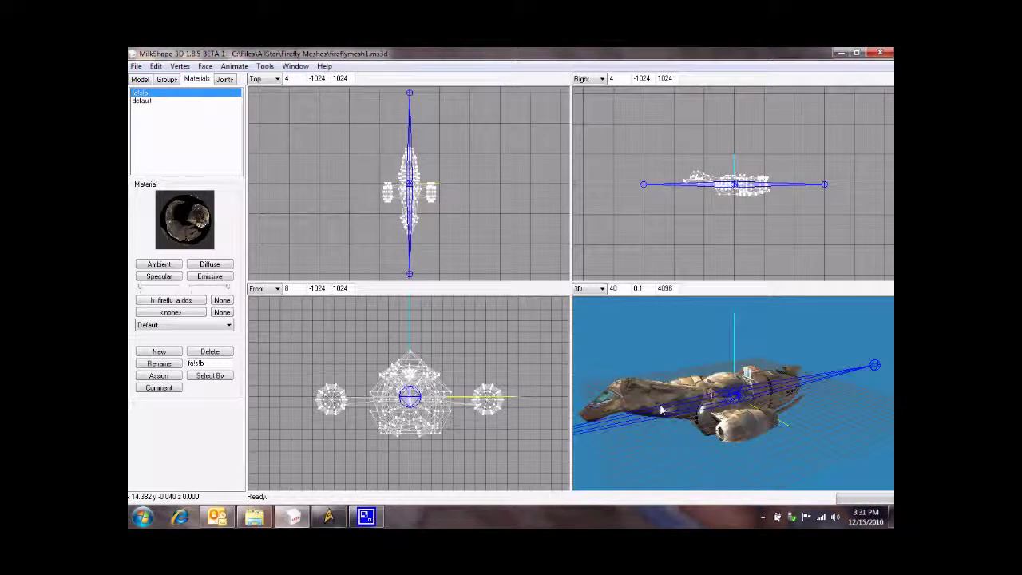
Step: Show the imported joints and look through the list from h_borg back up to scene root
left_click(166, 79)
left_click(224, 79)
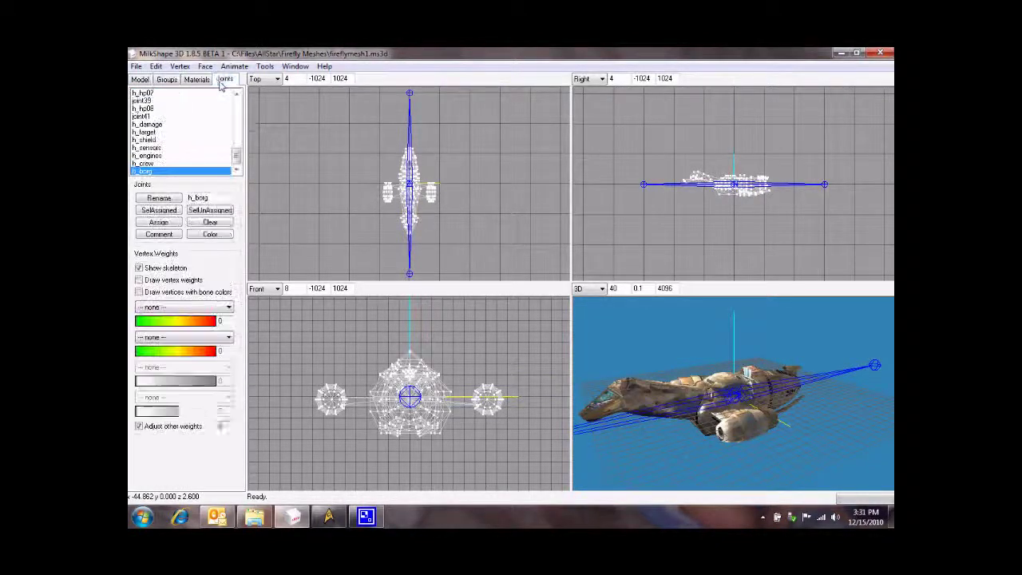
mouse_move(237, 156)
left_mouse_down()
mouse_move(237, 138)
mouse_move(235, 165)
left_mouse_up()
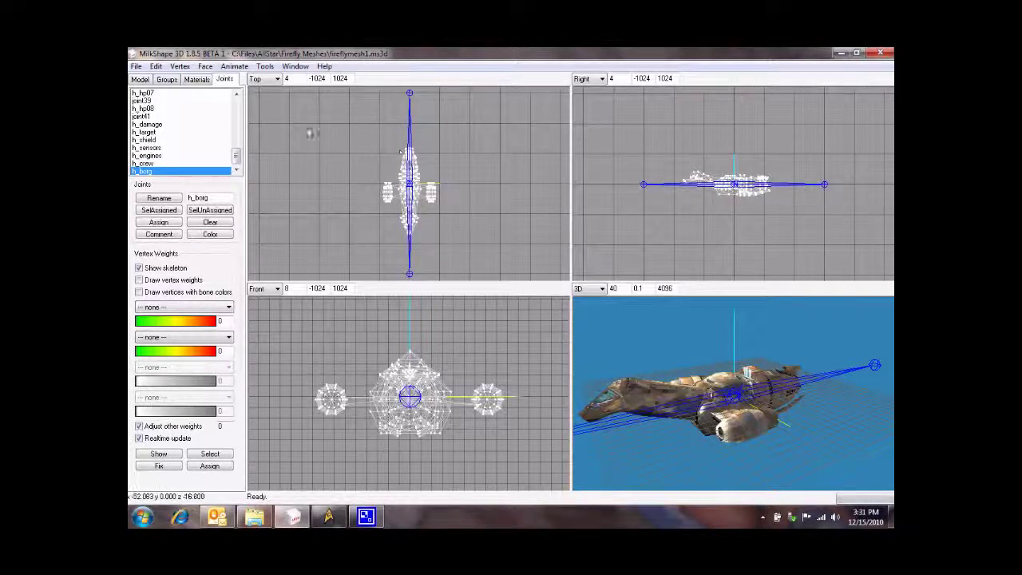
left_click_drag(236, 156, 236, 104)
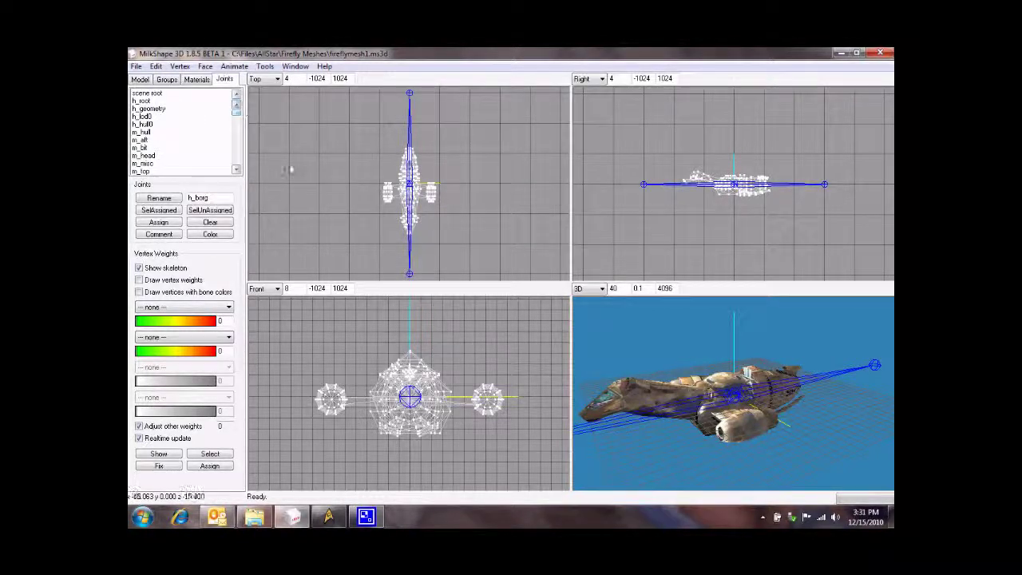
Step: Set the Top, Front and Right views to textured display and turn off the wireframe overlay in the Right view
right_click(329, 192)
left_click(357, 231)
right_click(329, 185)
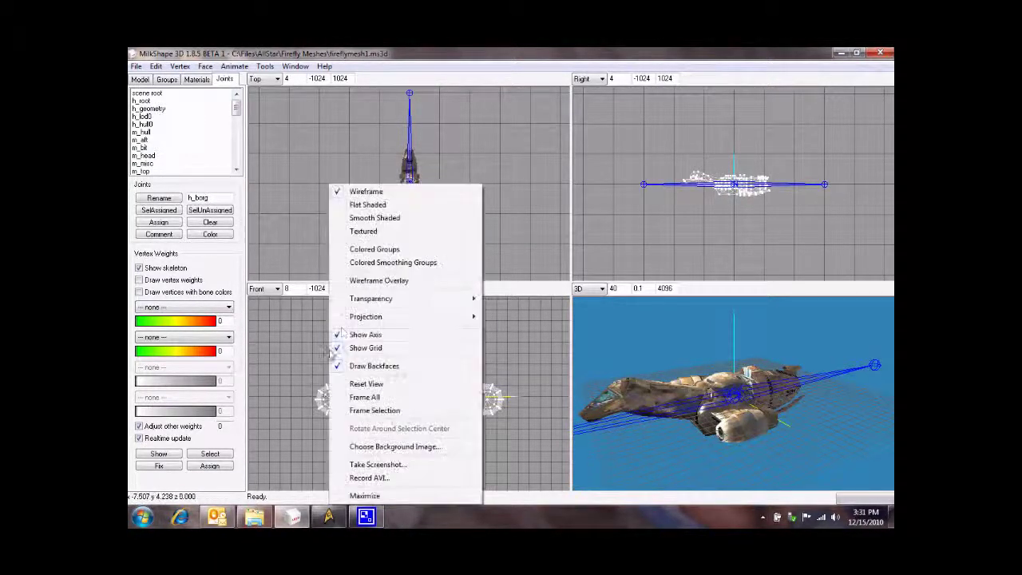
left_click(357, 231)
right_click(626, 186)
left_click(660, 231)
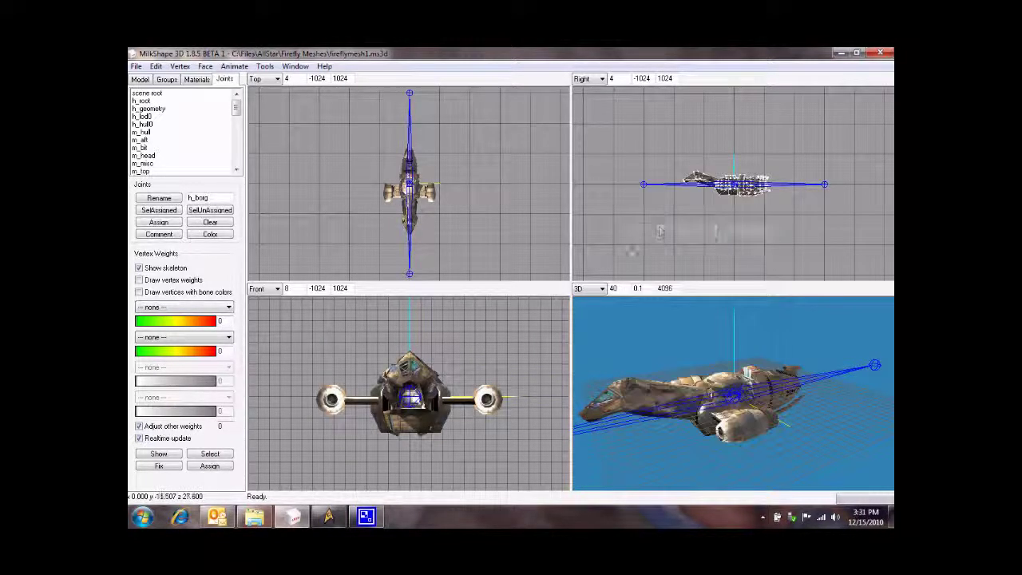
scroll(659, 231, "up", 1)
right_click(659, 231)
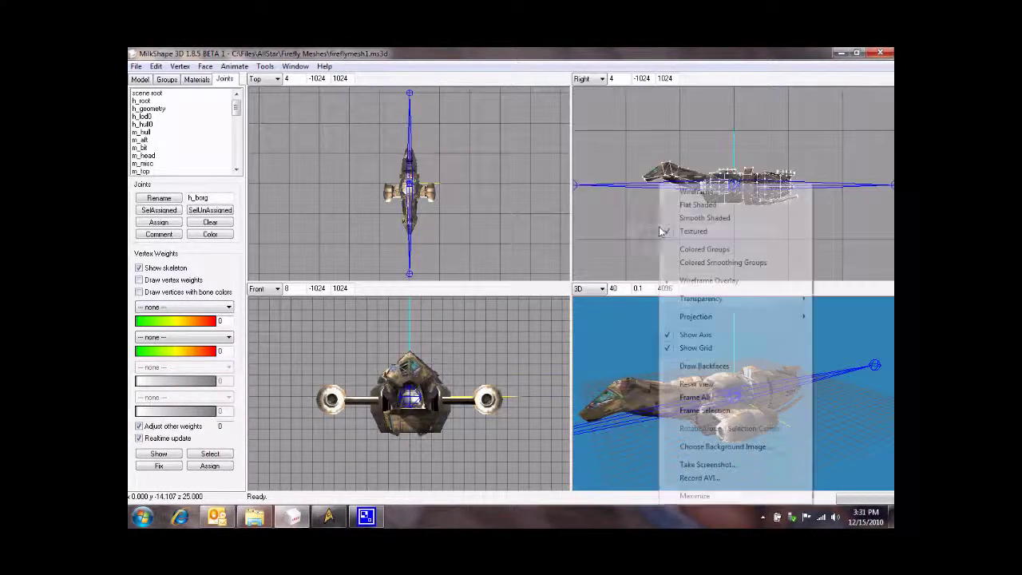
left_click(673, 282)
scroll(652, 234, "up", 3)
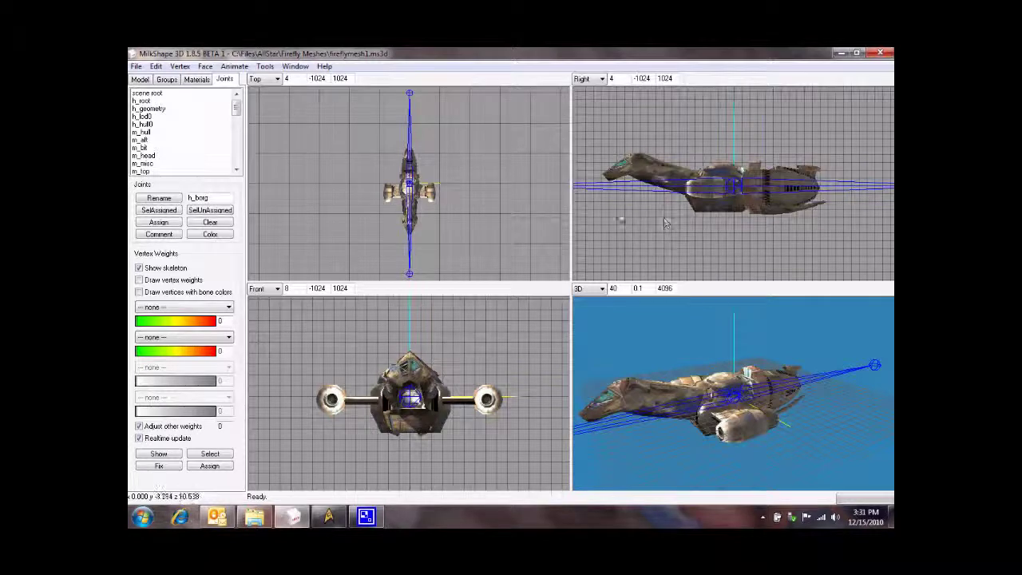
scroll(437, 345, "up", 2)
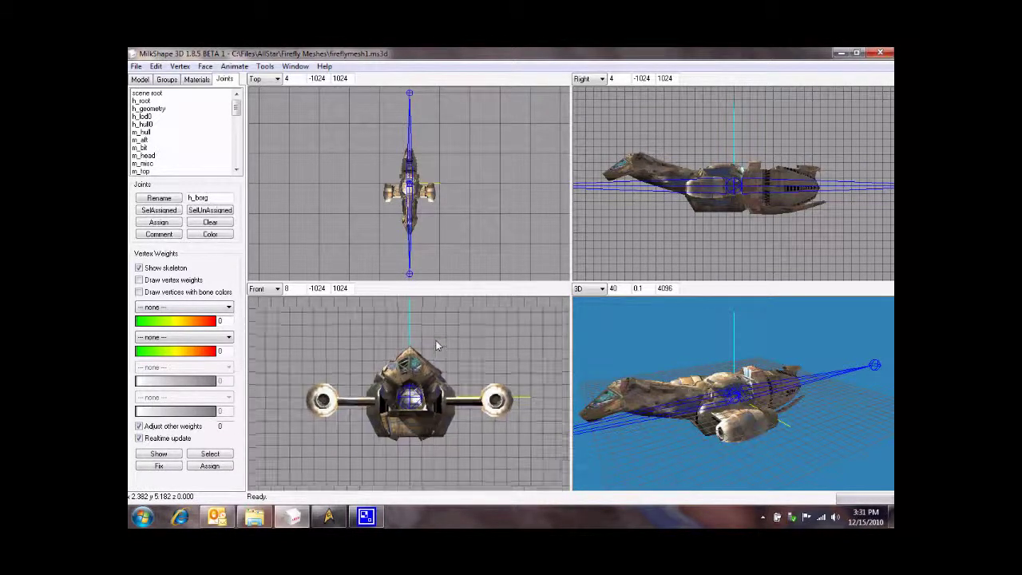
Step: Select joint h_hp03 and move it from the ship's centre into the port-side engine pod
left_click_drag(237, 111, 245, 154)
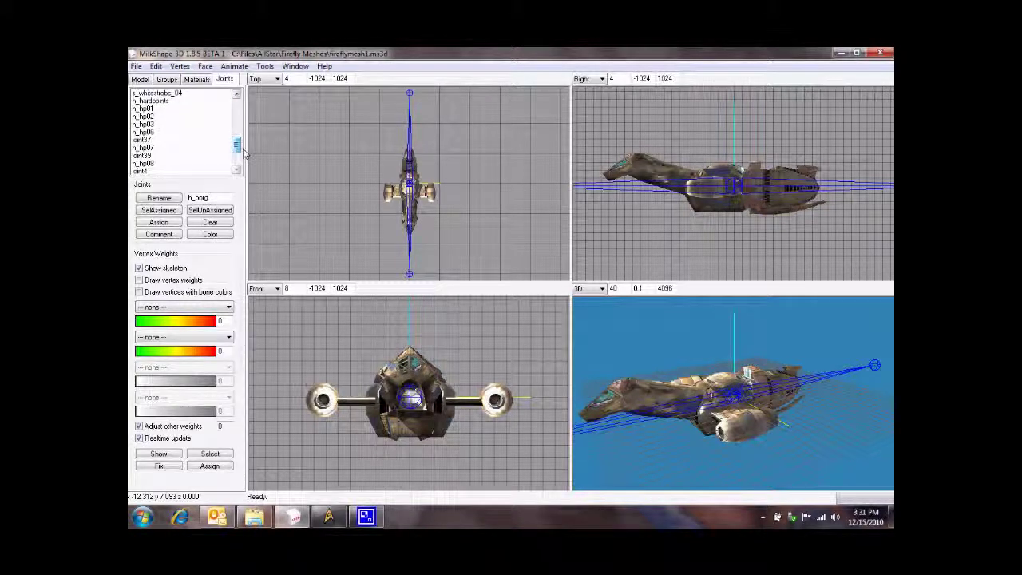
left_click(146, 125)
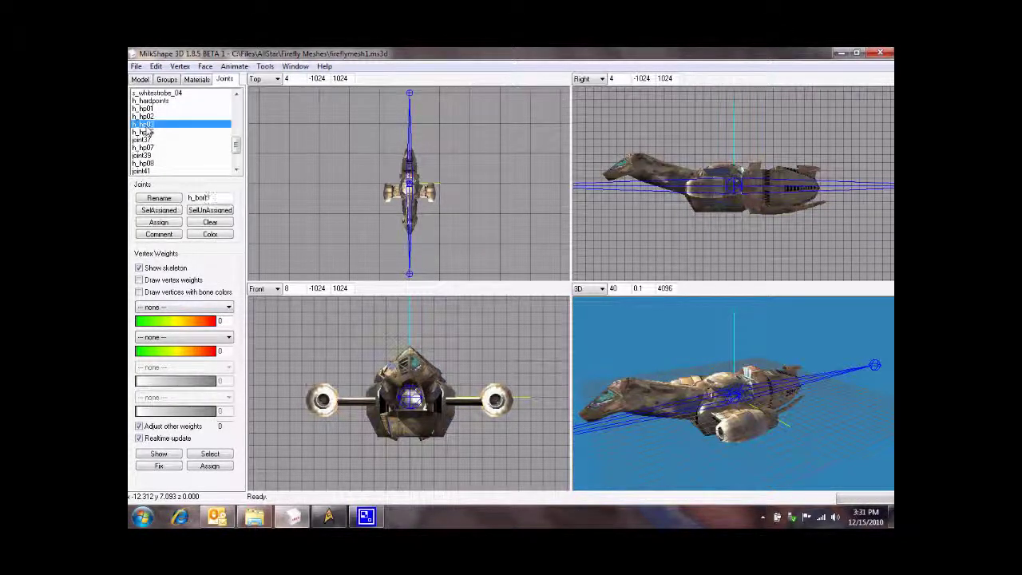
left_click(143, 80)
left_click(210, 106)
left_click(226, 79)
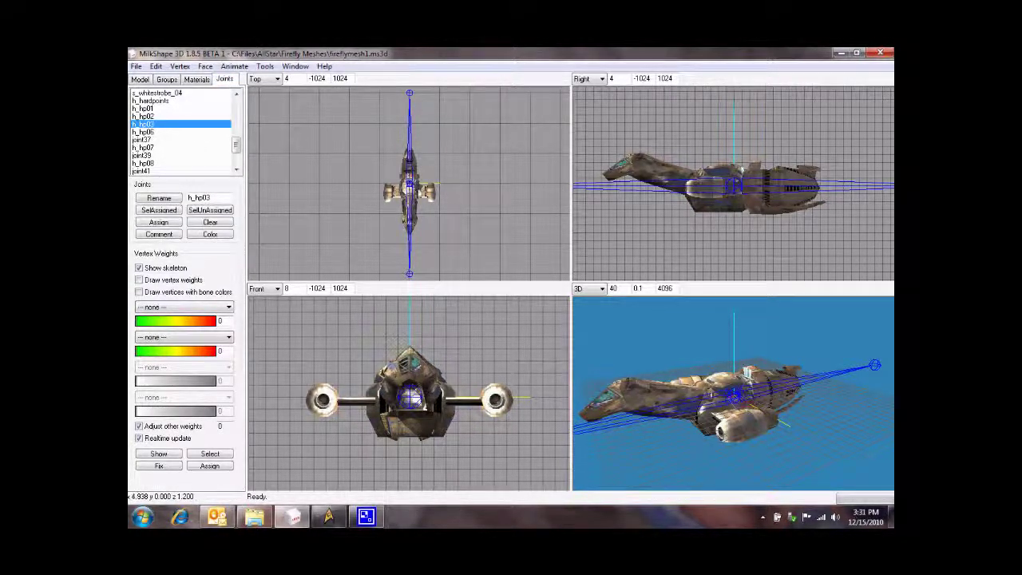
left_click_drag(425, 187, 430, 194)
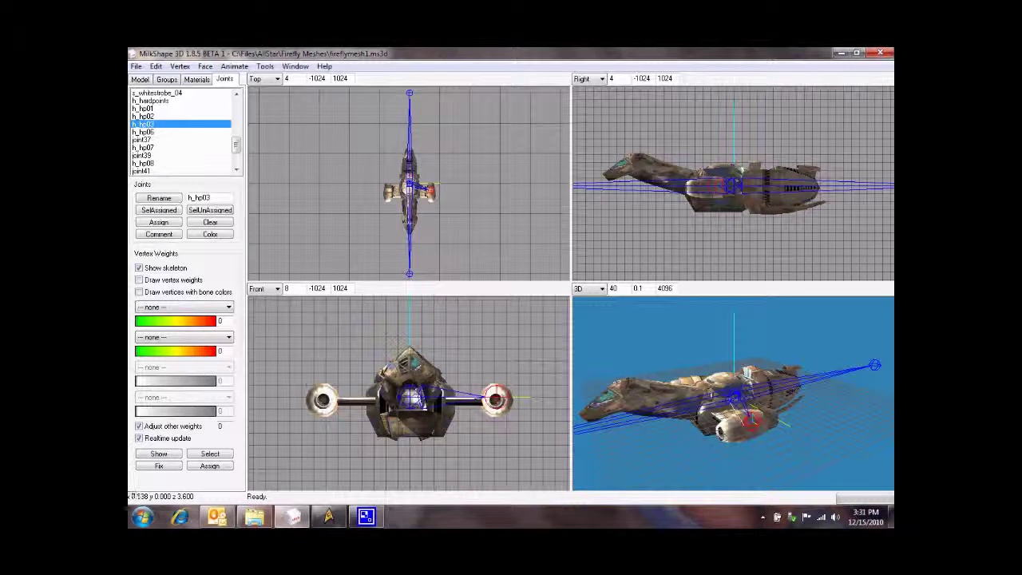
Step: Move joint h_hp06 to the tip of the ship's nose and joint h_hp07 to the top of the cockpit
left_click(149, 131)
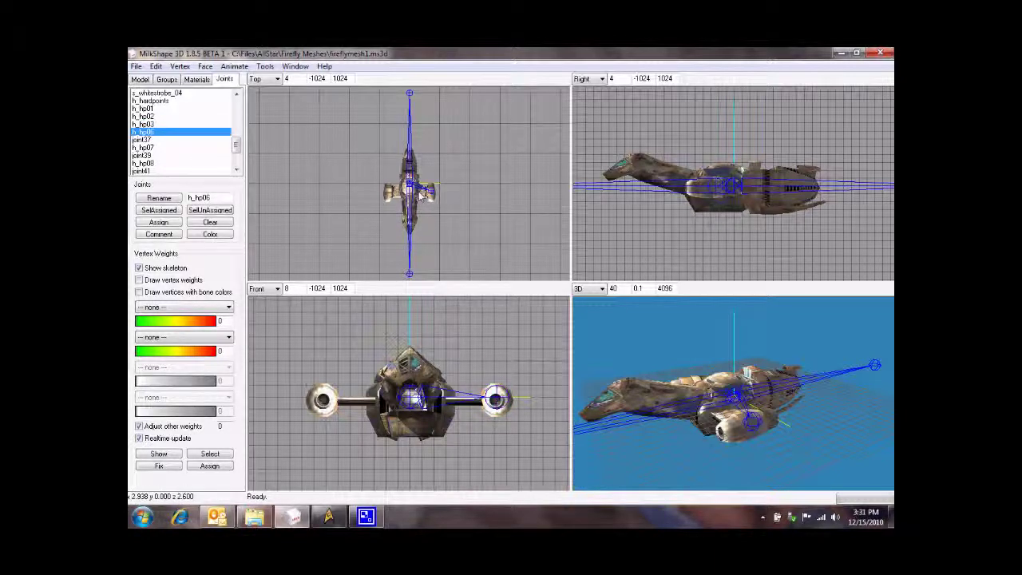
mouse_move(429, 197)
left_mouse_down()
mouse_move(412, 233)
mouse_move(420, 240)
left_mouse_up()
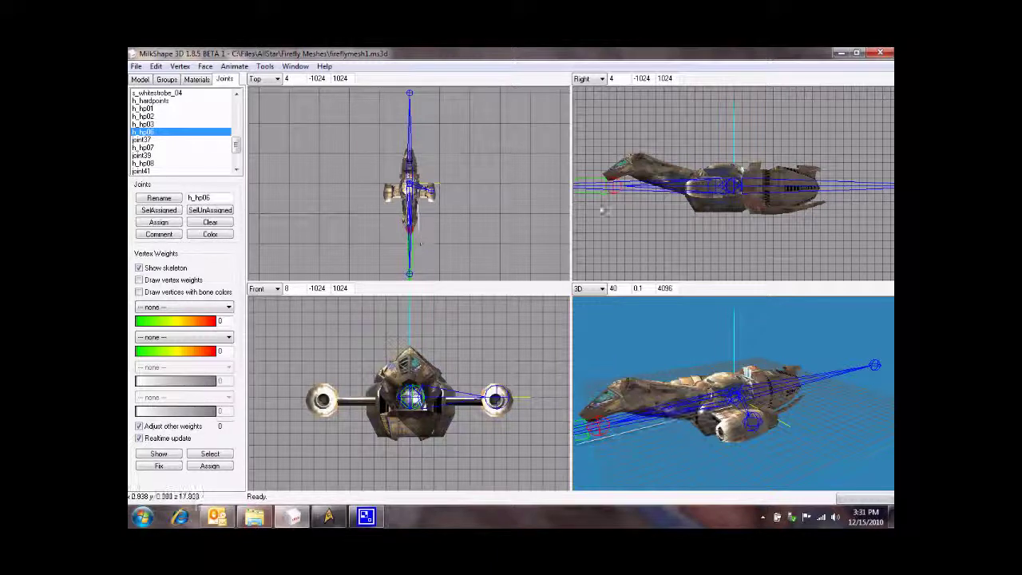
left_click_drag(614, 194, 606, 185)
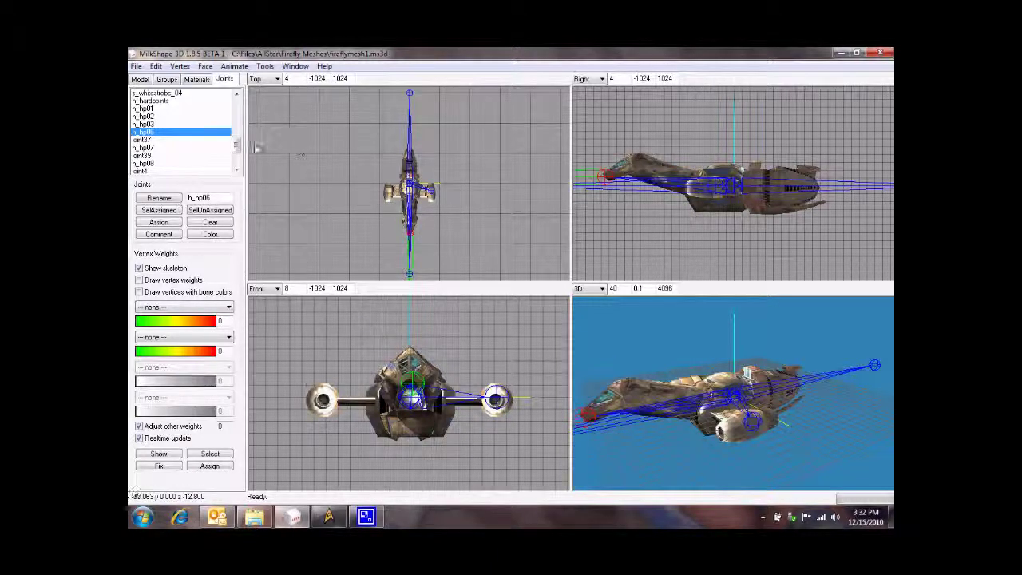
left_click(153, 148)
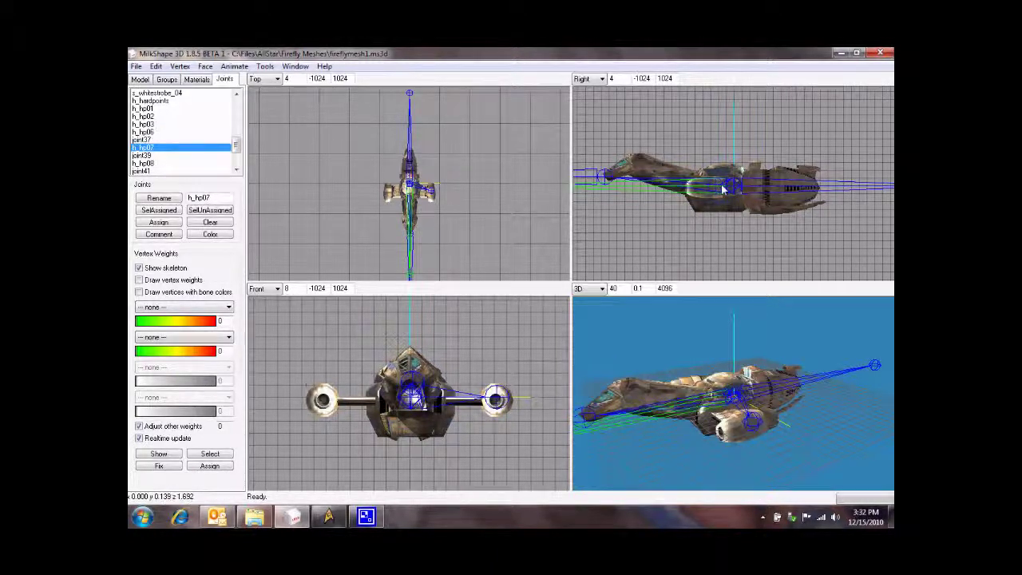
left_click_drag(724, 184, 622, 162)
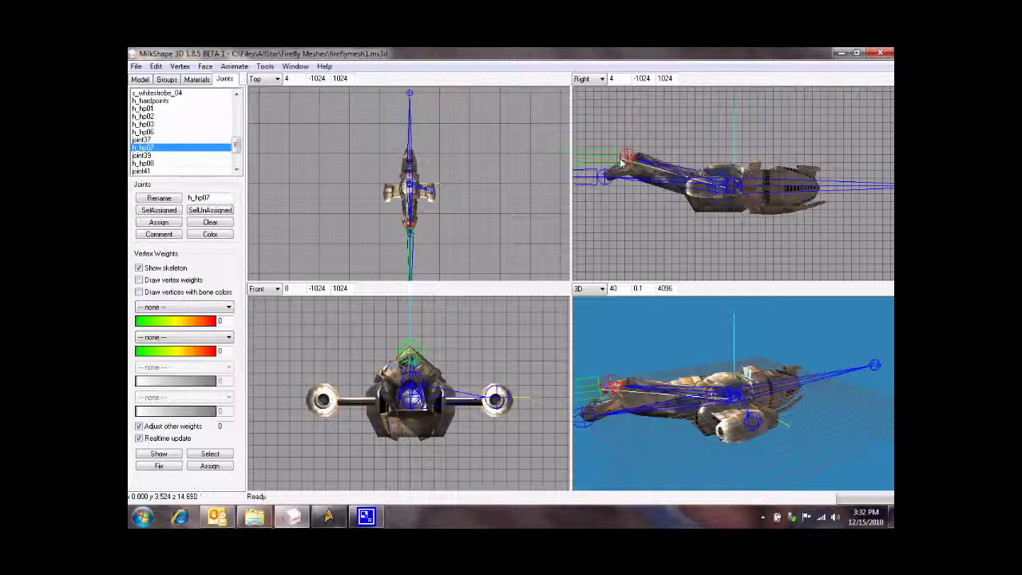
Step: Move joint h_hp08 to the ship's tail and joint h_hp03 from the engine pod to the port side of the aft hull
left_click(144, 163)
left_click_drag(726, 232, 811, 178)
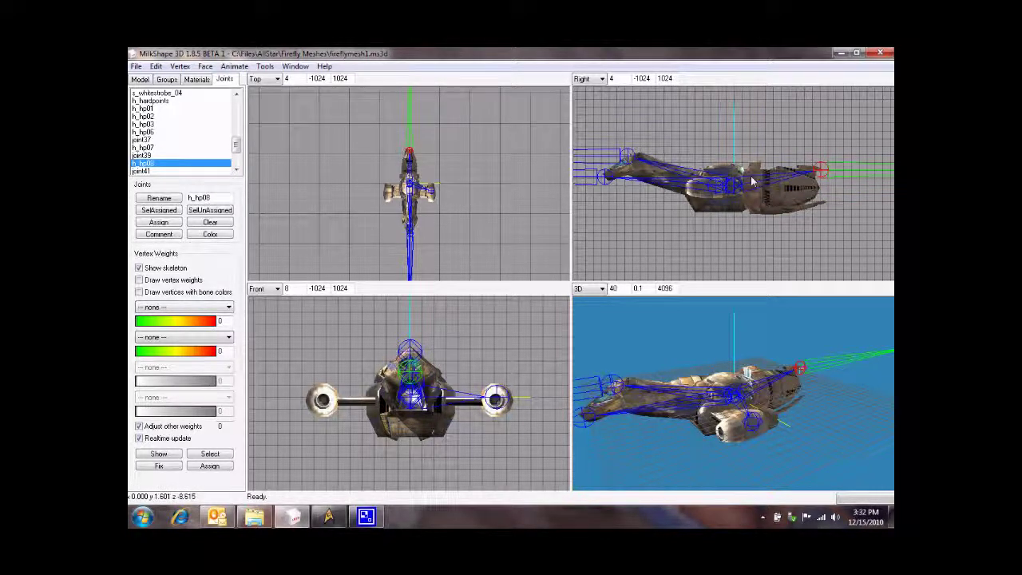
mouse_move(238, 146)
left_mouse_down()
mouse_move(242, 162)
mouse_move(237, 139)
left_mouse_up()
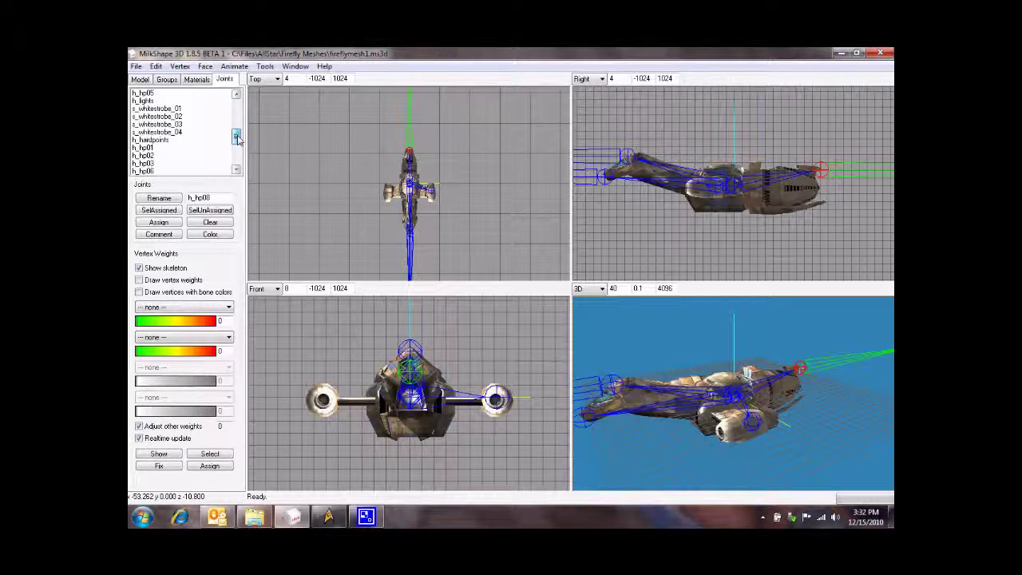
left_click(152, 163)
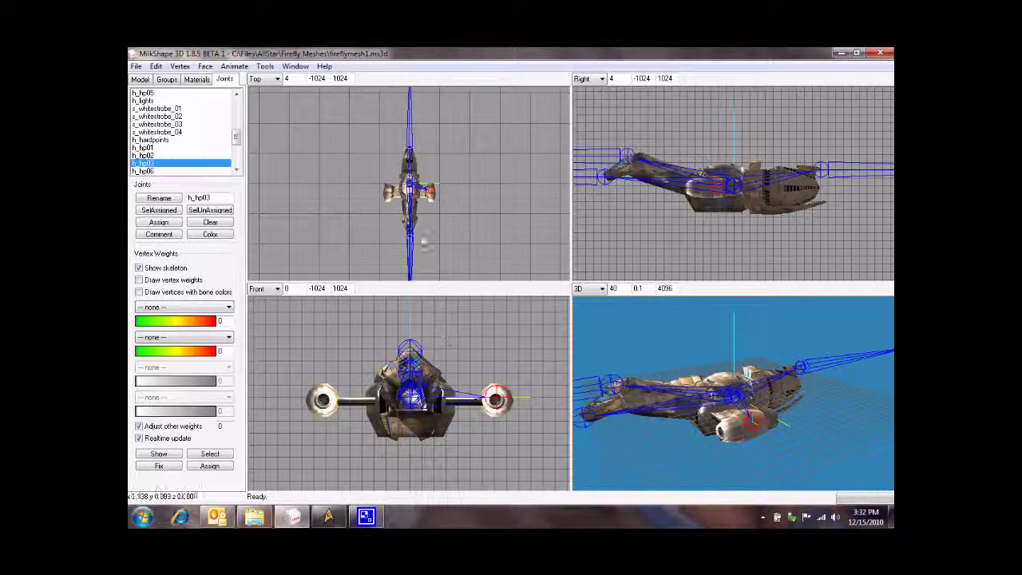
left_click_drag(428, 192, 411, 170)
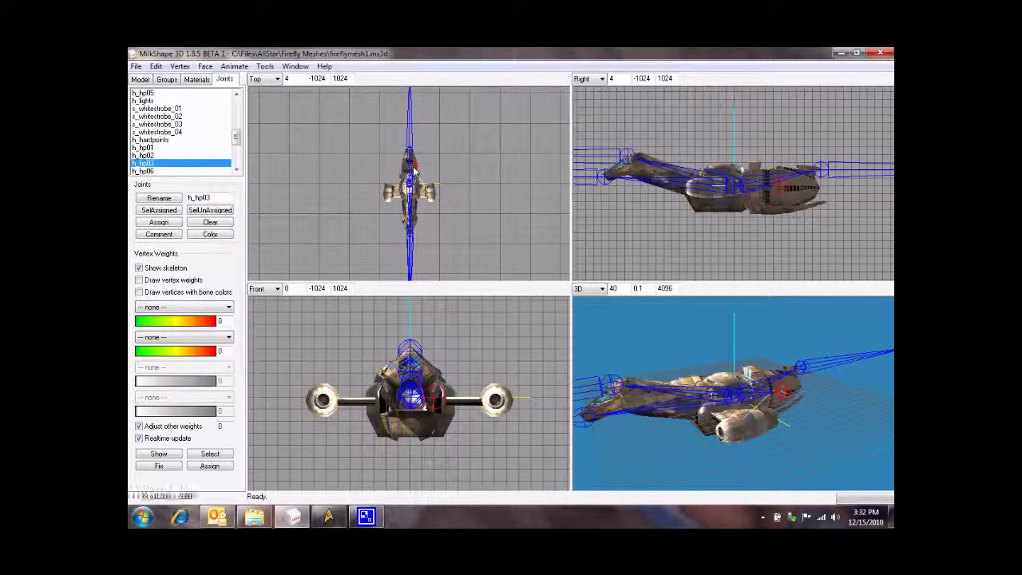
Step: Move joint h_hp02 forward to the head section and offset it to the starboard side
left_click(147, 156)
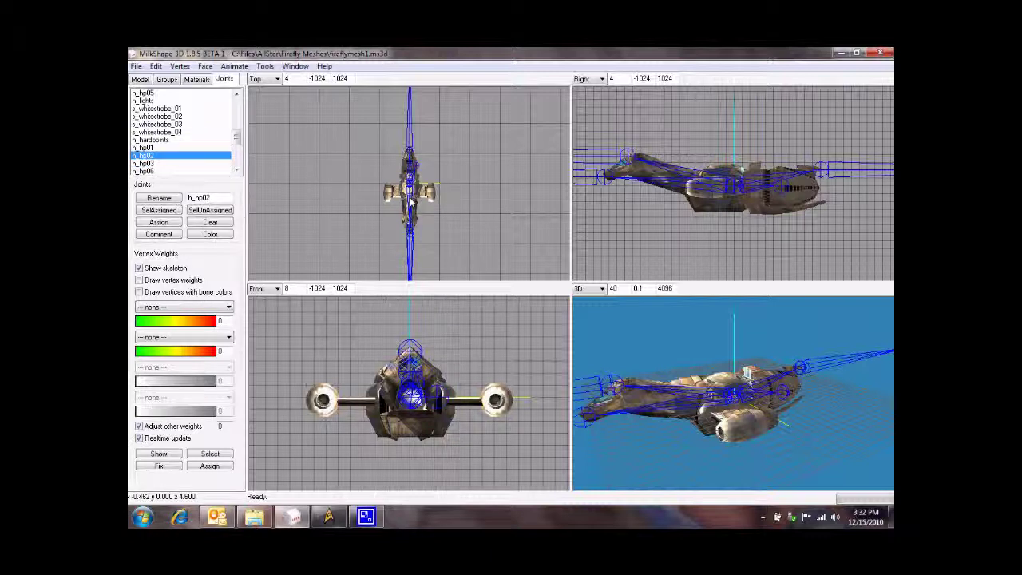
left_click_drag(697, 185, 623, 164)
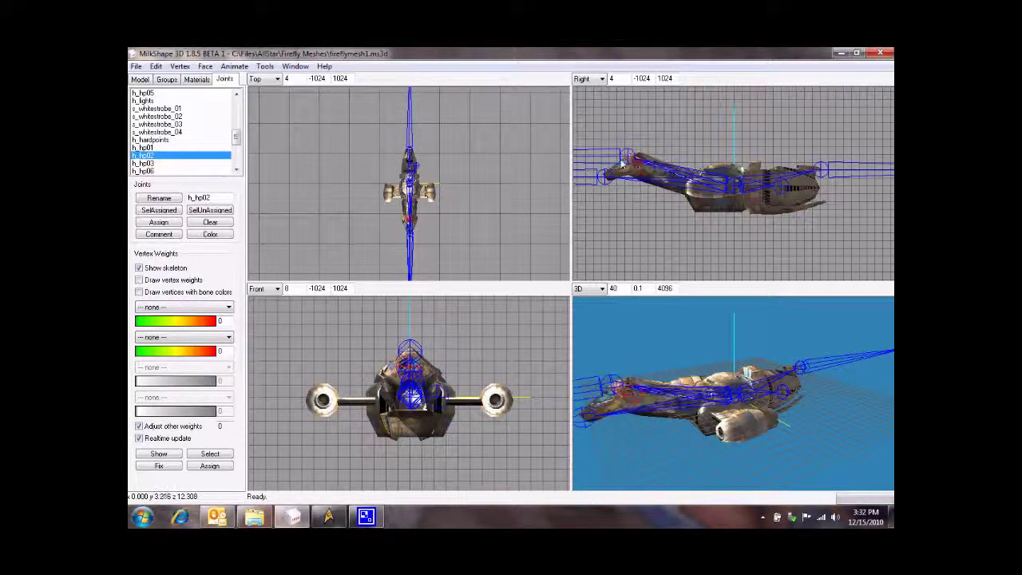
left_click_drag(409, 359, 390, 360)
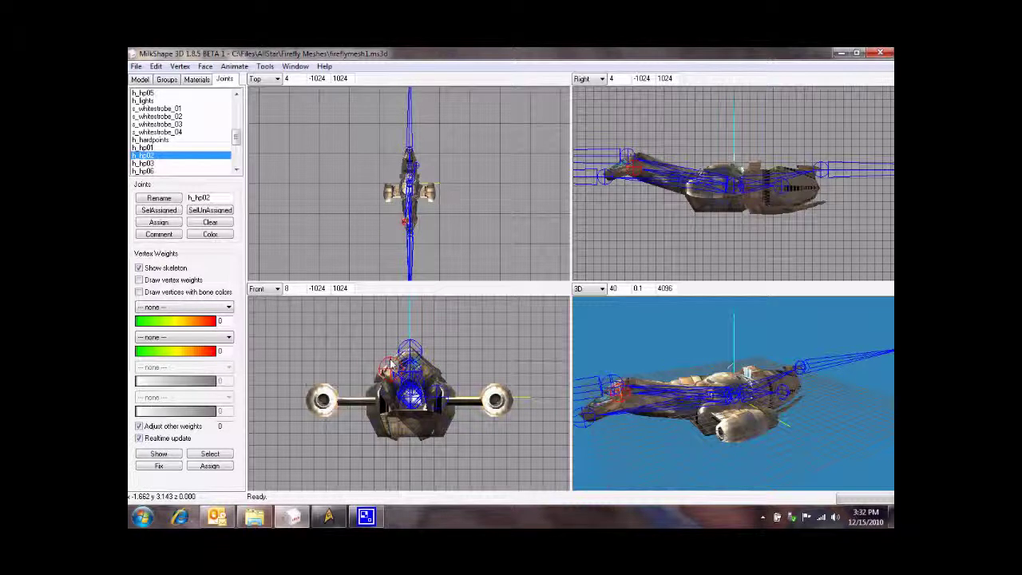
Step: Select joint s_greenstrobe_01 and move it to the top of the starboard engine pod
mouse_move(236, 139)
left_mouse_down()
mouse_move(237, 152)
mouse_move(240, 112)
mouse_move(246, 136)
mouse_move(238, 127)
left_mouse_up()
left_click(152, 133)
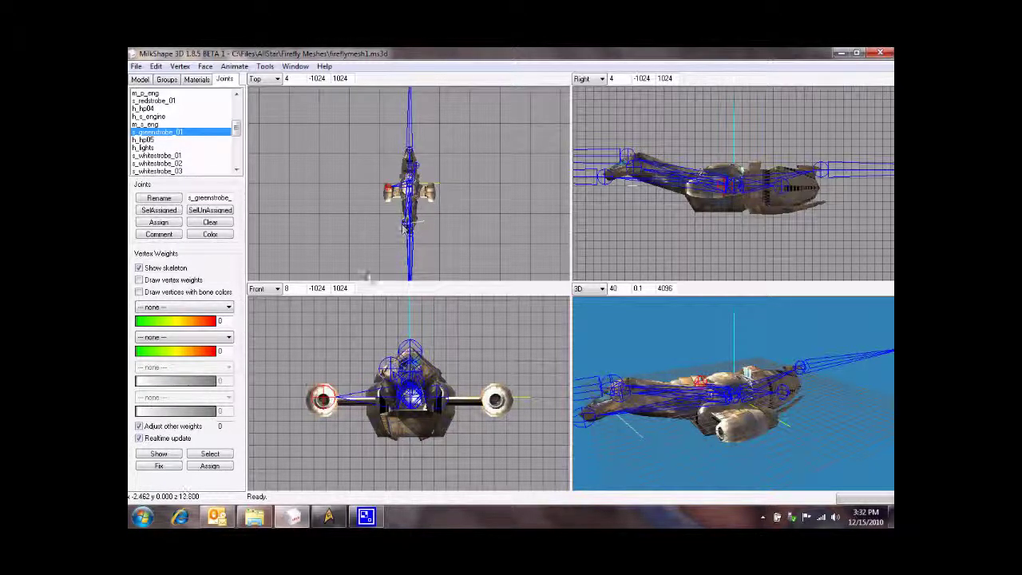
left_click_drag(314, 412, 320, 379)
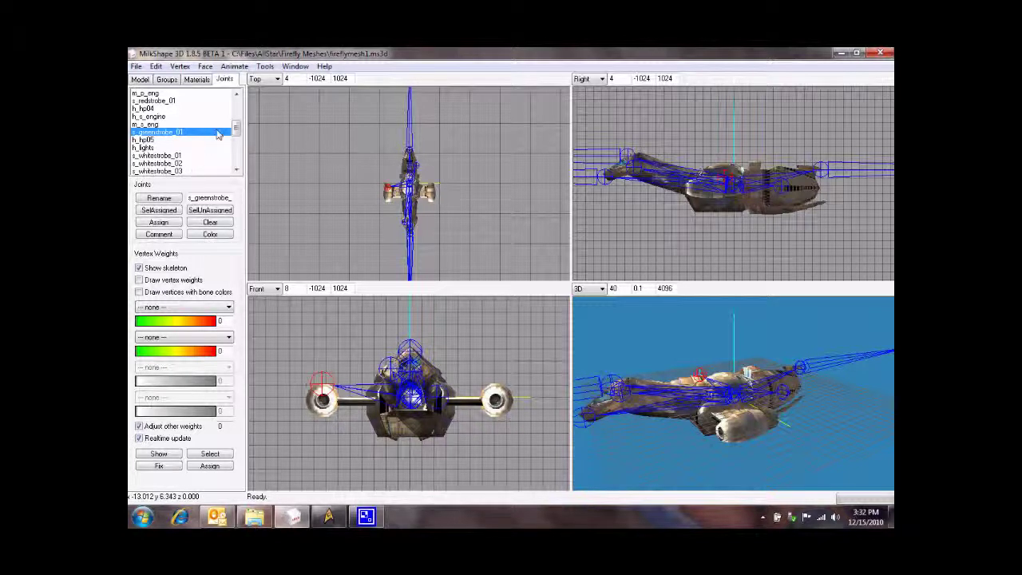
Step: Move joint s_redstrobe_01 to the top front of the port engine pod and shift s_greenstrobe_01 forward to line up with it
left_click(167, 100)
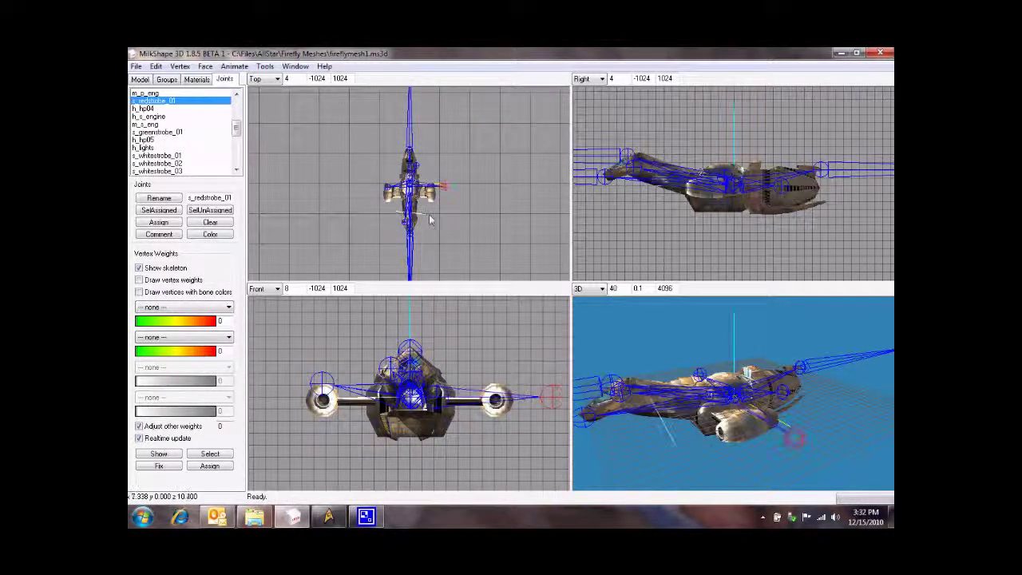
left_click_drag(496, 398, 501, 385)
left_click_drag(715, 392, 686, 420)
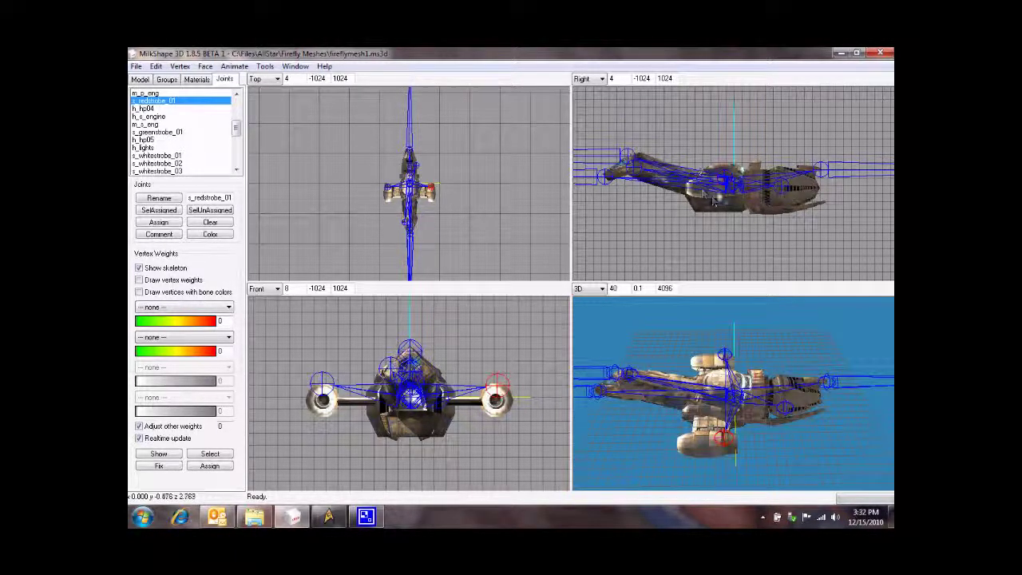
left_click_drag(714, 203, 695, 192)
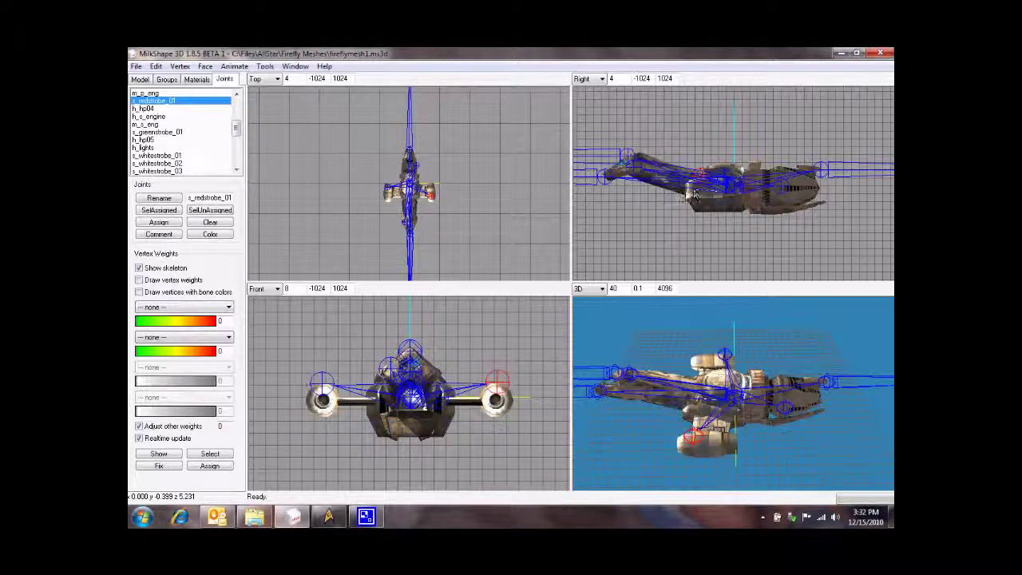
left_click(164, 133)
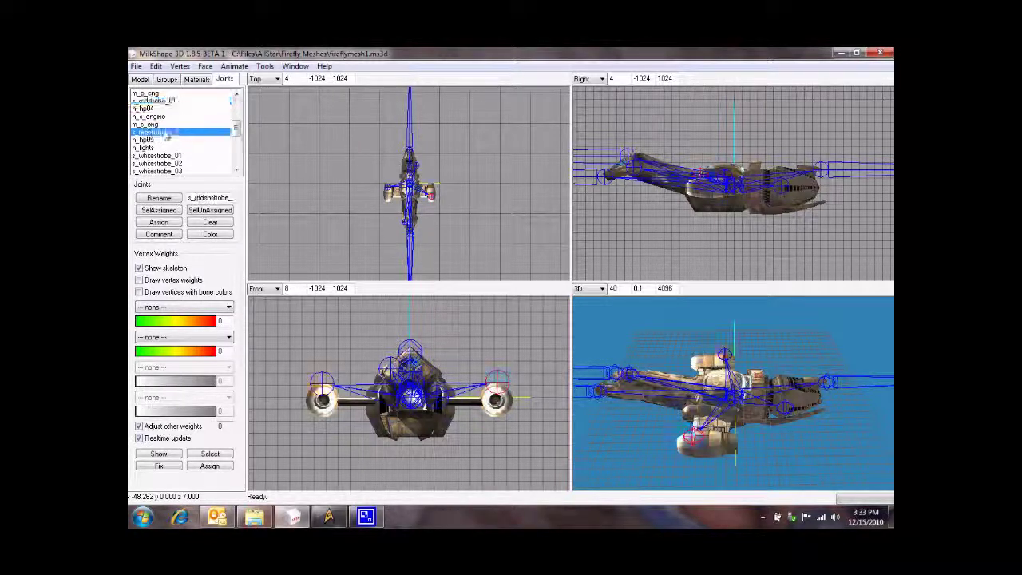
left_click_drag(681, 184, 677, 184)
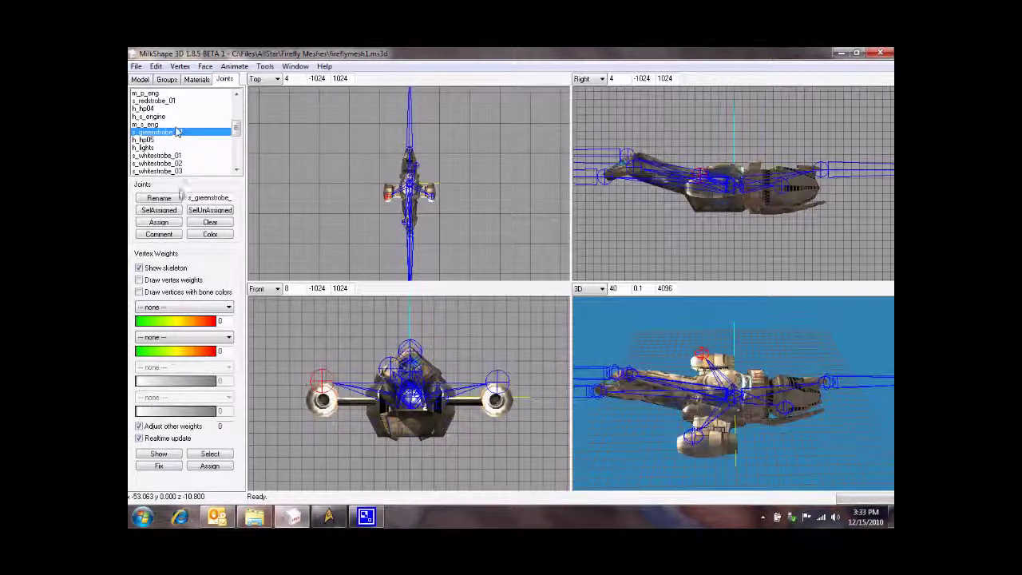
Step: Switch to the Select tool and inspect the joint placement around the ship in the 3D view
left_click(139, 80)
left_click(159, 105)
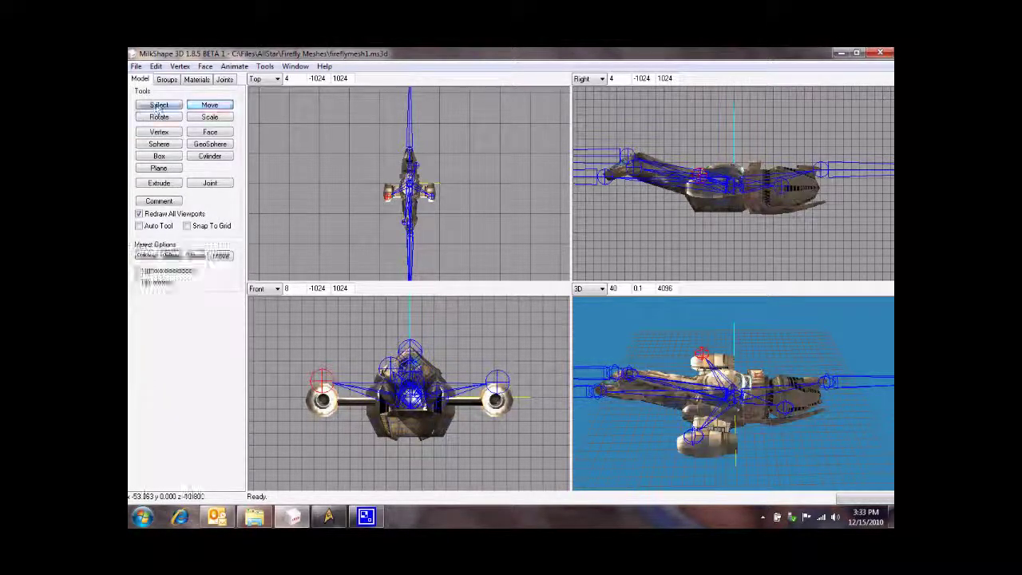
left_click_drag(684, 403, 591, 359)
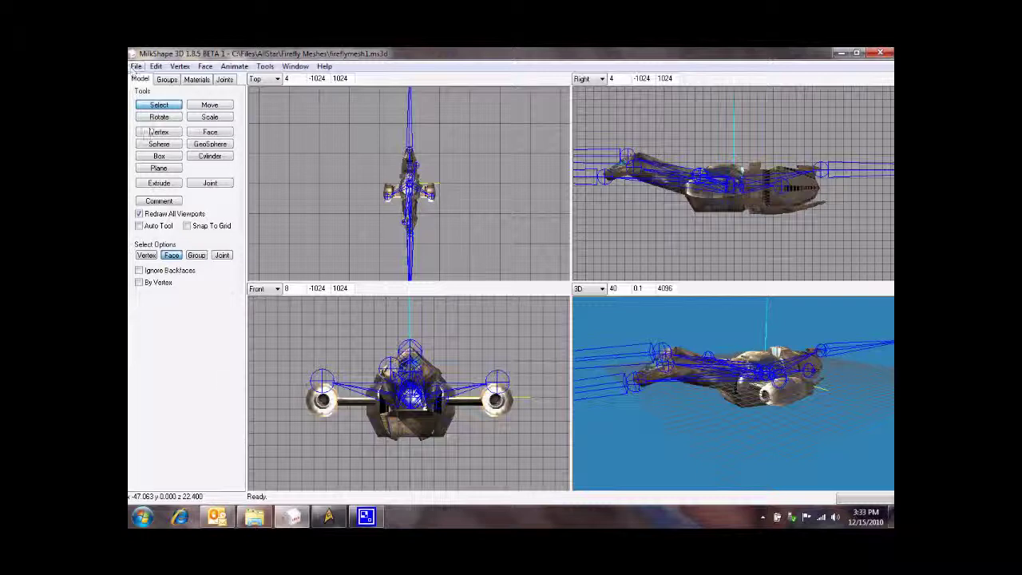
Step: Switch to the Legacy Mod Tools Joints Tool, clear the joint tree and expand the default h_root and h_damage nodes
left_click(327, 517)
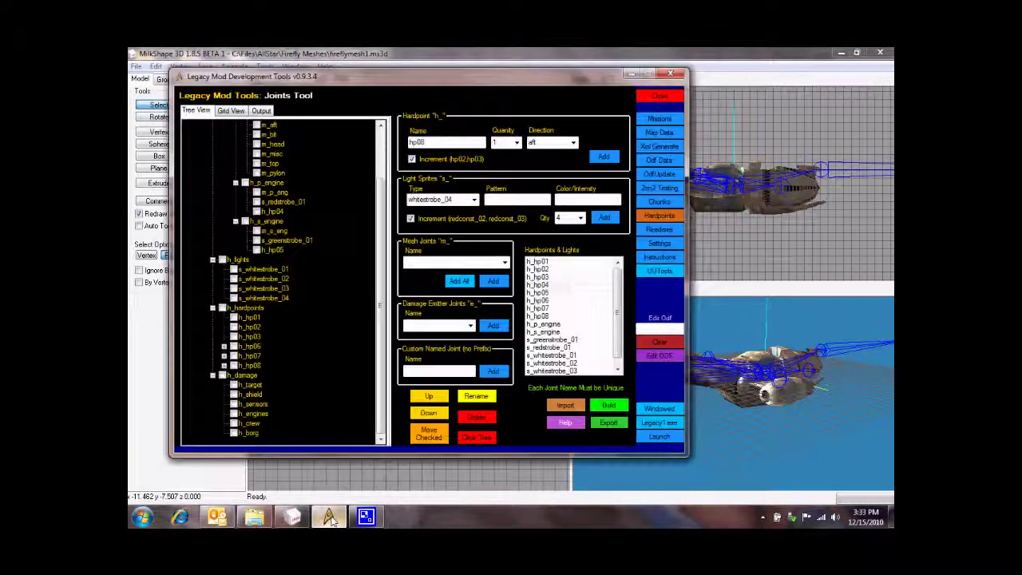
left_click(475, 437)
left_click(505, 264)
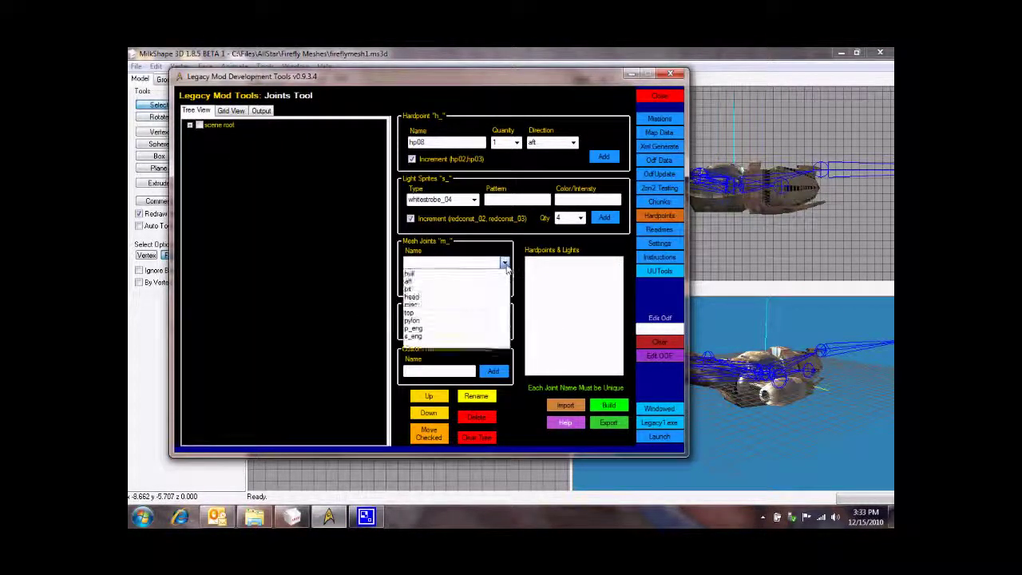
left_click(289, 198)
left_click(201, 134)
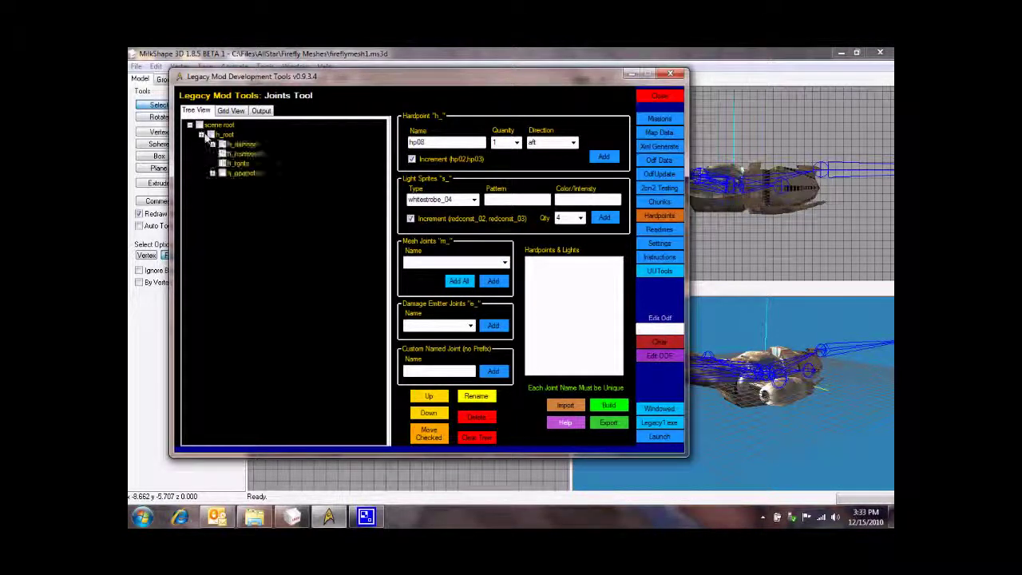
left_click(212, 144)
Step: Return to MilkShape 3D and export the joints as Legacy Joint Tool ASCII to the desktop, overwriting ffmesh
left_click(258, 53)
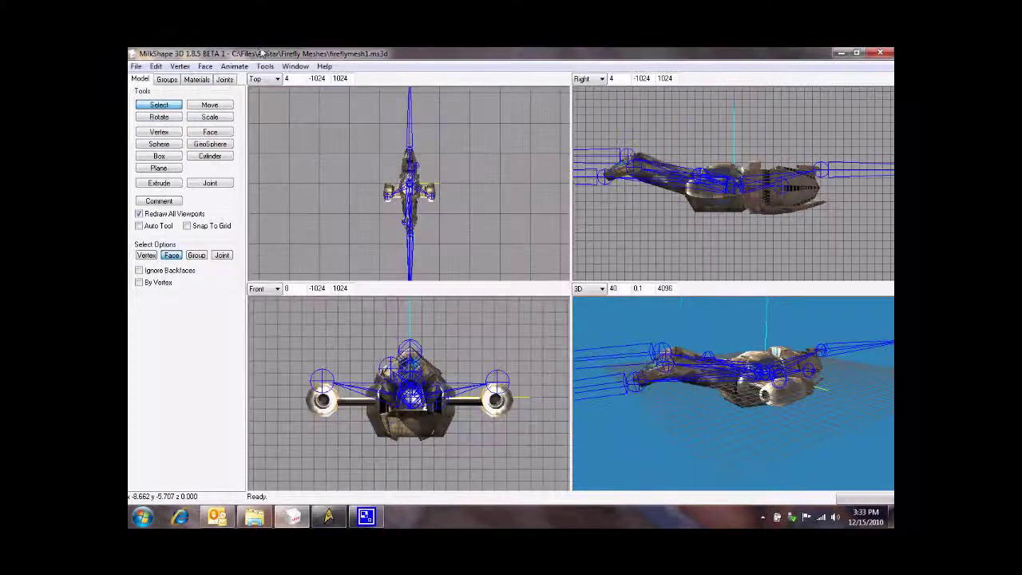
left_click(136, 66)
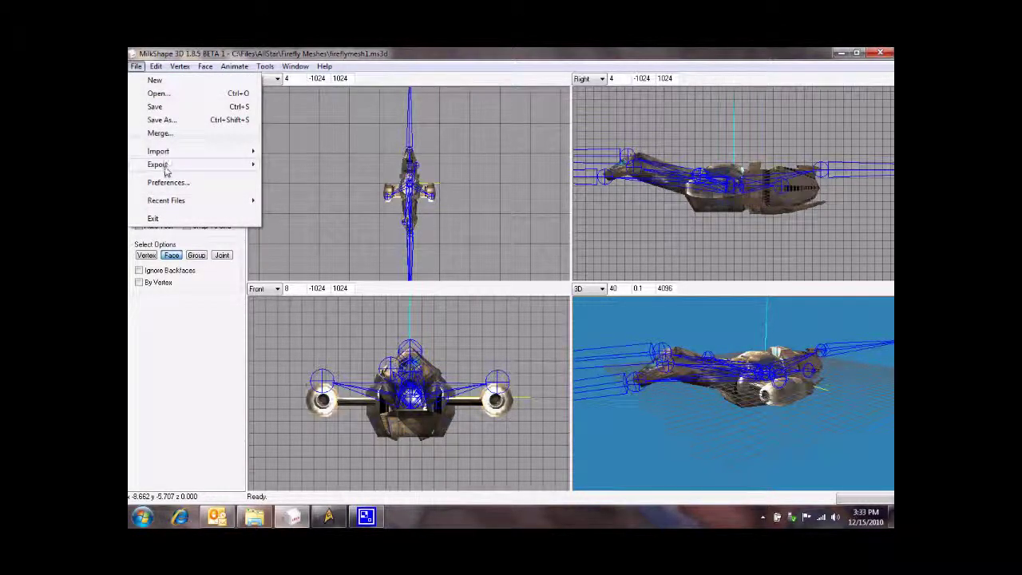
mouse_move(164, 165)
left_click(314, 307)
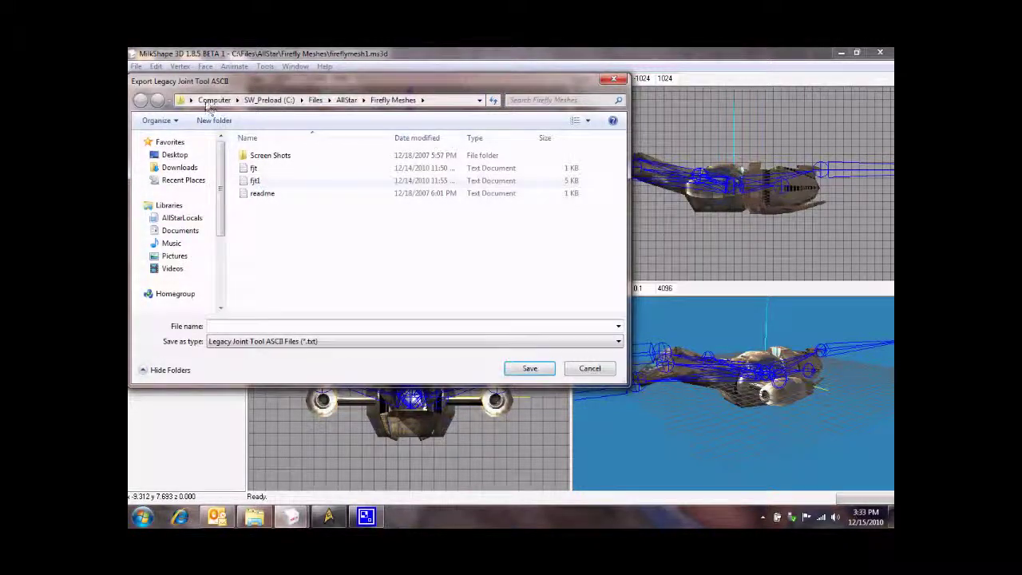
left_click(169, 155)
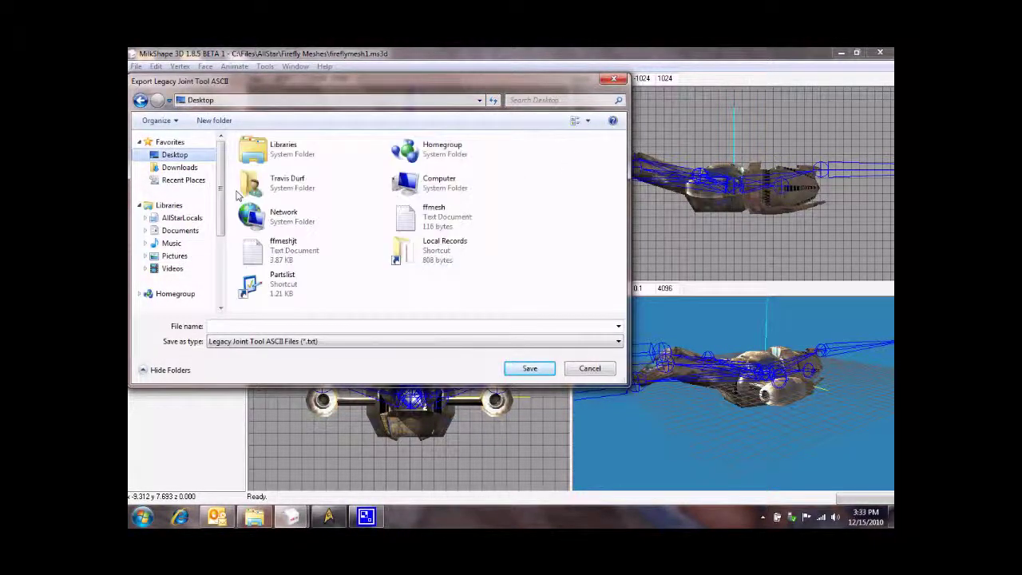
double_click(429, 213)
left_click(547, 285)
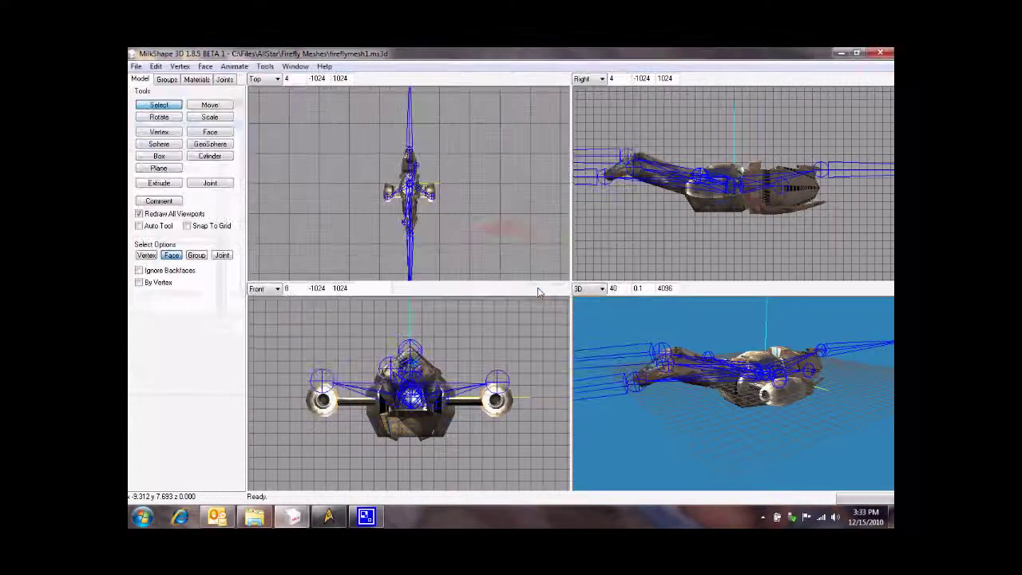
Step: Switch back to Legacy Mod Tools and import the exported ffmesh joint file from the desktop into the Joints Tool
left_click(328, 517)
left_click(565, 405)
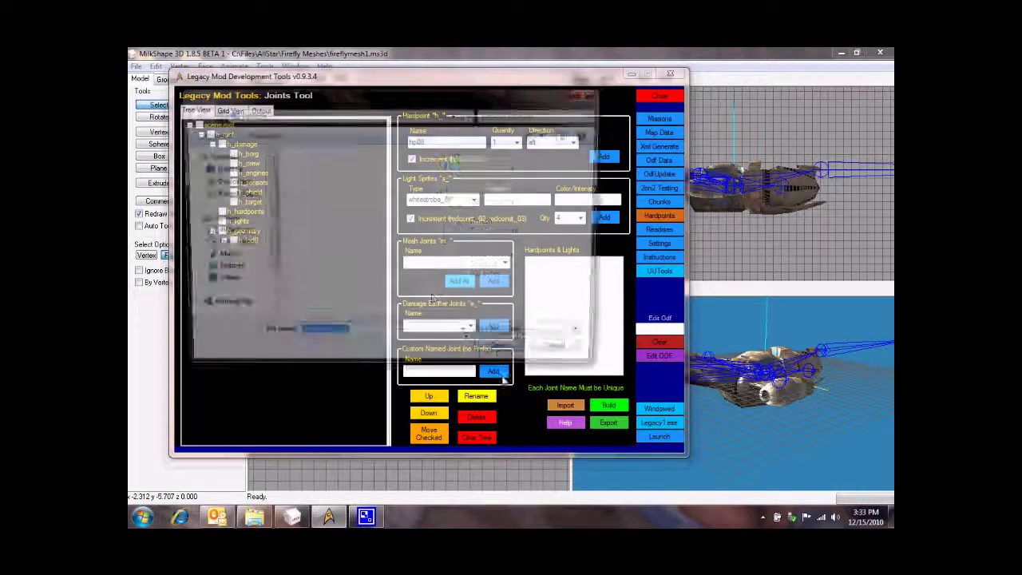
double_click(333, 267)
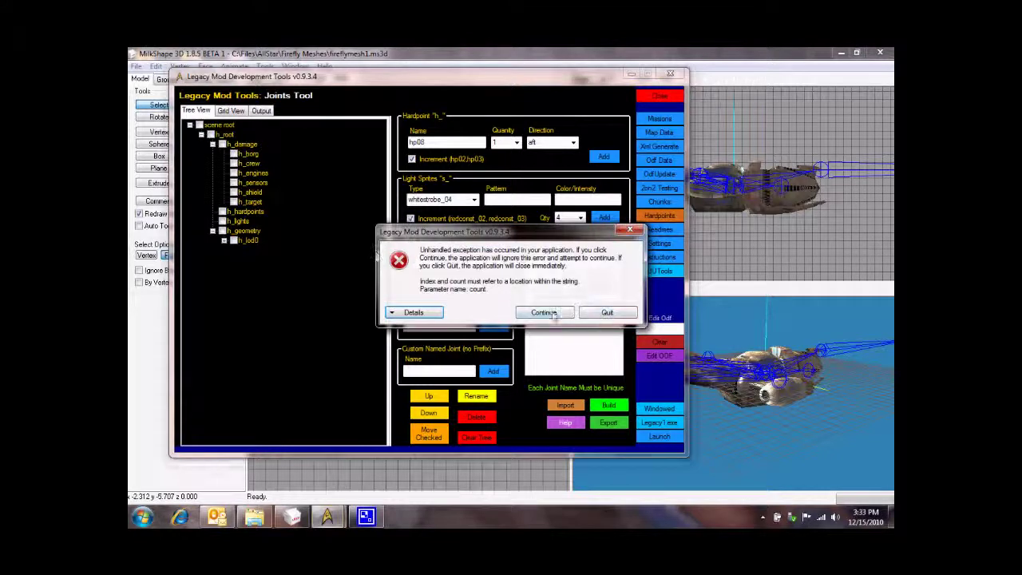
left_click(544, 312)
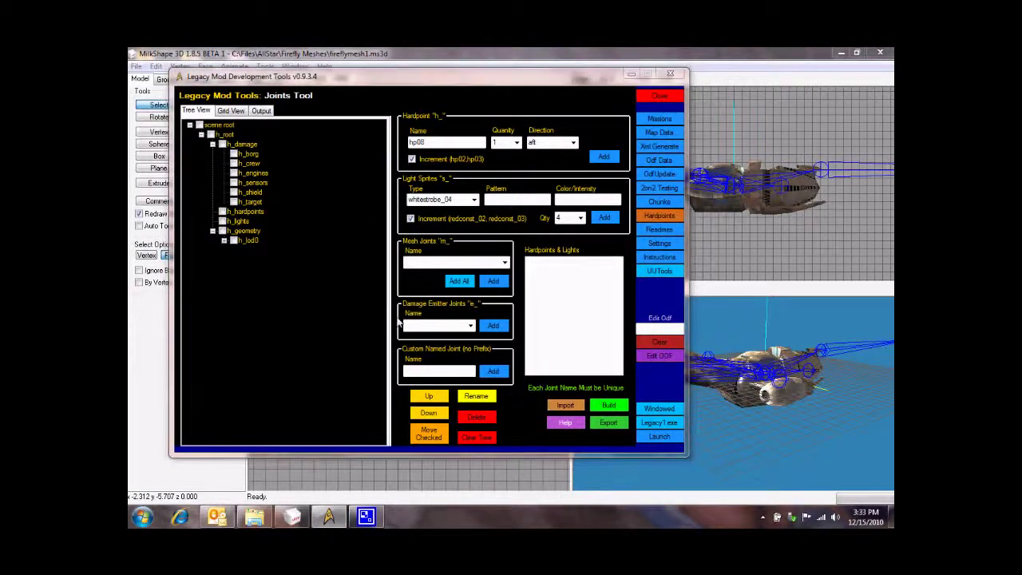
double_click(474, 228)
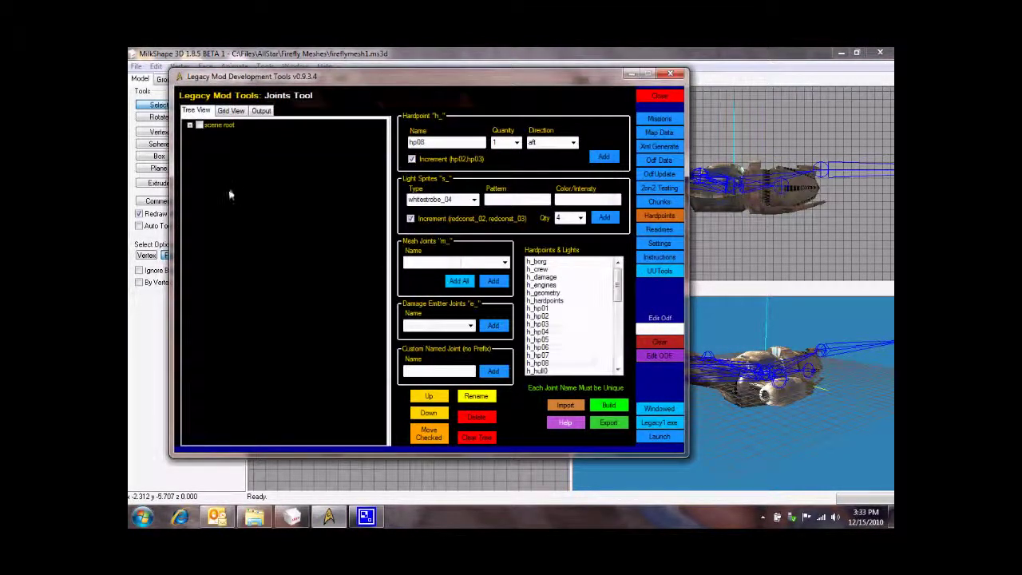
Step: Examine the imported hierarchy by expanding the geometry, engine, lights, hardpoints and damage branches and the children of h_hp06, h_hp07 and h_hp08
left_click(202, 136)
left_click(212, 143)
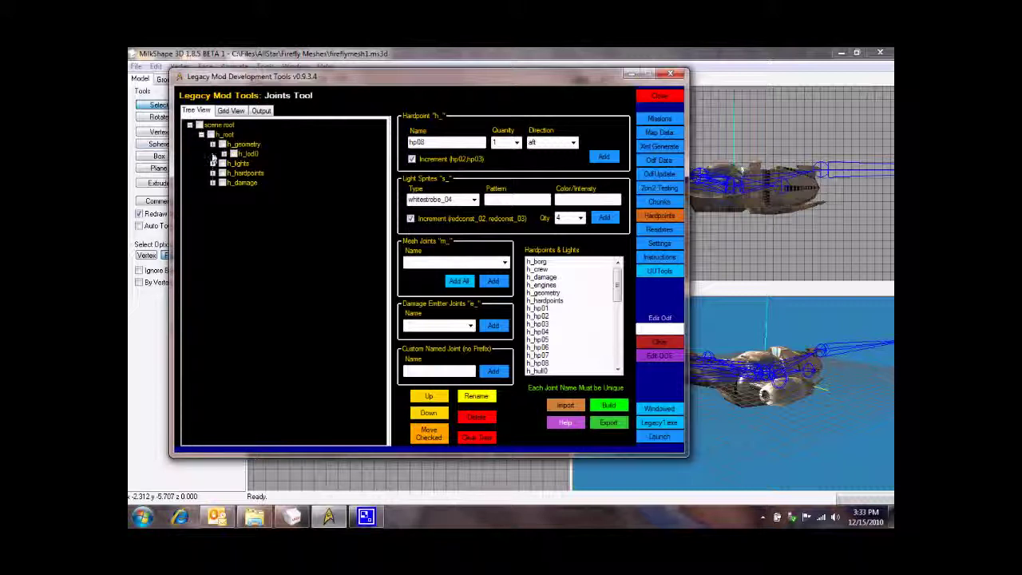
left_click(223, 153)
left_click(212, 193)
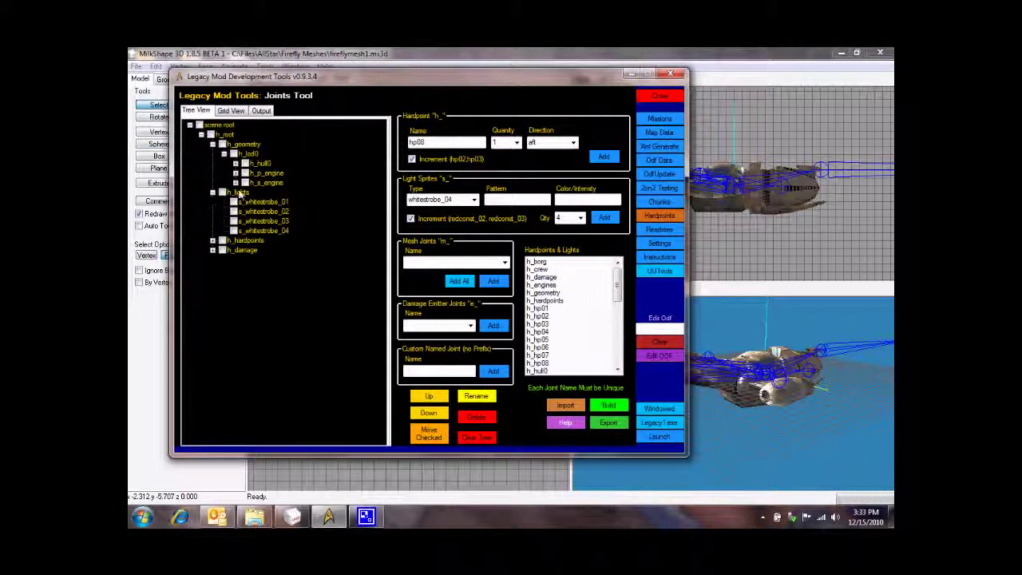
left_click(235, 172)
left_click(235, 211)
left_click(212, 298)
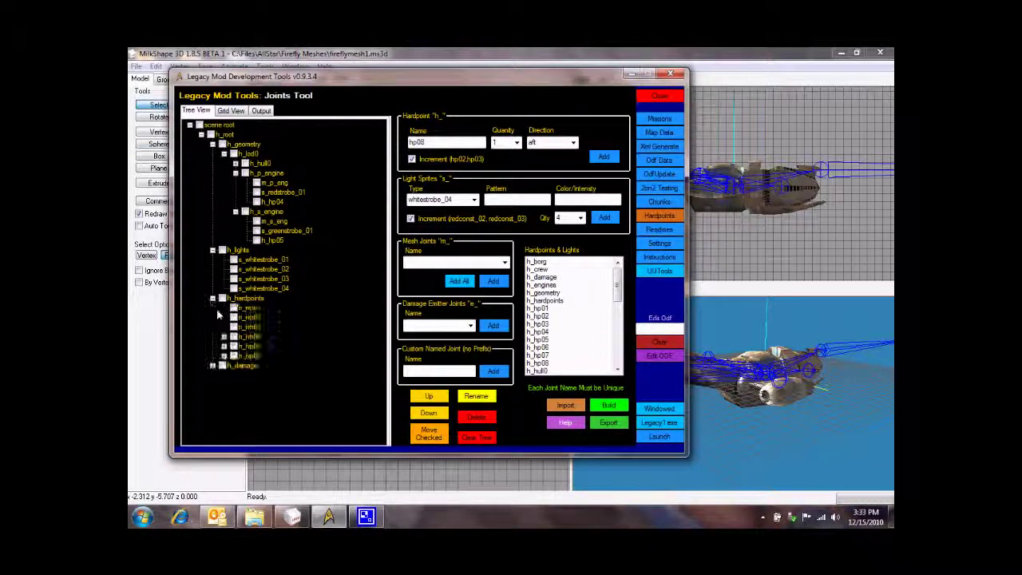
left_click(213, 365)
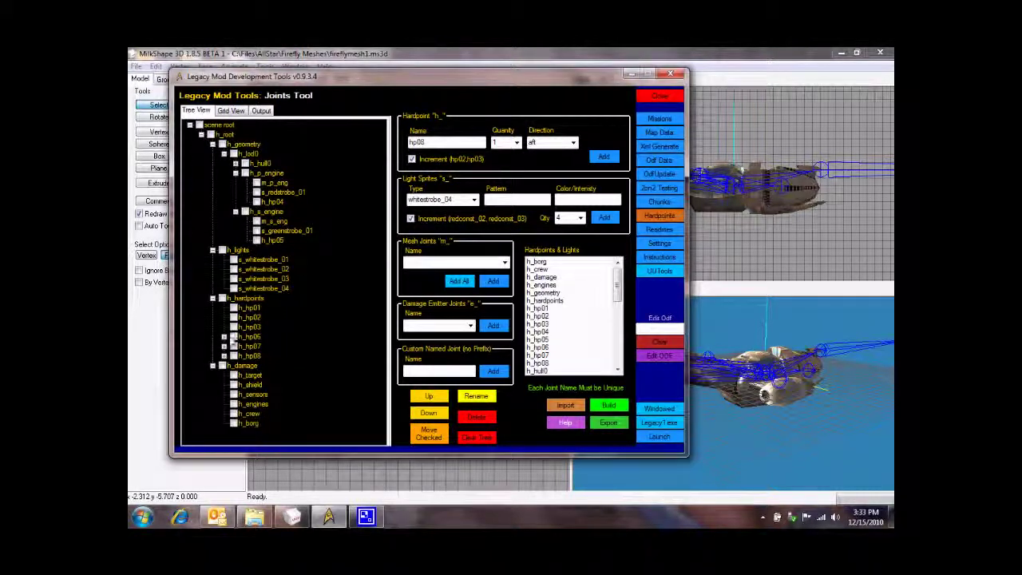
left_click(224, 337)
left_click(225, 355)
left_click(225, 375)
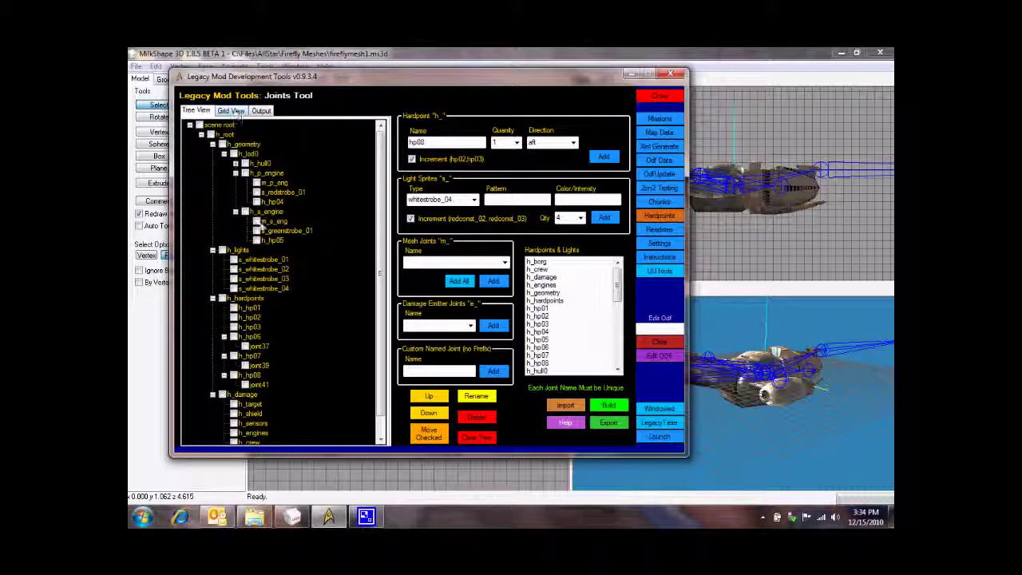
Step: Show the joints as a grid and check the parent and position of s_redstrobe_01
left_click(232, 111)
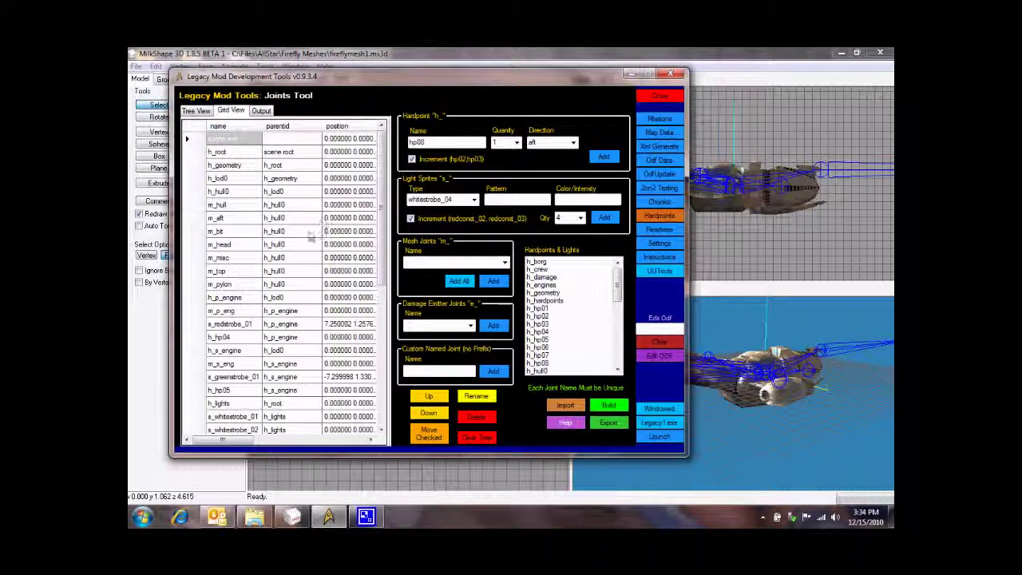
left_click(260, 325)
left_click(348, 325)
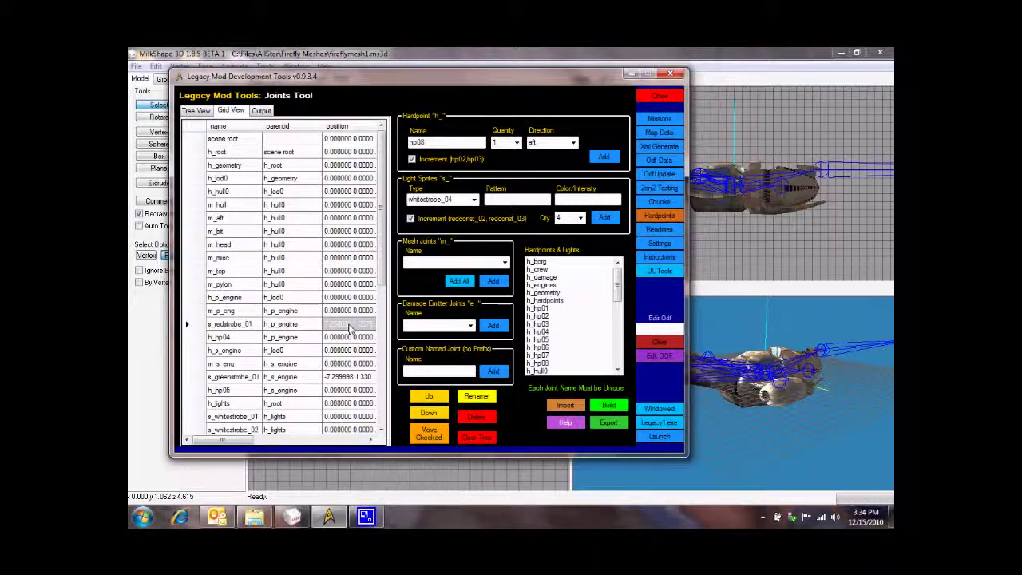
Step: Check the name, parent and position of the s_redstrobe_01 and s_greenstrobe_01 engine lights in the joint grid
key("Left")
key("Left")
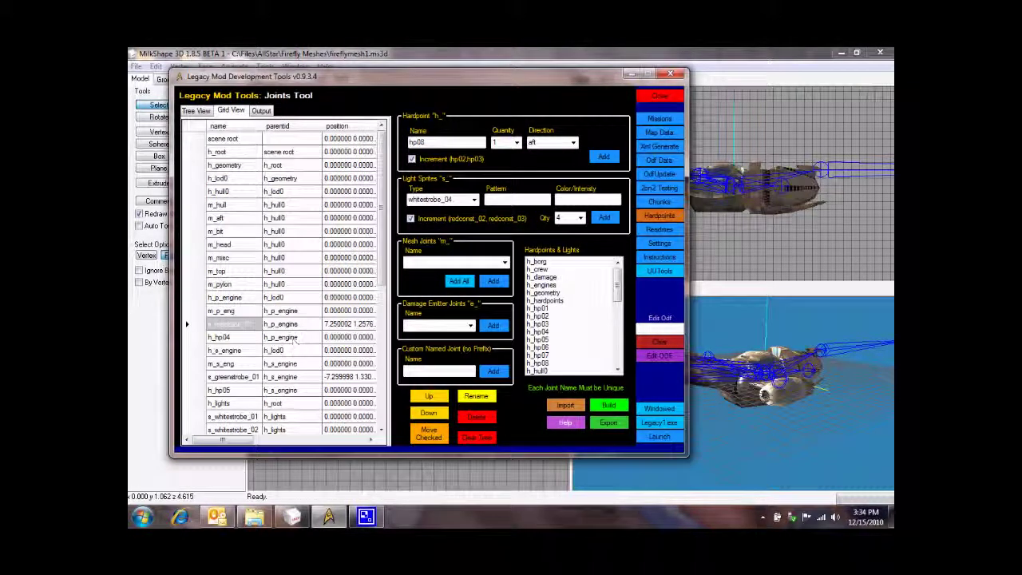
left_click(256, 380)
left_click(335, 377)
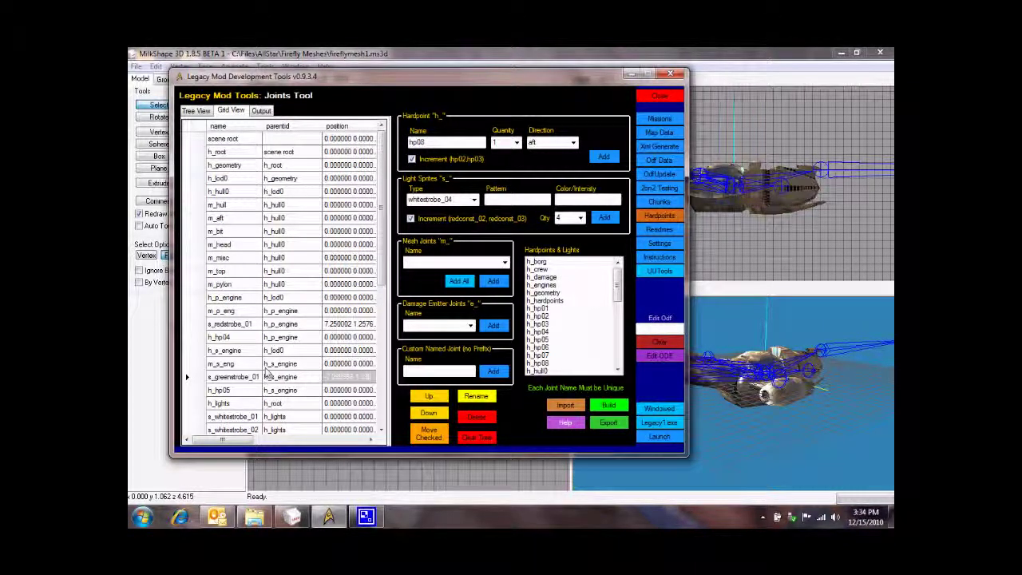
Step: Check the parent and position entries of hardpoints h_hp02, h_hp03, h_hp06, h_hp07 and h_hp08 in the grid
scroll(265, 370, "down", 3)
scroll(266, 372, "down", 1)
left_click(336, 337)
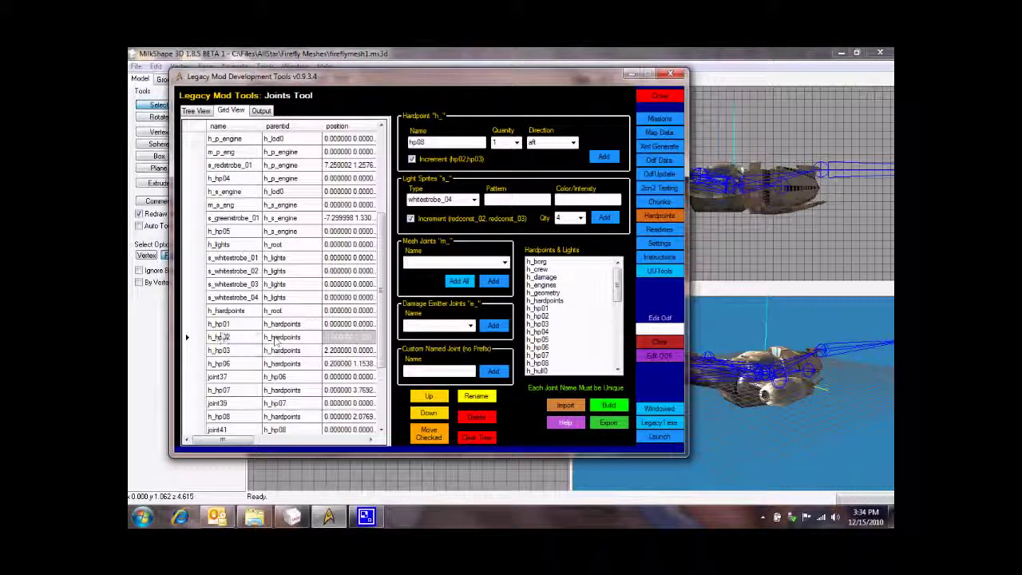
left_click(234, 337)
left_click_drag(234, 339, 324, 369)
left_click(224, 363)
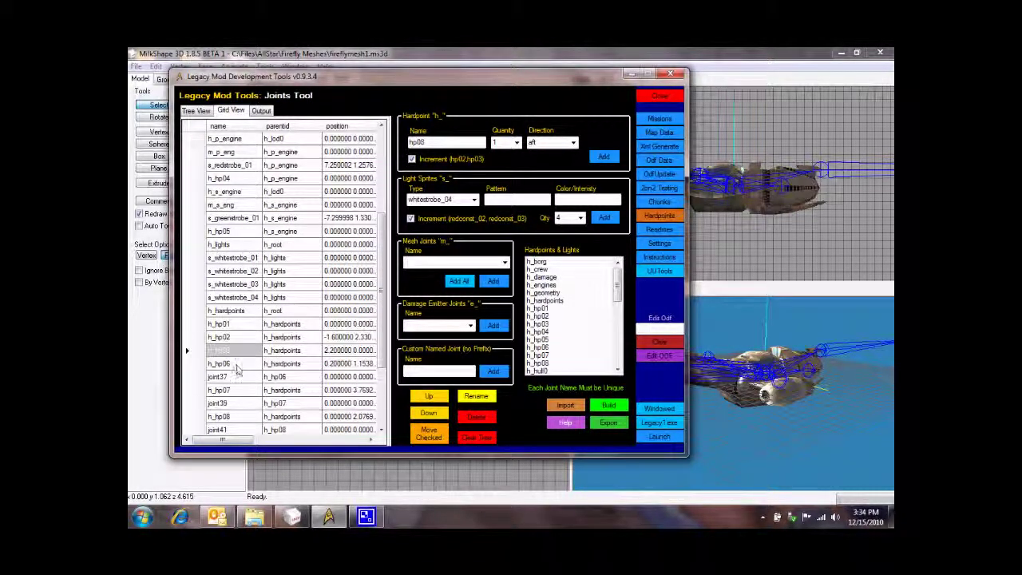
left_click(256, 391)
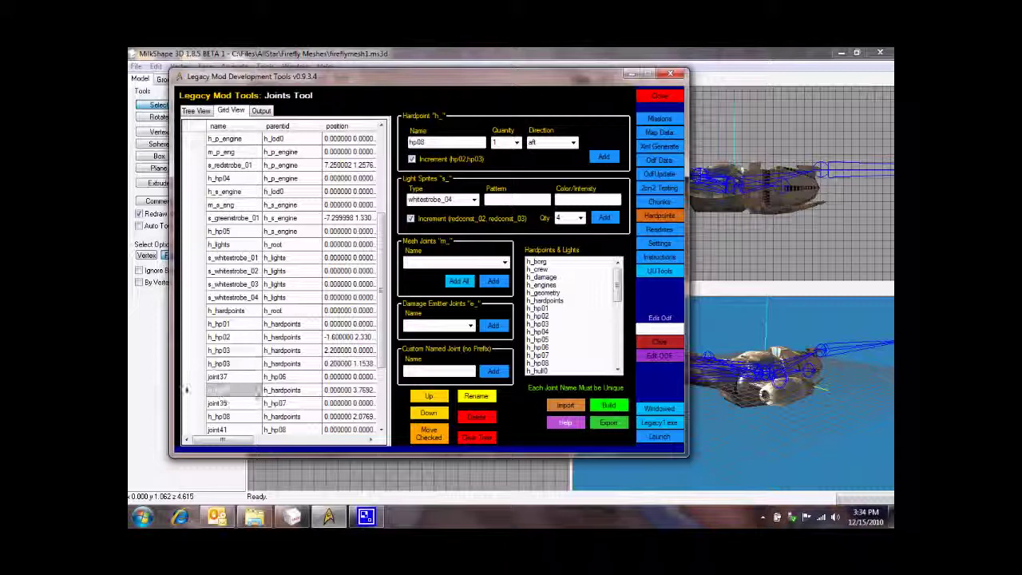
left_click(234, 426)
left_click(235, 418)
scroll(249, 419, "down", 3)
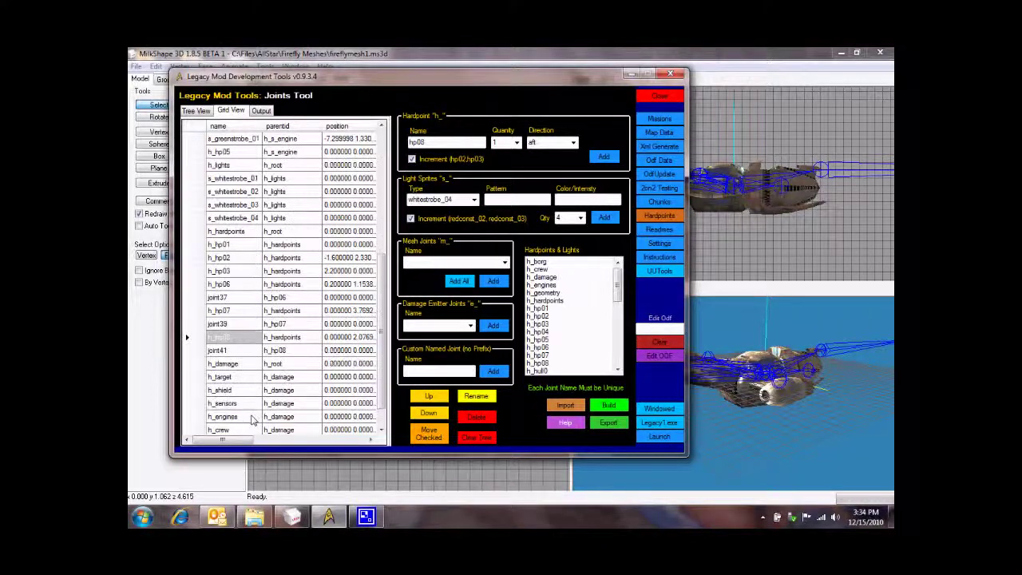
Step: Examine the rotation values of the joints in the grid, particularly the one for h_hp08
key("Right")
scroll(266, 421, "right", 3)
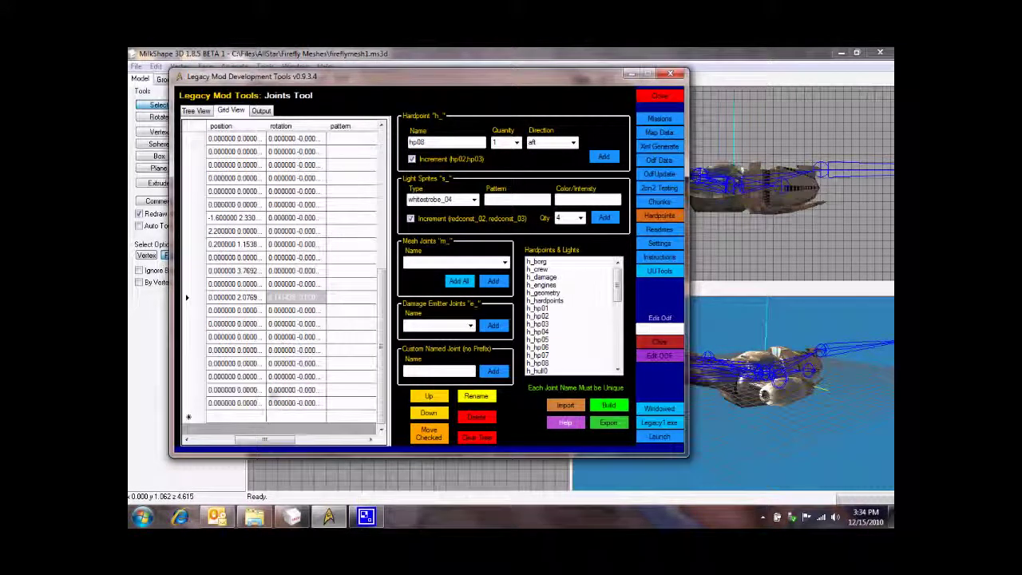
scroll(280, 295, "up", 5)
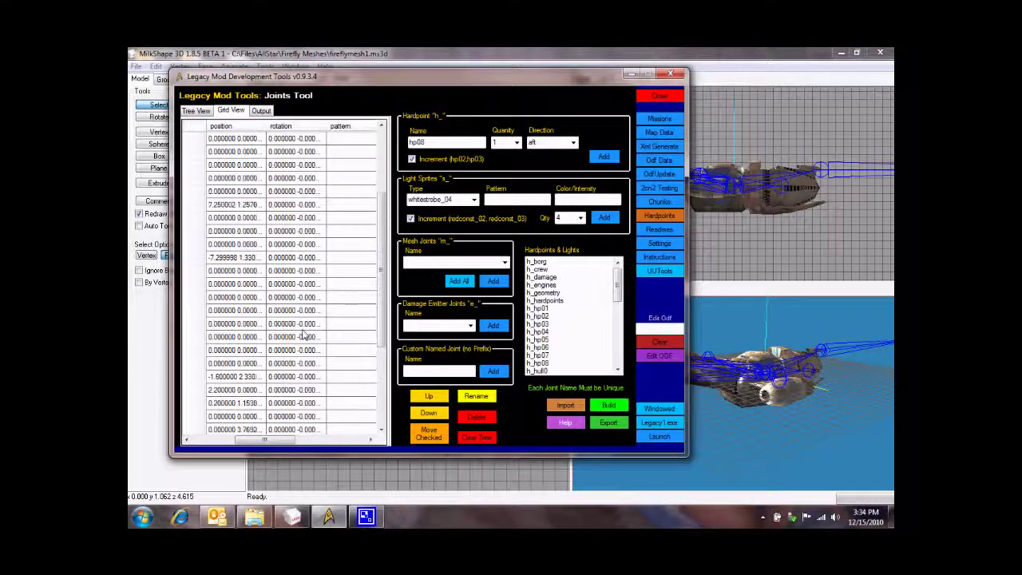
scroll(324, 375, "down", 3)
left_click(323, 376)
scroll(333, 412, "down", 2)
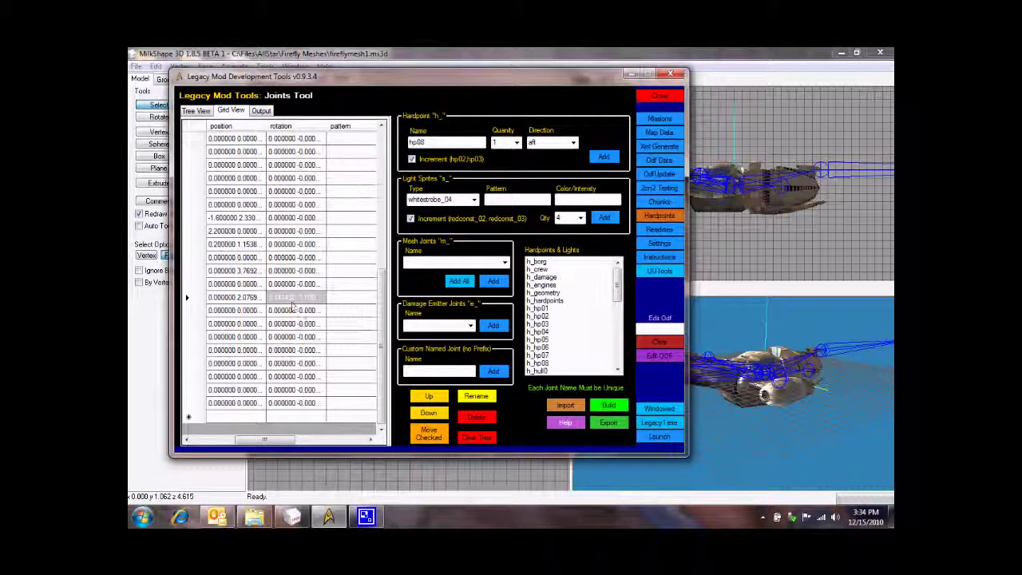
left_click_drag(277, 440, 231, 441)
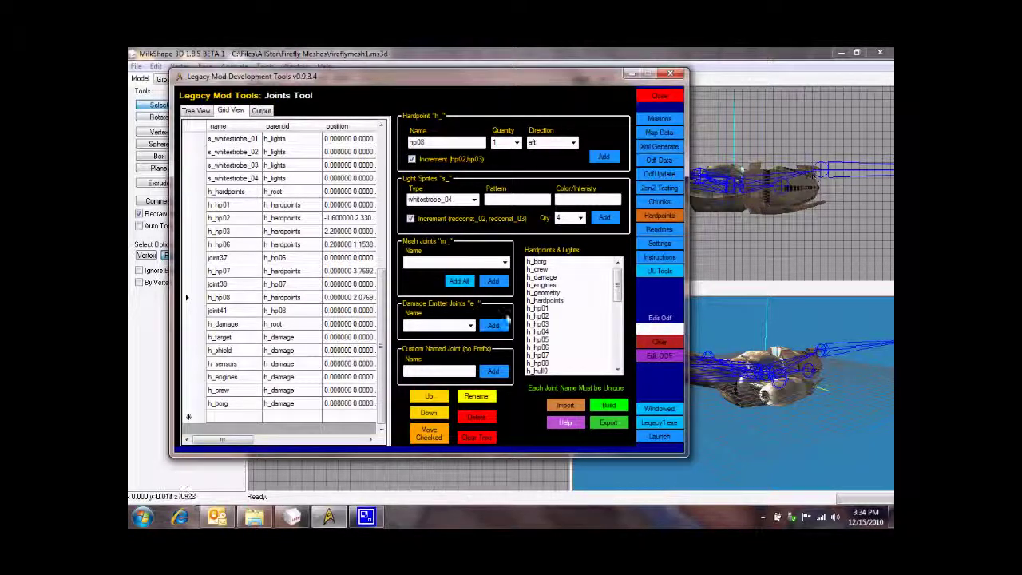
Step: Show the joints as a tree and try moving m_s_eng under h_p_engine and back under h_s_engine
scroll(254, 355, "up", 6)
scroll(254, 355, "up", 1)
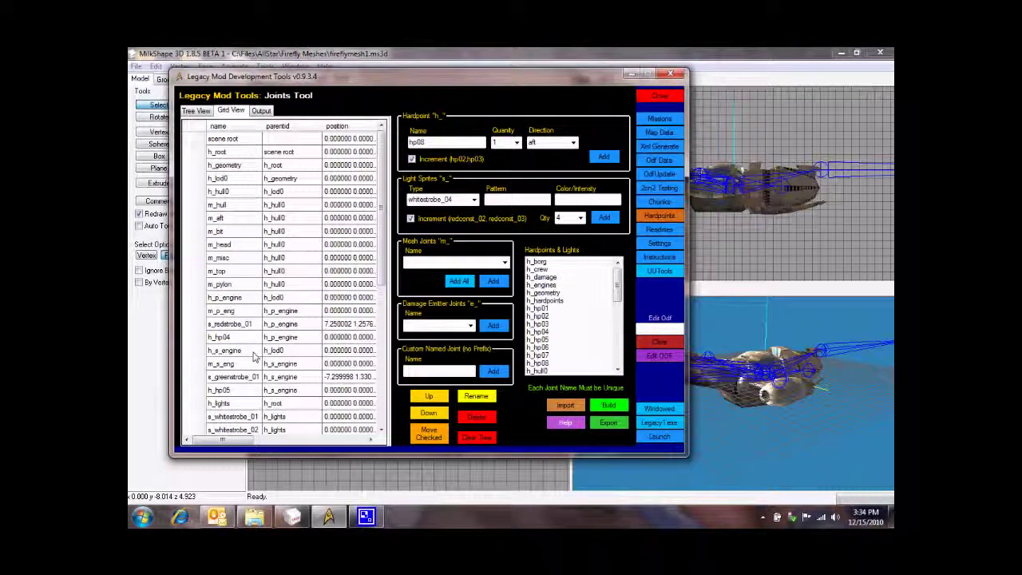
left_click(195, 111)
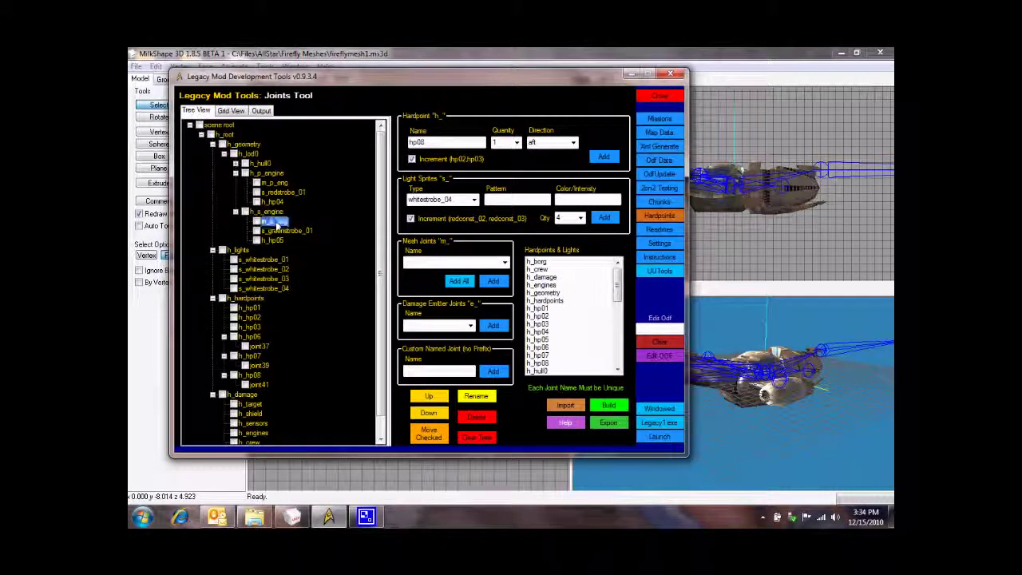
left_click_drag(275, 226, 263, 183)
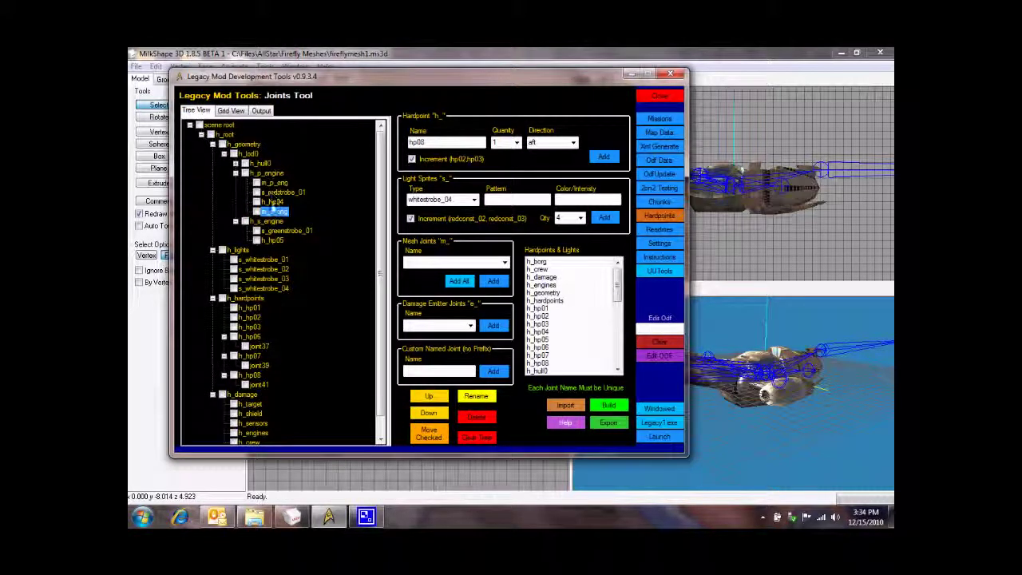
left_click_drag(273, 221, 275, 226)
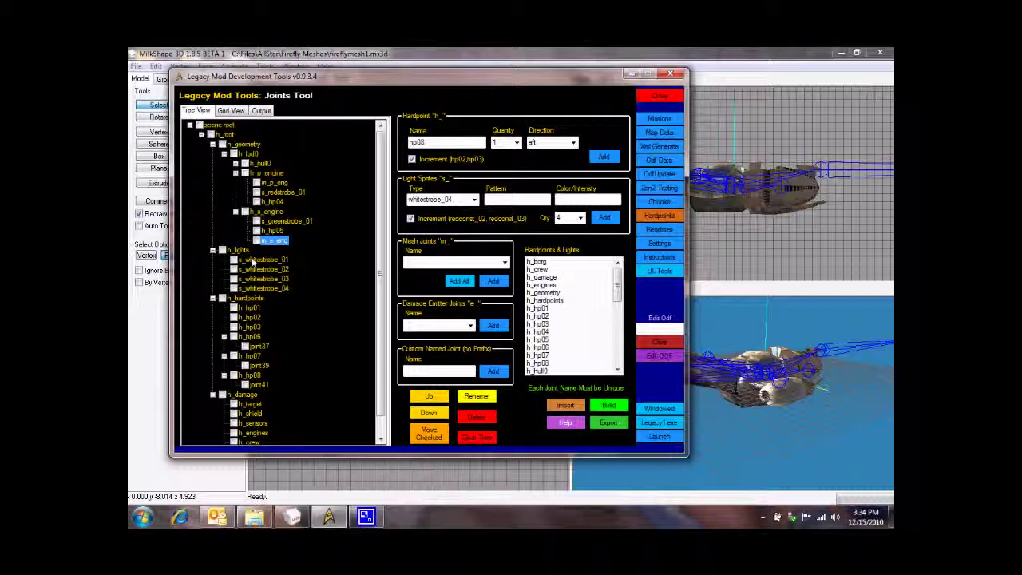
left_click_drag(252, 273, 250, 260)
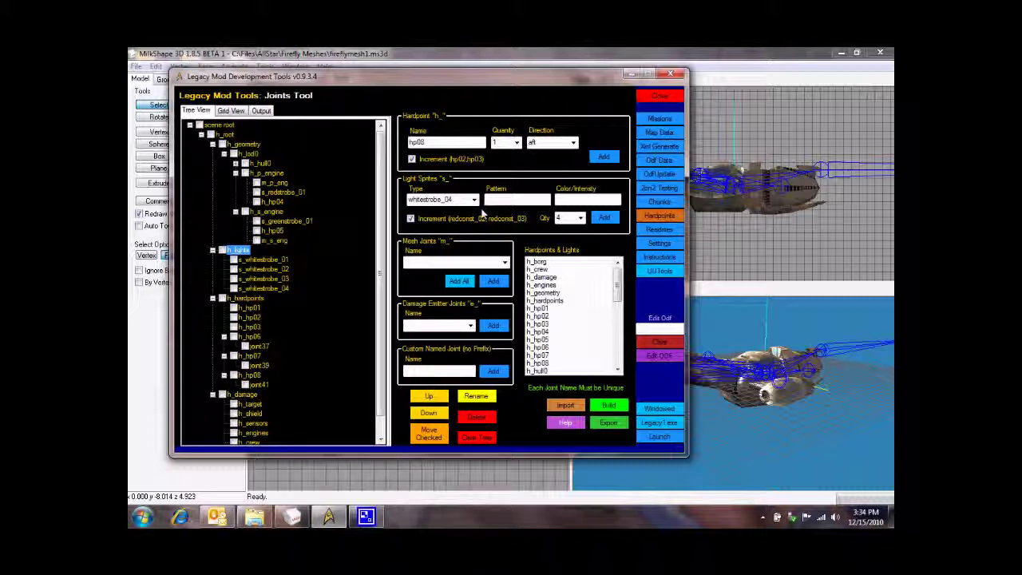
Step: Build the joint hierarchy and export it to the desktop as ffmeshjt, overwriting the existing text file
left_click(608, 408)
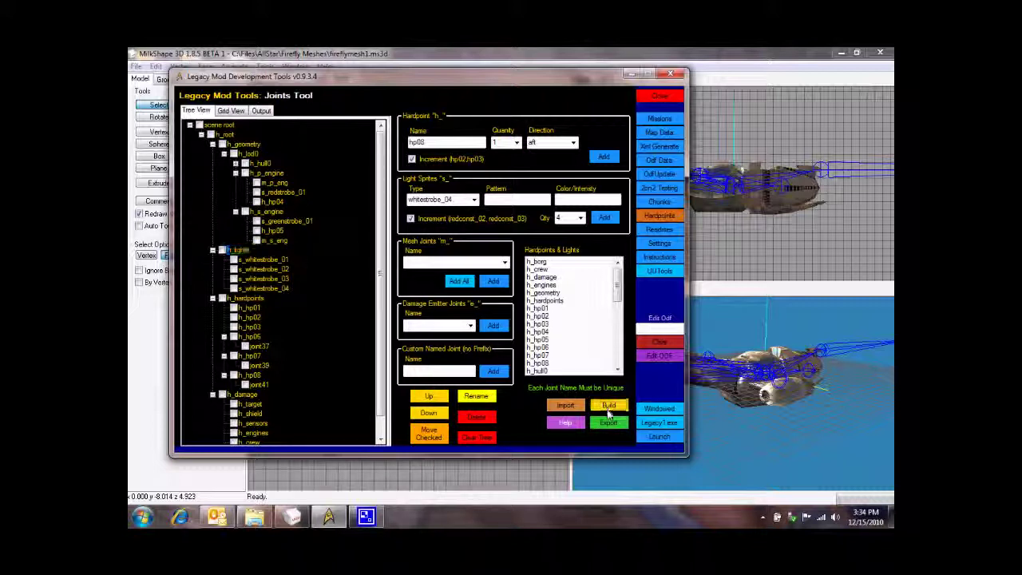
left_click(603, 423)
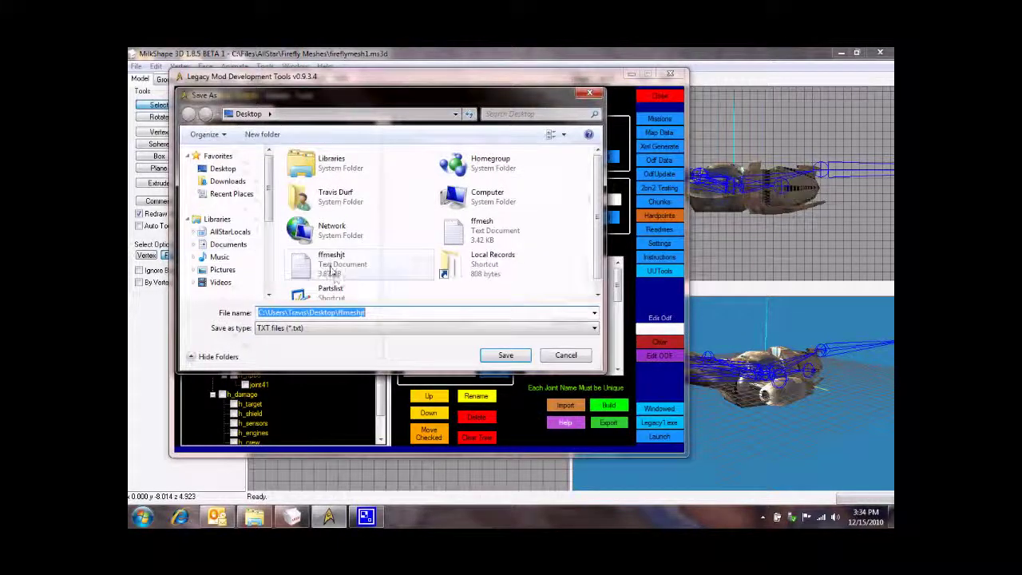
double_click(332, 267)
left_click(544, 284)
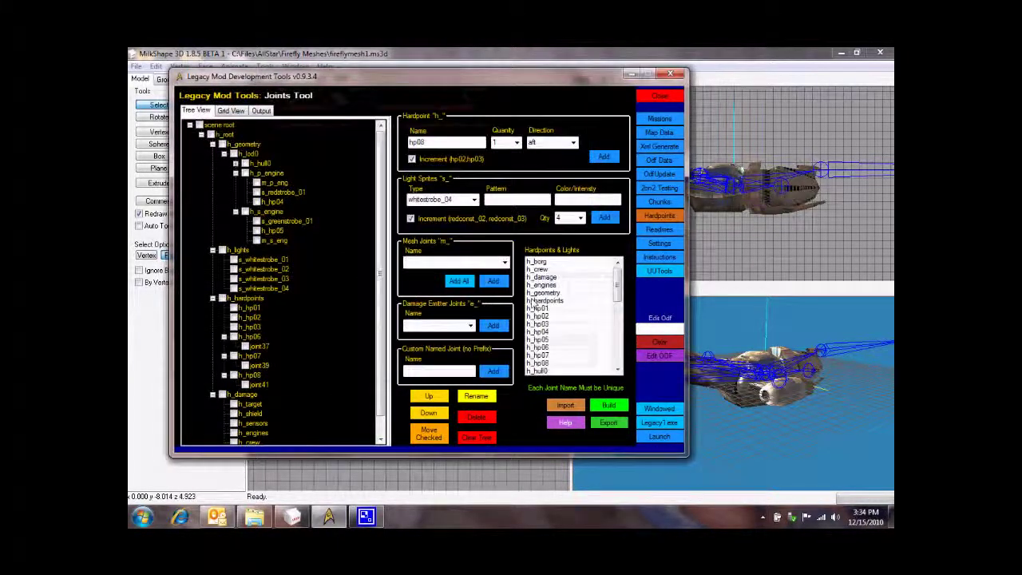
Step: Switch to MilkShape 3D and delete the existing skeleton from its scene root joint
left_click(160, 94)
left_click(224, 79)
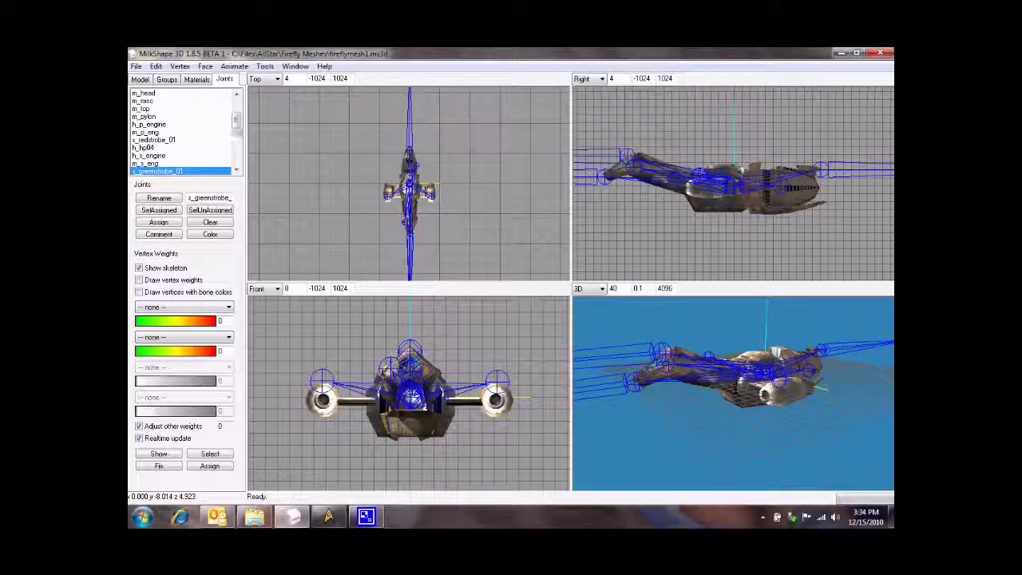
scroll(159, 128, "up", 3)
left_click(158, 94)
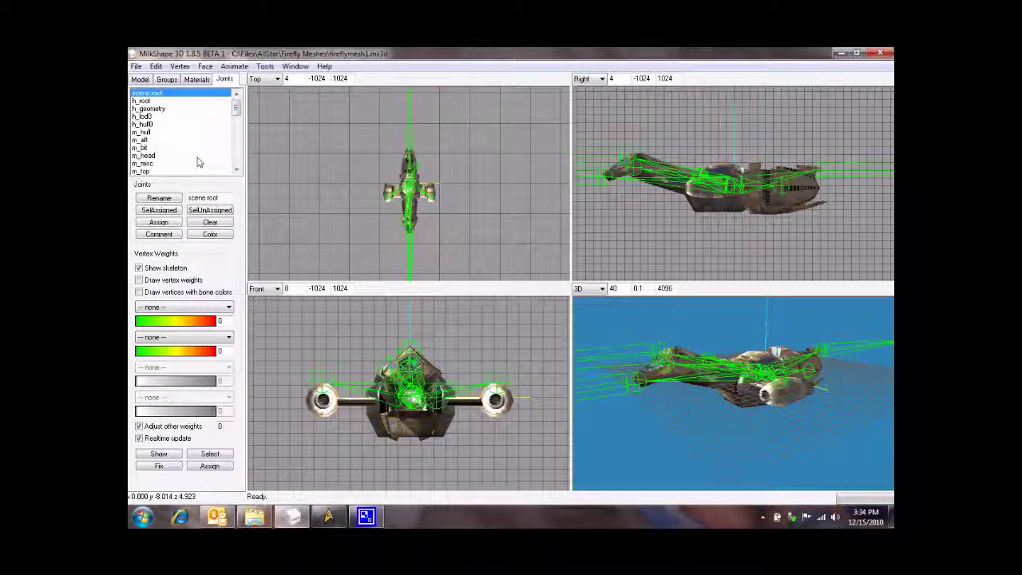
key("Delete")
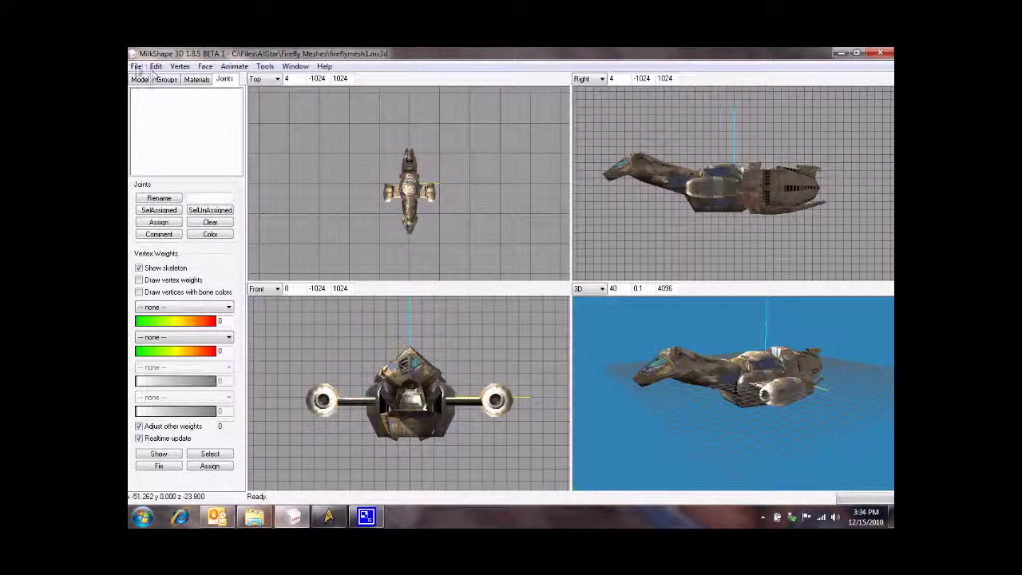
Step: Import the ffmeshjt joint file from the desktop as MilkShape 3D ASCII with meshes, materials, bones and key frames enabled
left_click(136, 66)
mouse_move(160, 151)
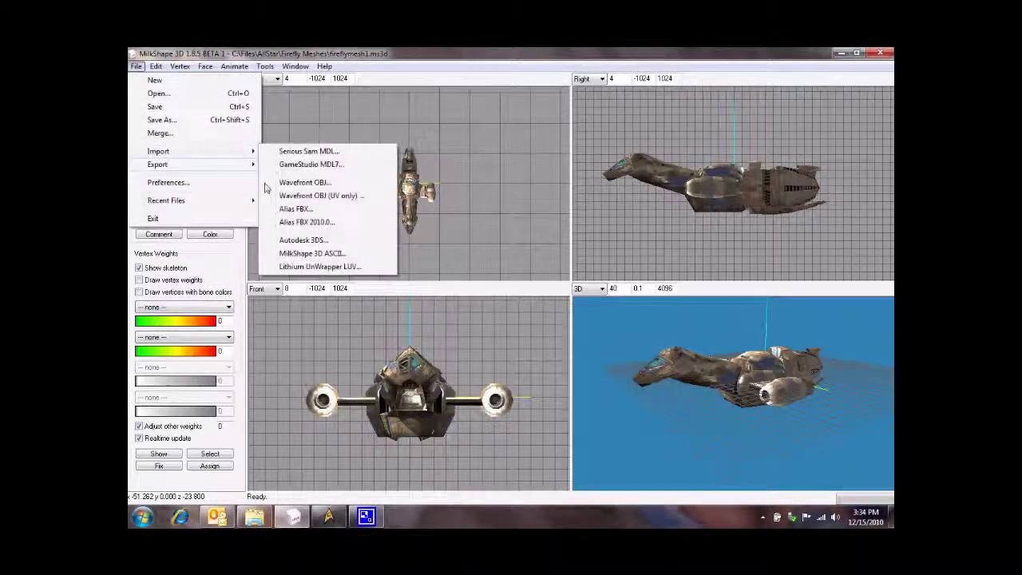
left_click(306, 254)
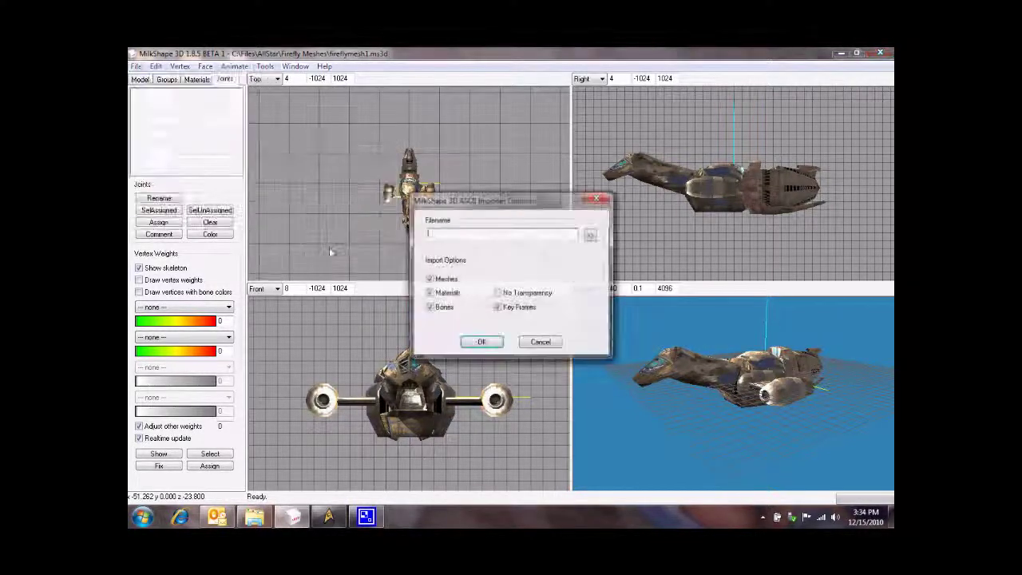
left_click(589, 232)
scroll(613, 281, "down", 5)
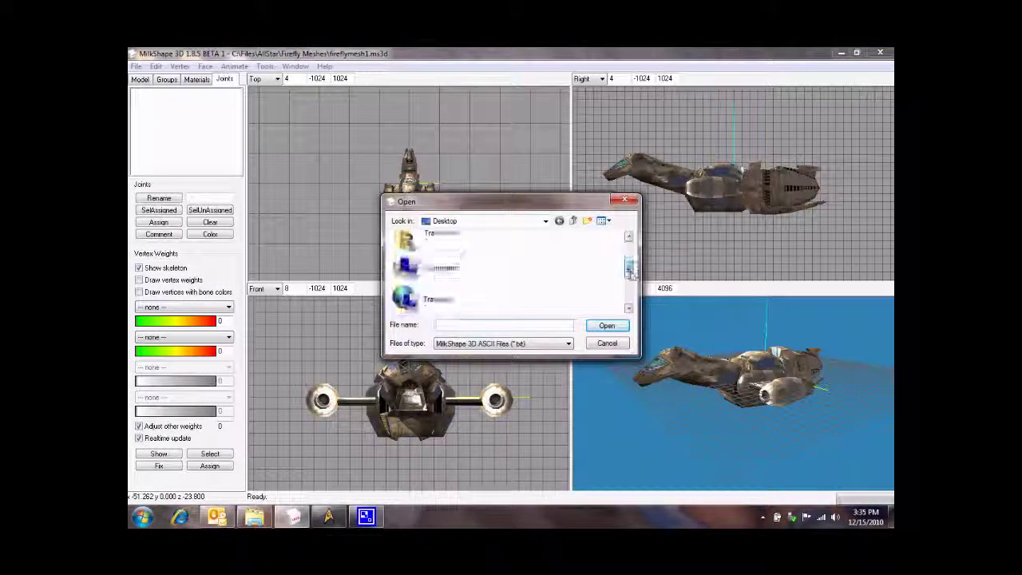
double_click(452, 272)
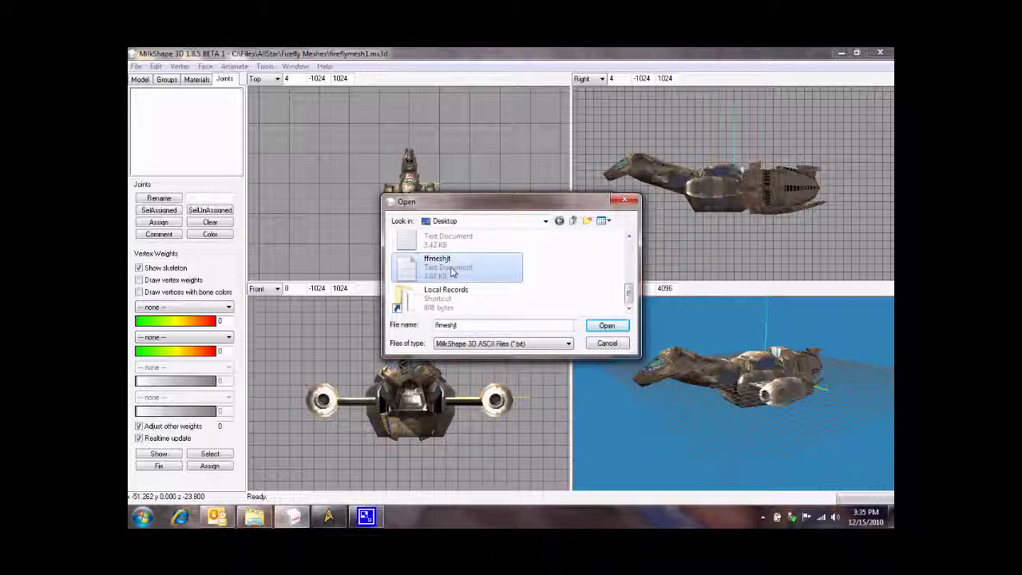
left_click(481, 344)
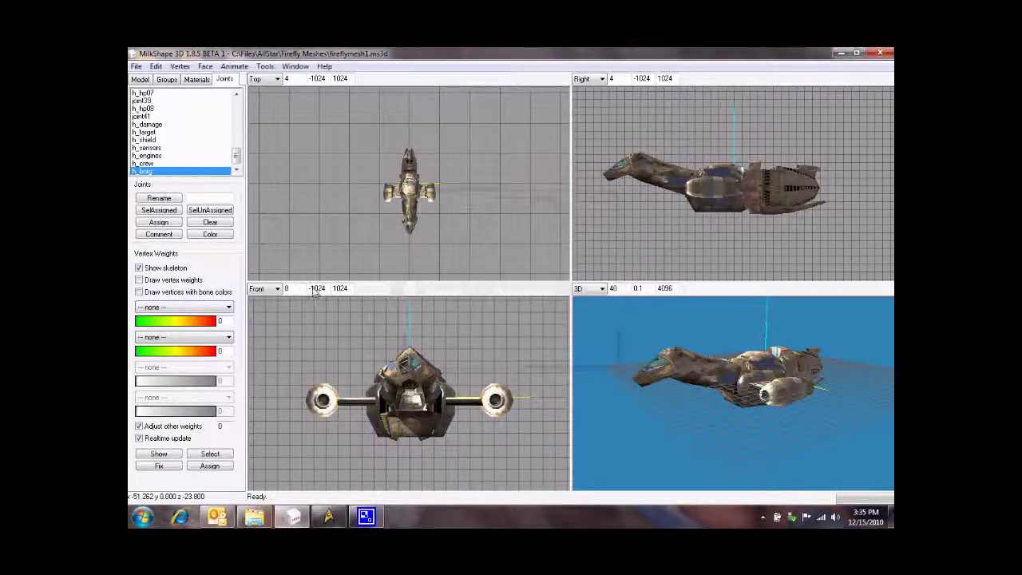
left_click_drag(623, 375, 703, 391)
Step: Return to Legacy Mod Tools and examine the rotation, pattern and color columns of the joint grid
left_click(293, 517)
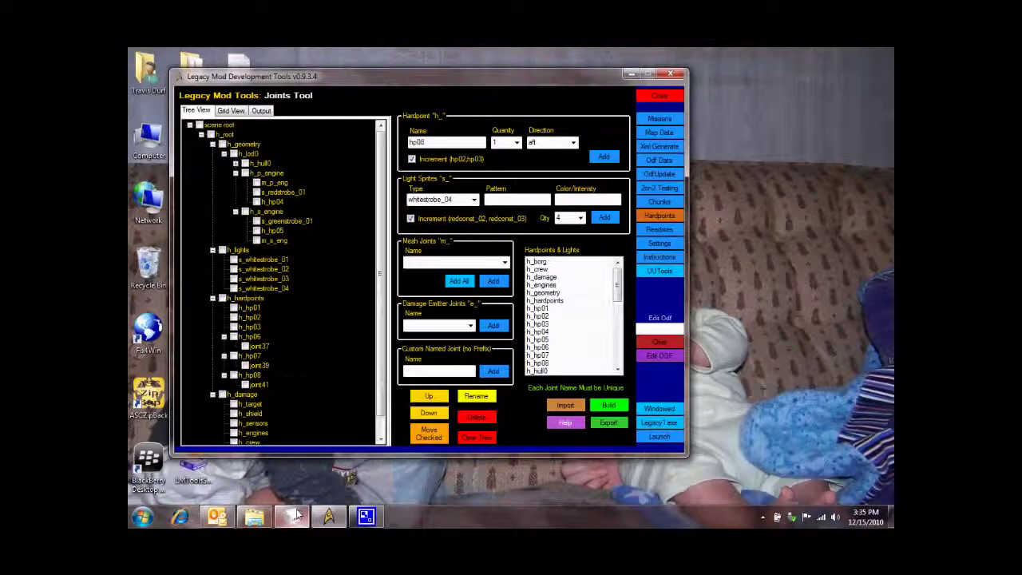
left_click(231, 111)
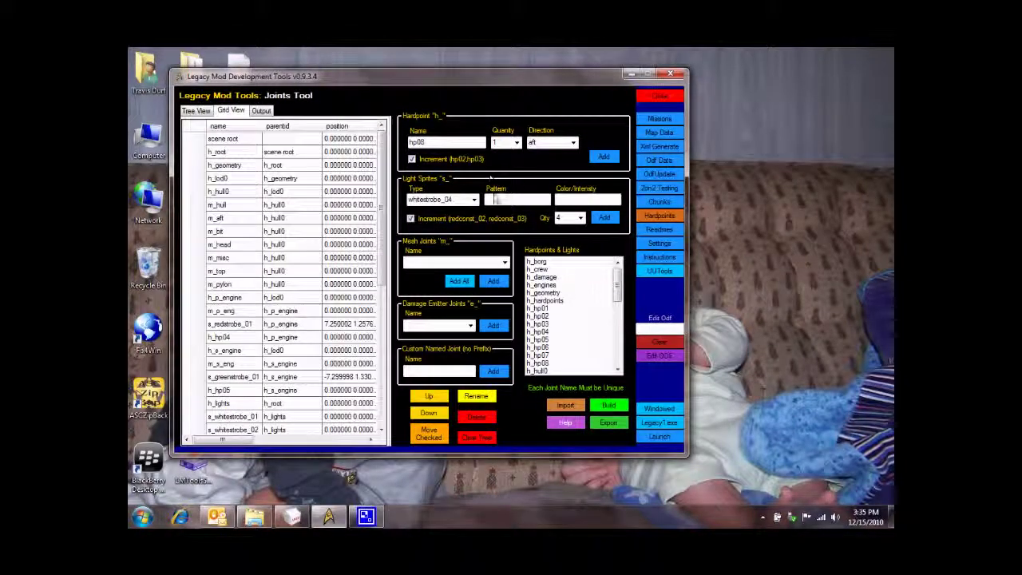
left_click(310, 137)
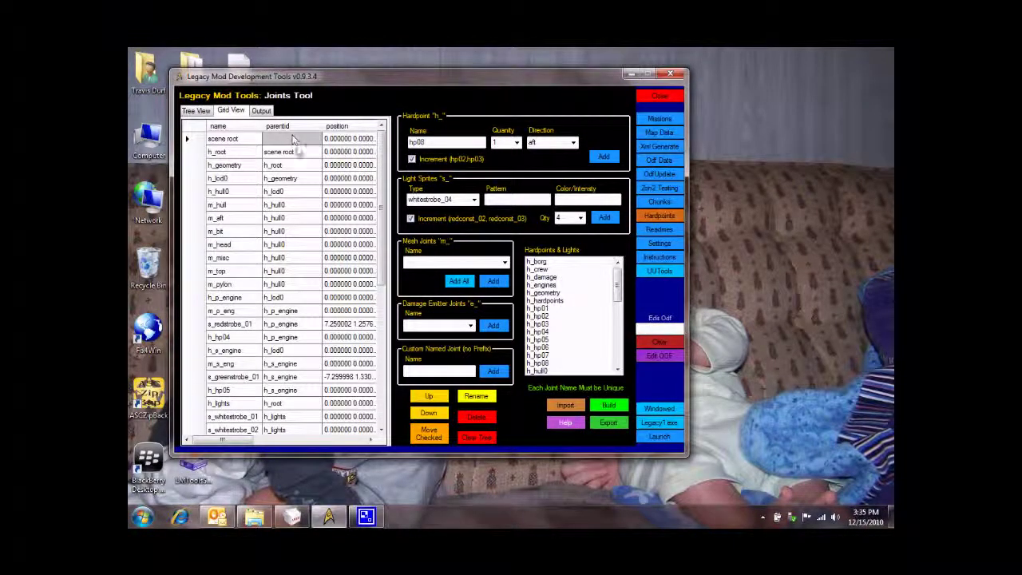
key("Right")
key("Right")
key("Right")
key("Right")
key("Left")
key("Left")
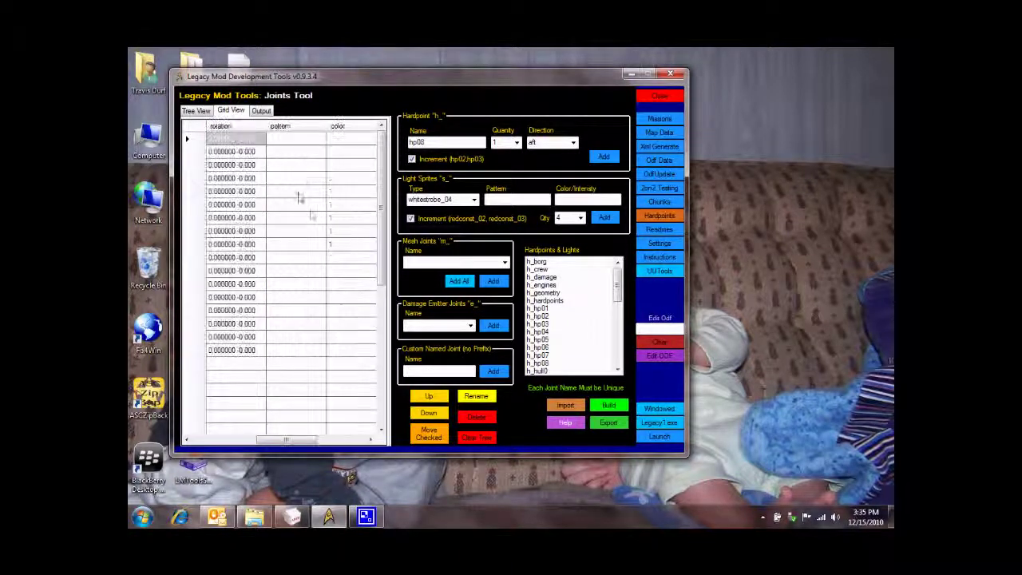
key("Right")
scroll(318, 211, "down", 7)
scroll(318, 212, "up", 3)
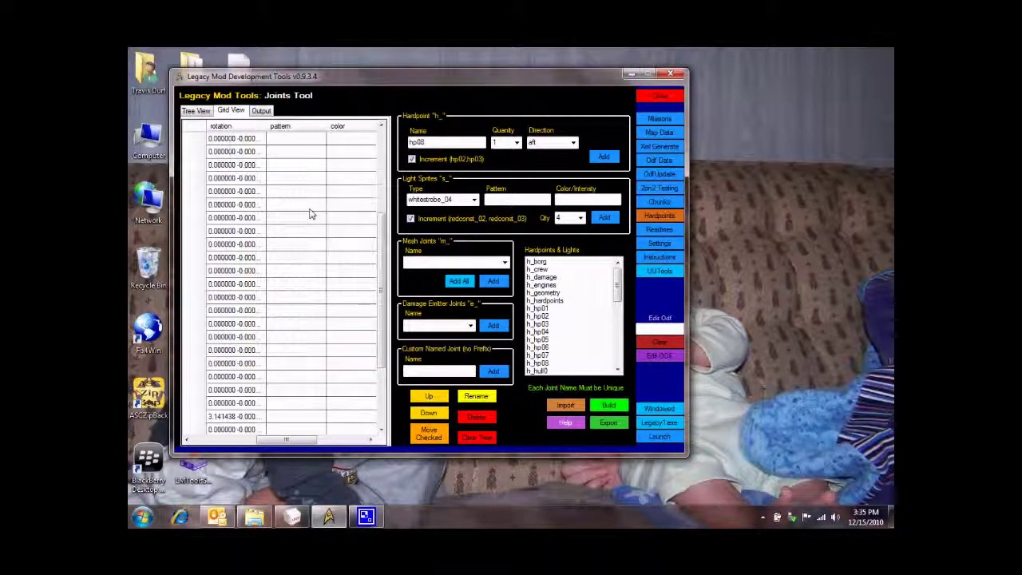
left_click(301, 207)
left_click(299, 244)
scroll(296, 287, "down", 3)
scroll(295, 285, "up", 6)
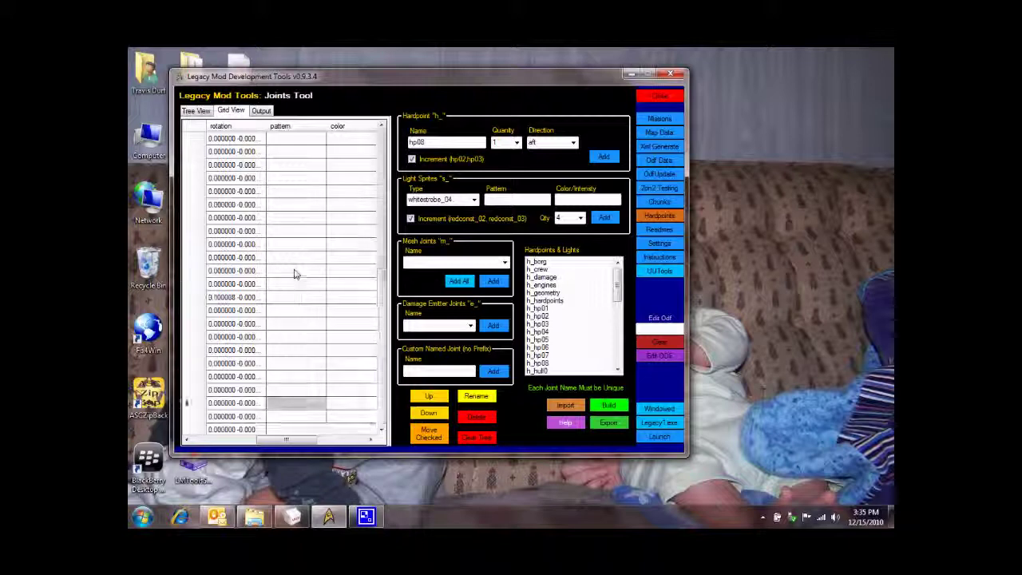
Step: Switch back to MilkShape 3D, view the joint comment of s_whitestrobe_01 and close it without changes
left_click(292, 517)
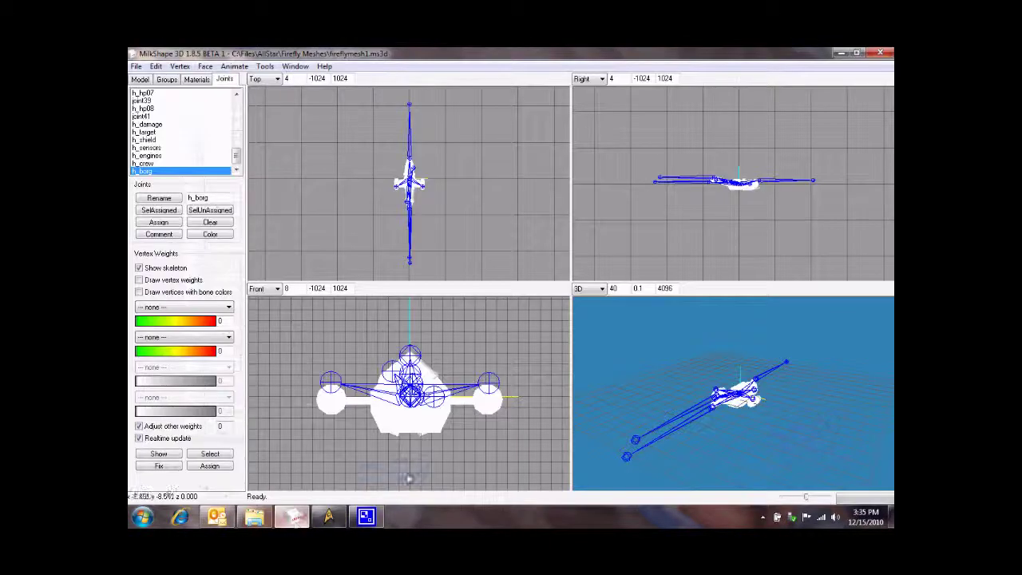
scroll(183, 135, "up", 3)
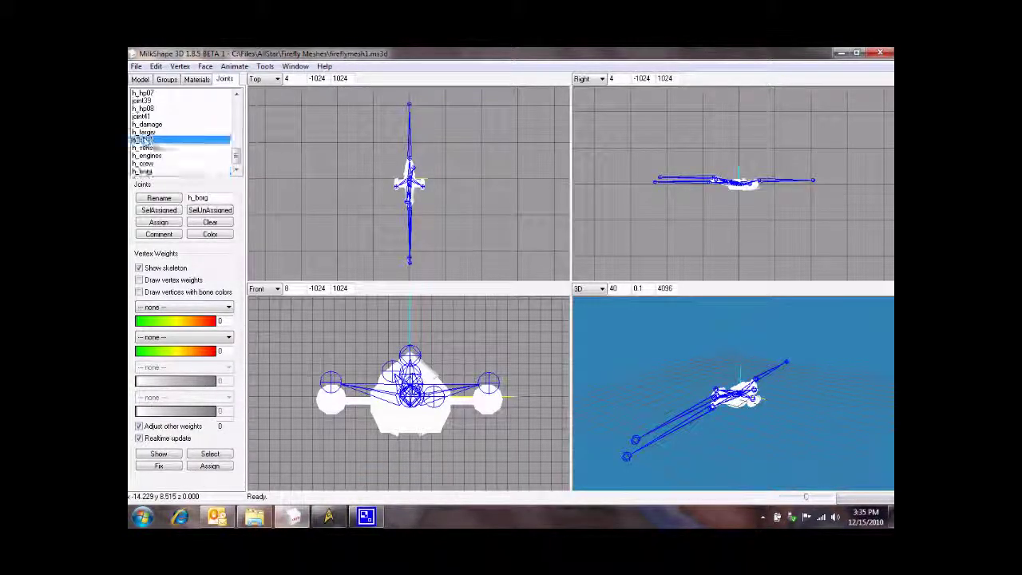
scroll(156, 139, "up", 3)
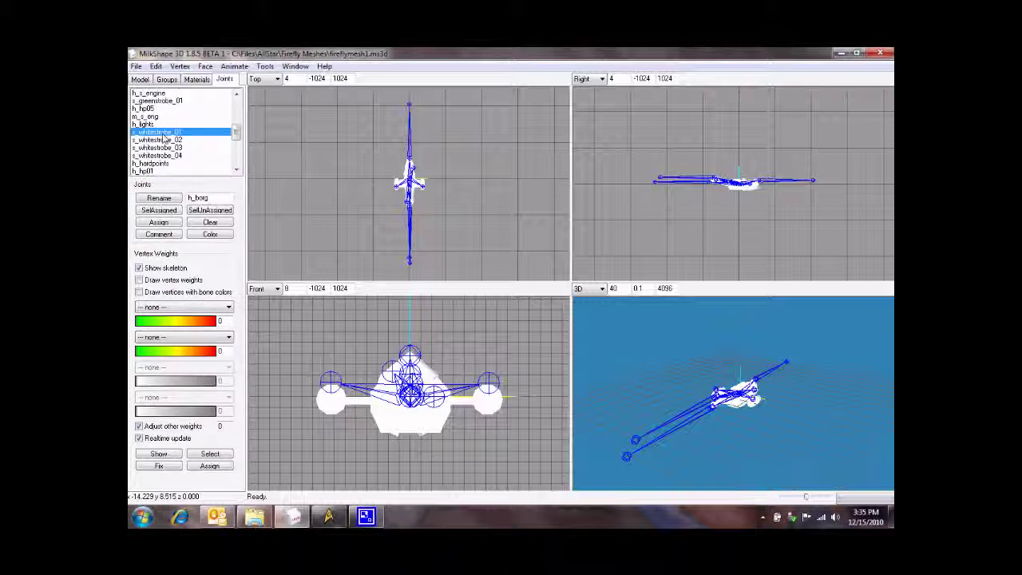
left_click(153, 235)
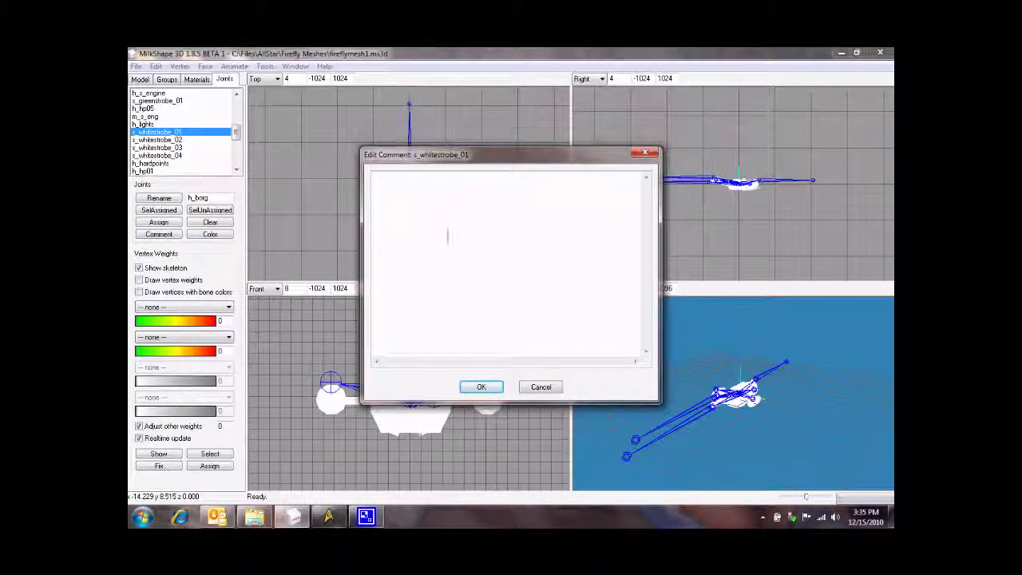
left_click(541, 386)
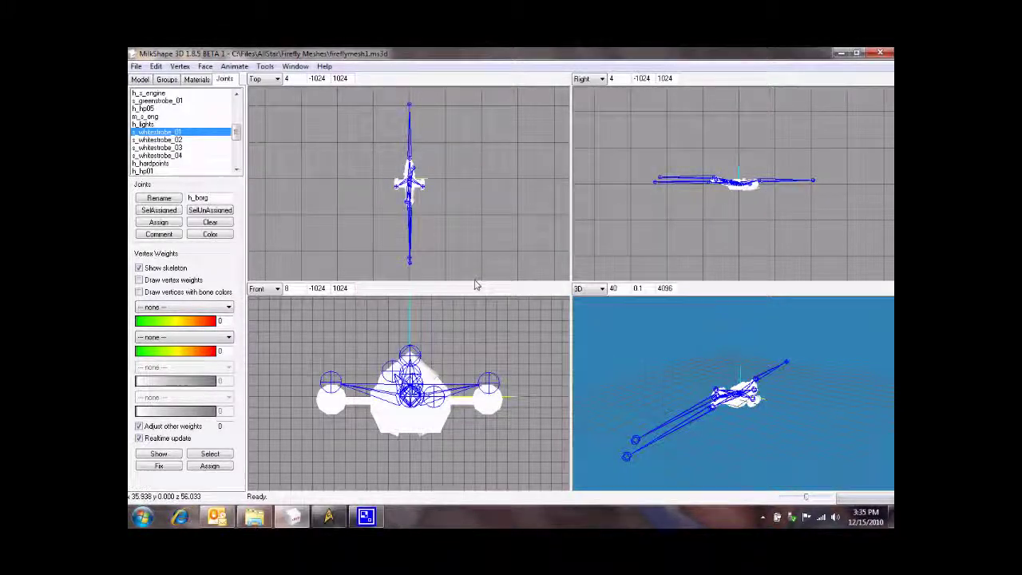